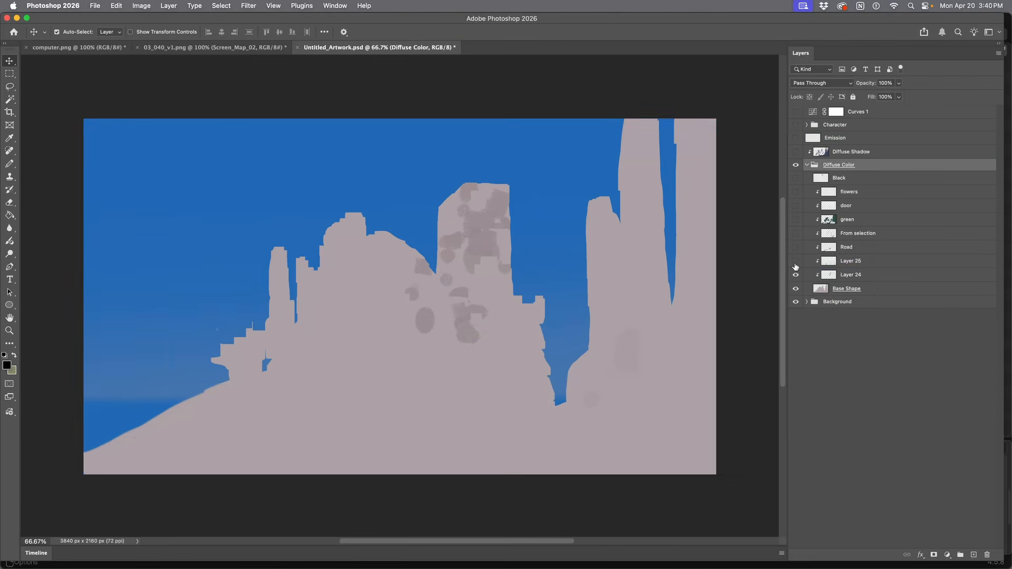
Step: Show the Layer 25, Road, From selection and green layers, and set the Diffuse Shadow layer's blend mode to Normal
click(796, 261)
click(796, 247)
click(796, 233)
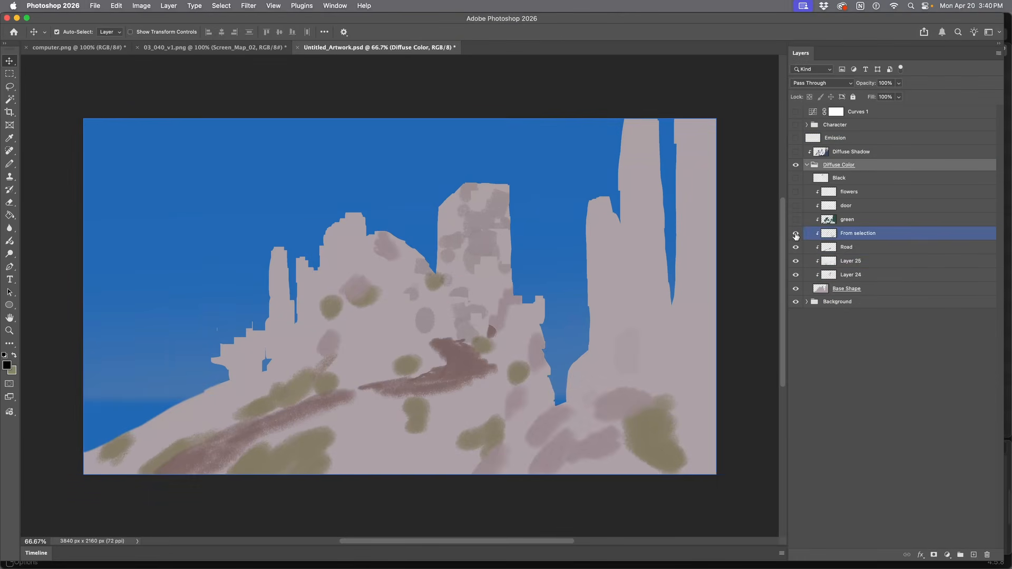
click(797, 220)
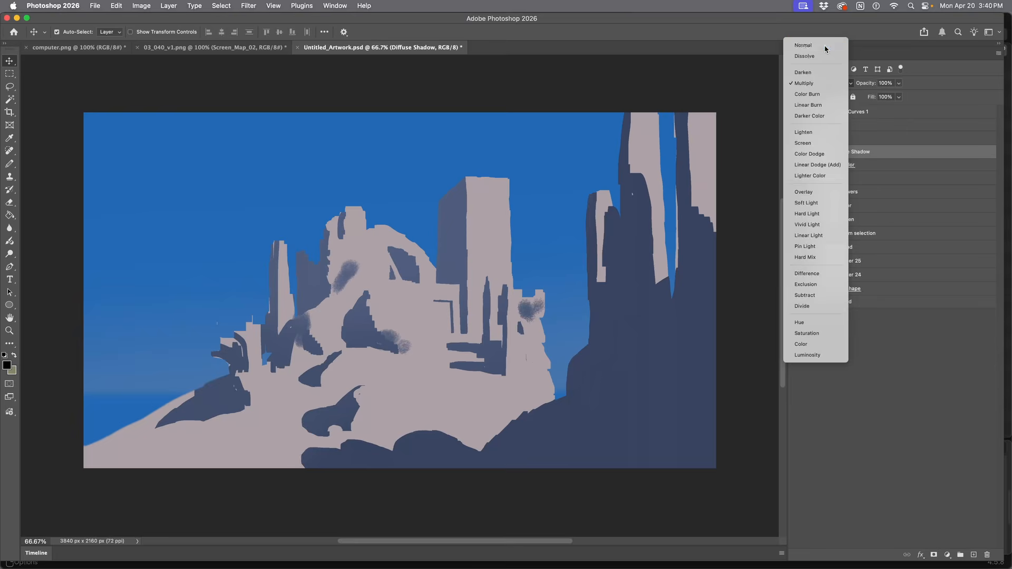
click(826, 45)
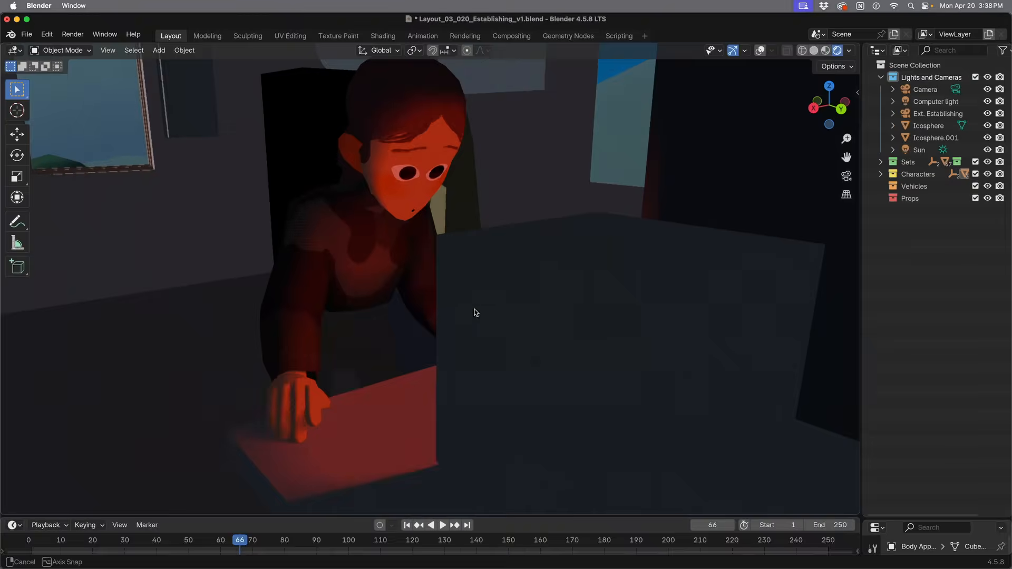
Step: Switch to Blender and rotate the Sun light about 20.56° around its local X axis
middle_drag(475, 312, 570, 311)
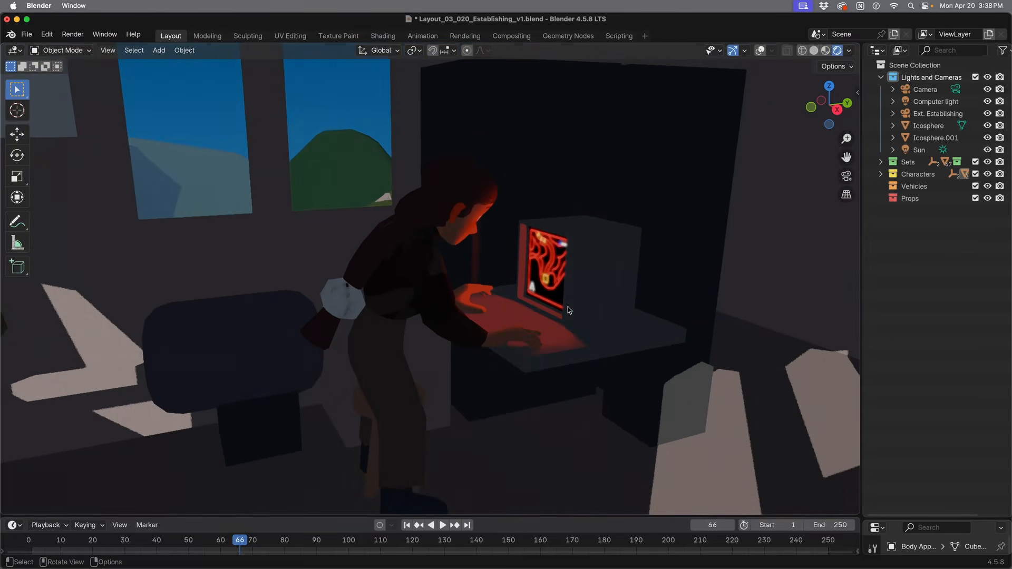
key(r)
key(x)
key(x)
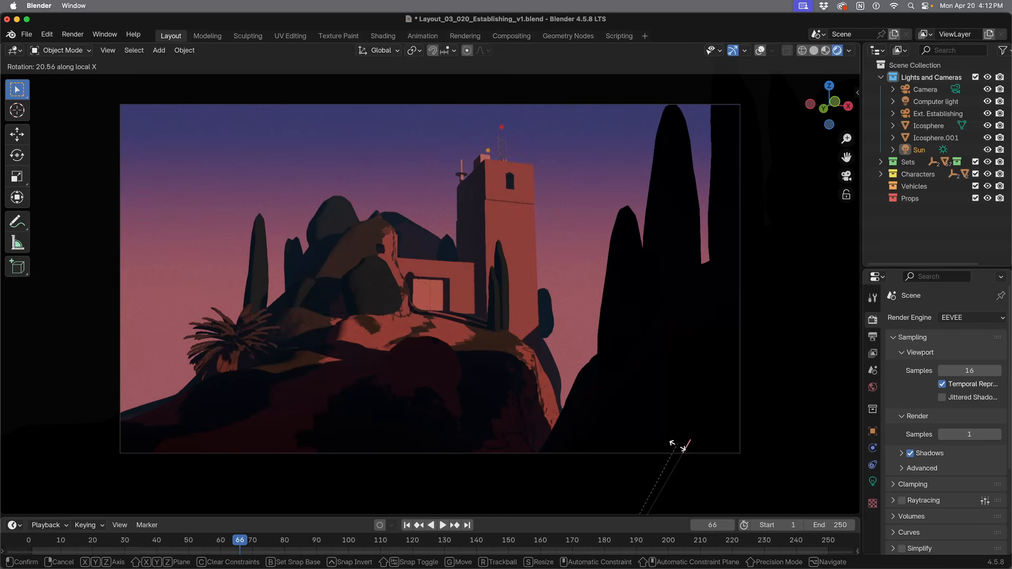
click(679, 446)
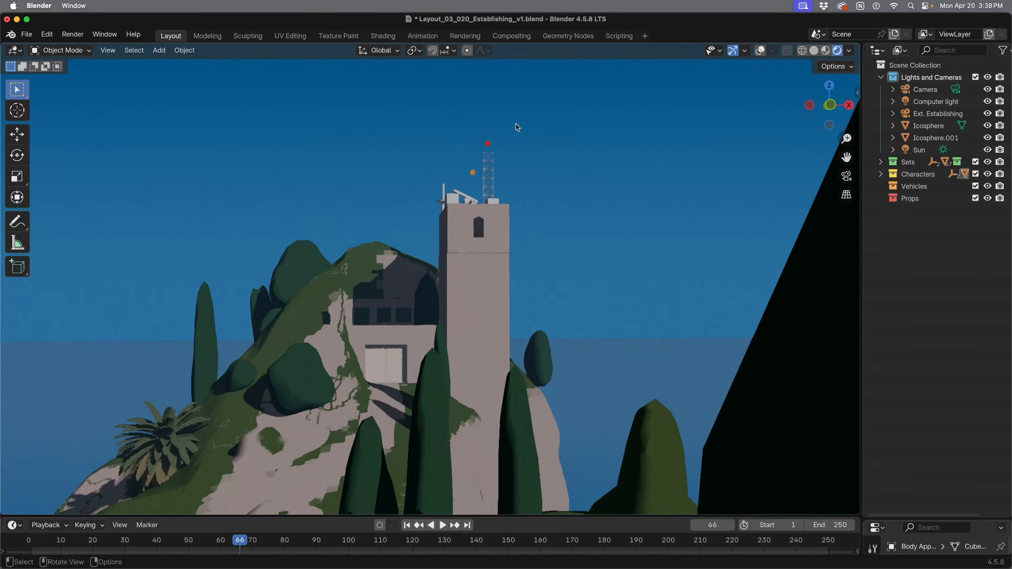
Step: Open the Compositing workspace and enlarge the node editor area downward
click(521, 36)
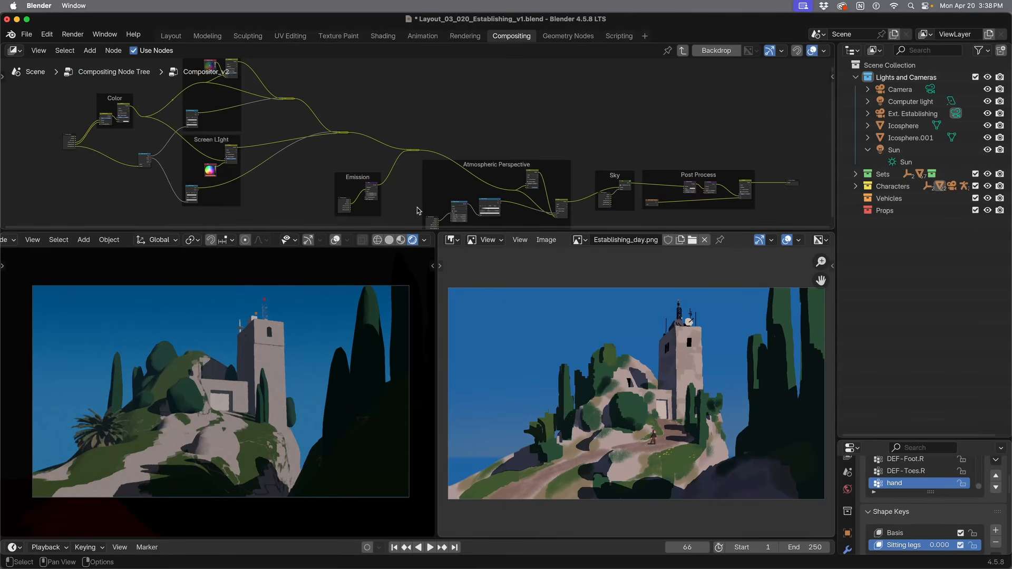
drag(465, 232, 464, 303)
scroll(445, 253, down, 1)
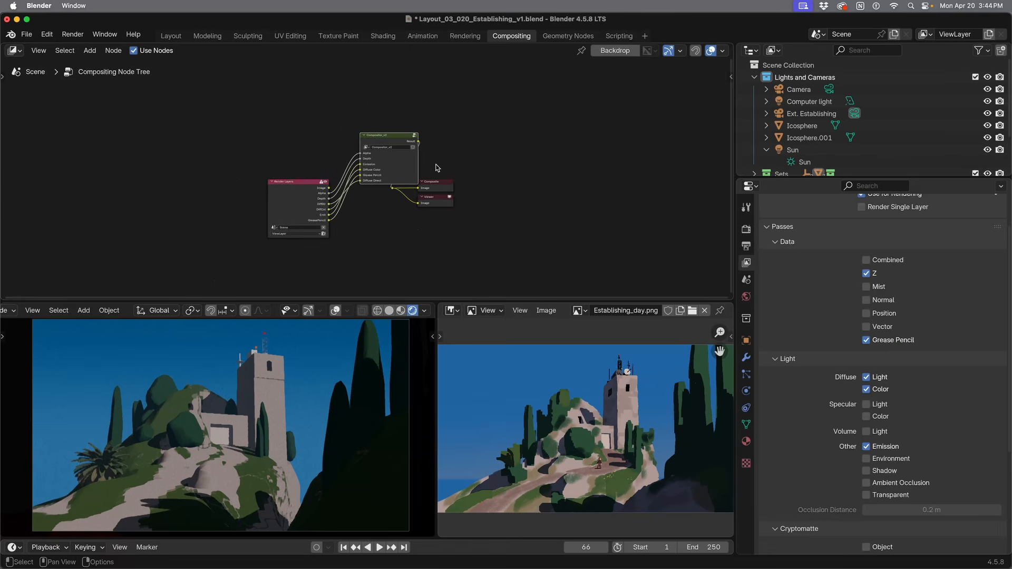
Step: Move the Composite and Viewer nodes and their shared reroute point away from the Compositor_v2 group node
drag(436, 167, 451, 234)
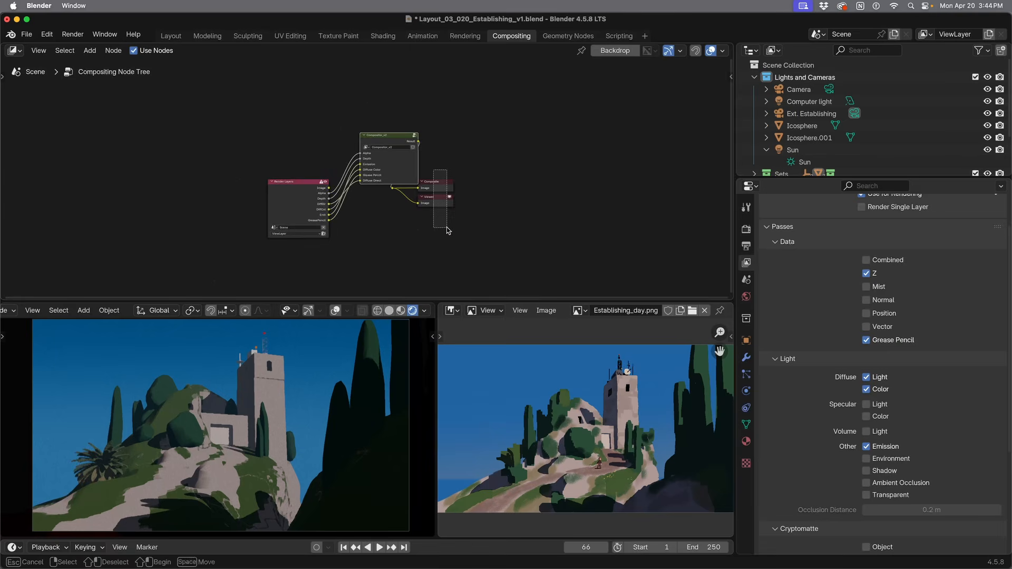
key(g)
click(541, 238)
drag(372, 194, 398, 188)
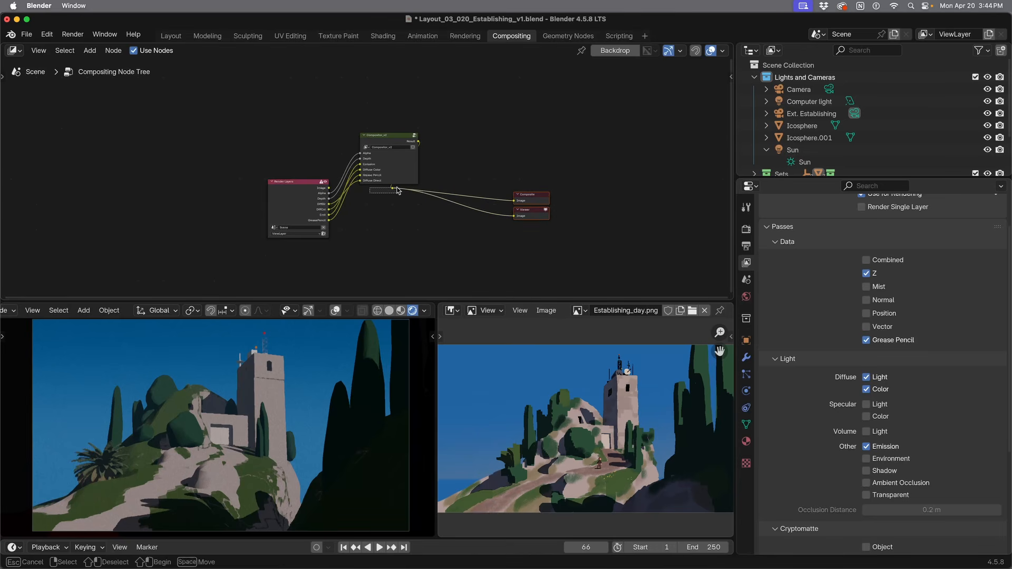
key(g)
click(497, 201)
Step: Reposition the Render Layers and Compositor_v2 nodes so the links between them are easy to read
drag(386, 139, 413, 171)
scroll(301, 182, up, 4)
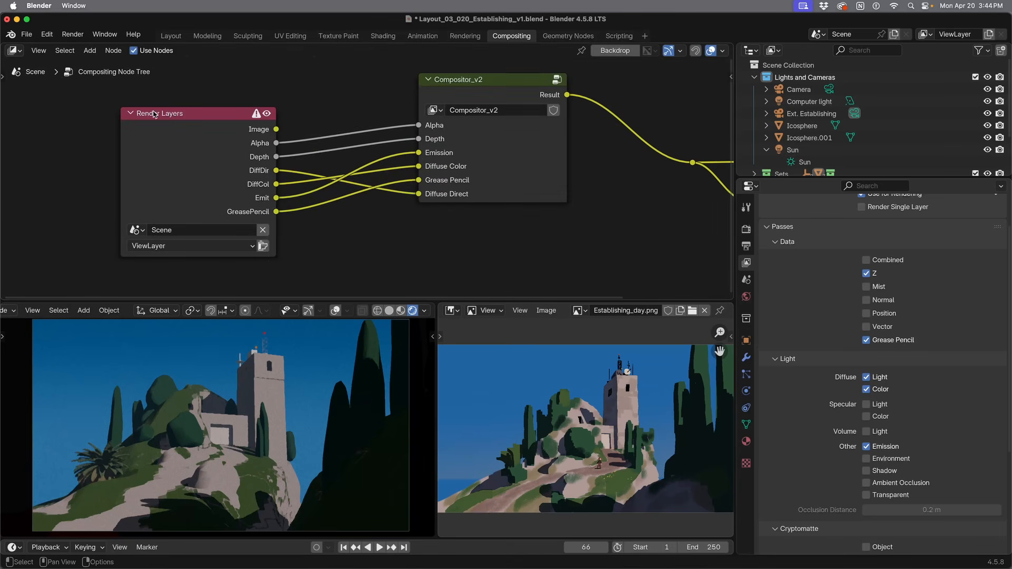
drag(154, 115, 157, 106)
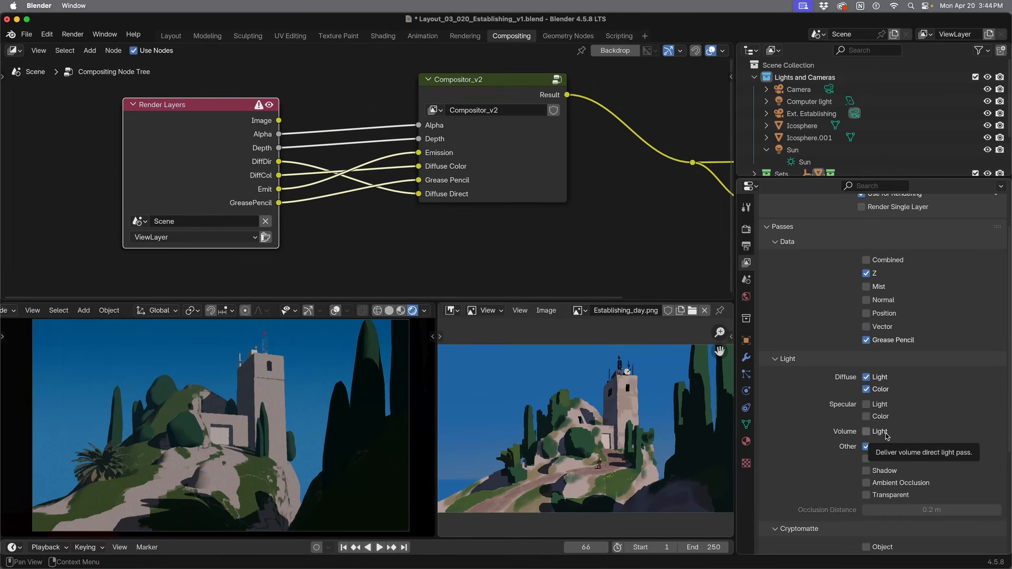
mouse_move(467, 88)
mouse_down()
mouse_move(462, 104)
mouse_move(471, 99)
mouse_up()
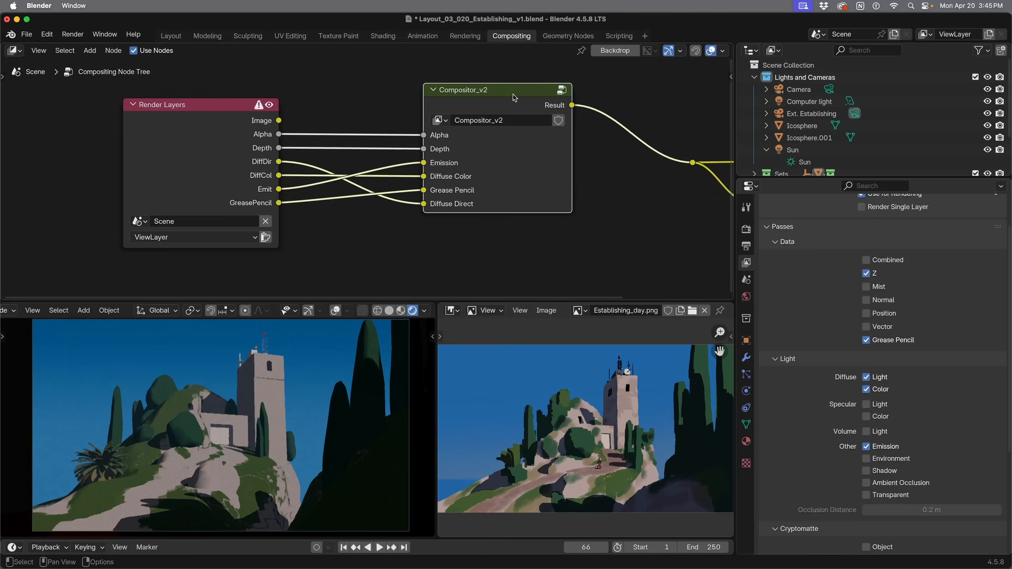
Step: Enter the Compositor_v2 node group and examine the Alpha Over node in the Color frame
key(Tab)
scroll(462, 183, down, 6)
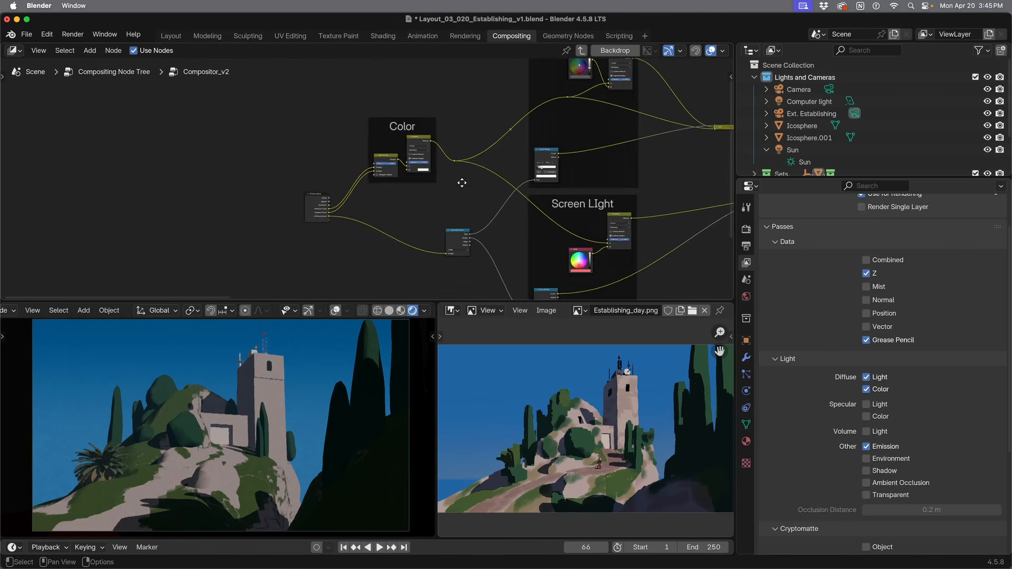
scroll(462, 183, down, 3)
scroll(367, 239, up, 6)
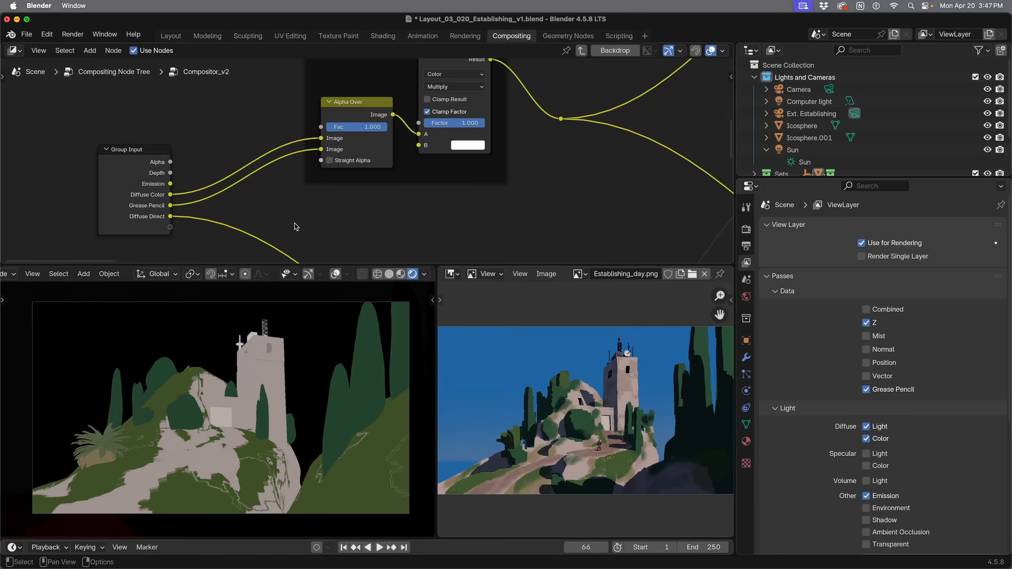
scroll(295, 227, up, 1)
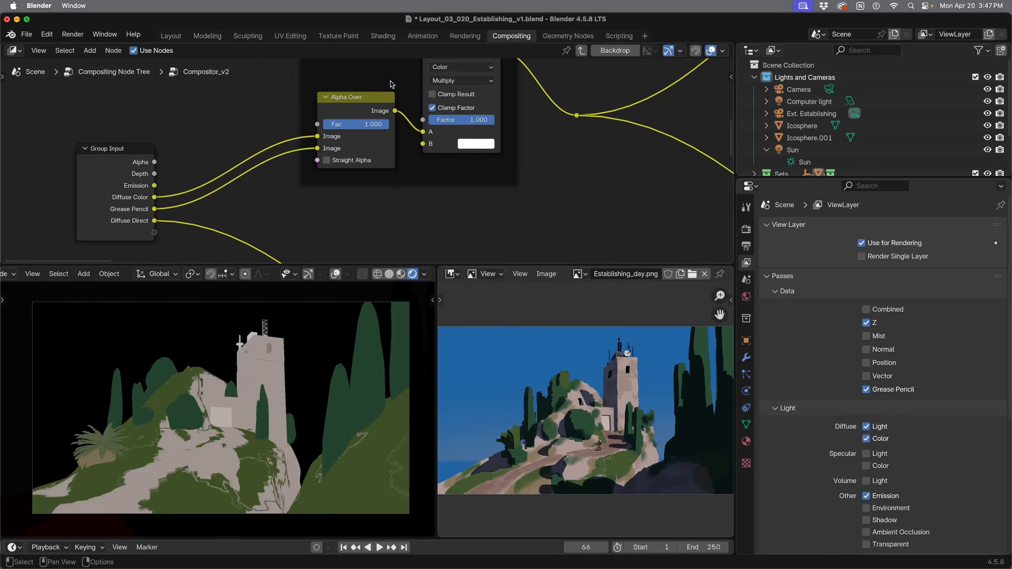
scroll(507, 184, down, 2)
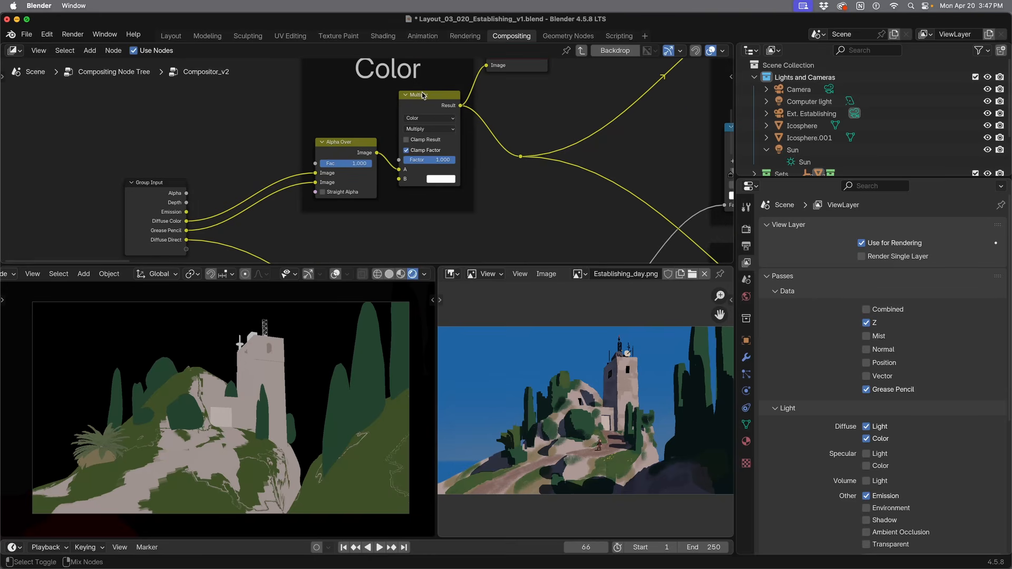
mouse_move(357, 153)
mouse_down()
mouse_move(360, 129)
mouse_move(358, 148)
mouse_up()
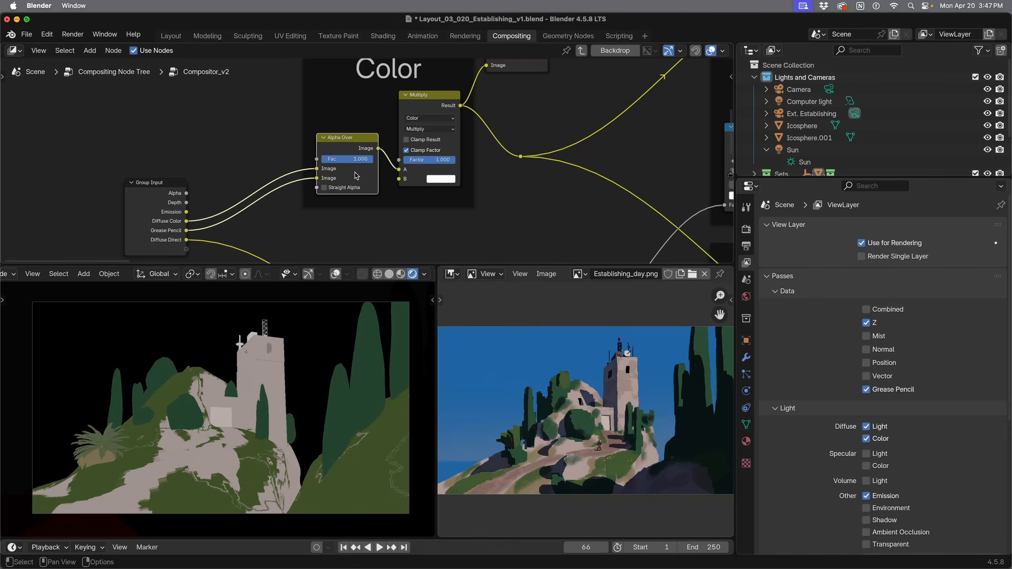
scroll(459, 228, right, 3)
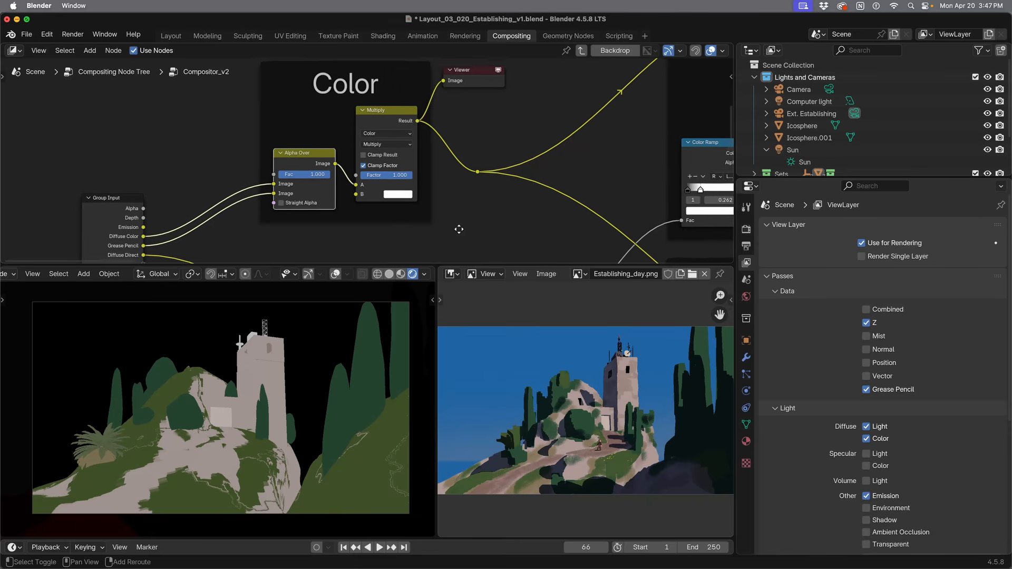
Step: Try a light blue tint as the B color of the Color frame's Multiply node and reset it to white
click(388, 119)
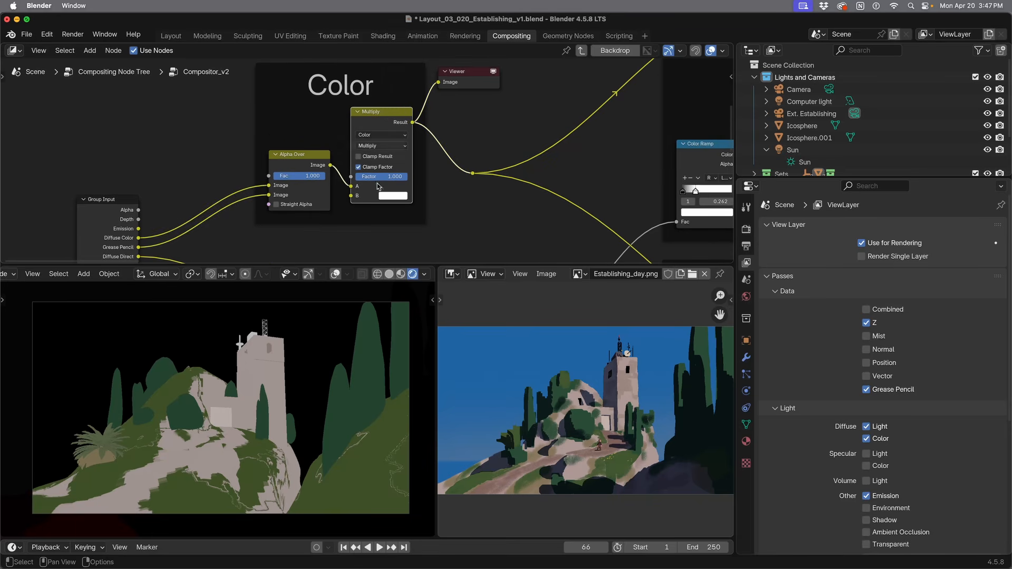
click(392, 196)
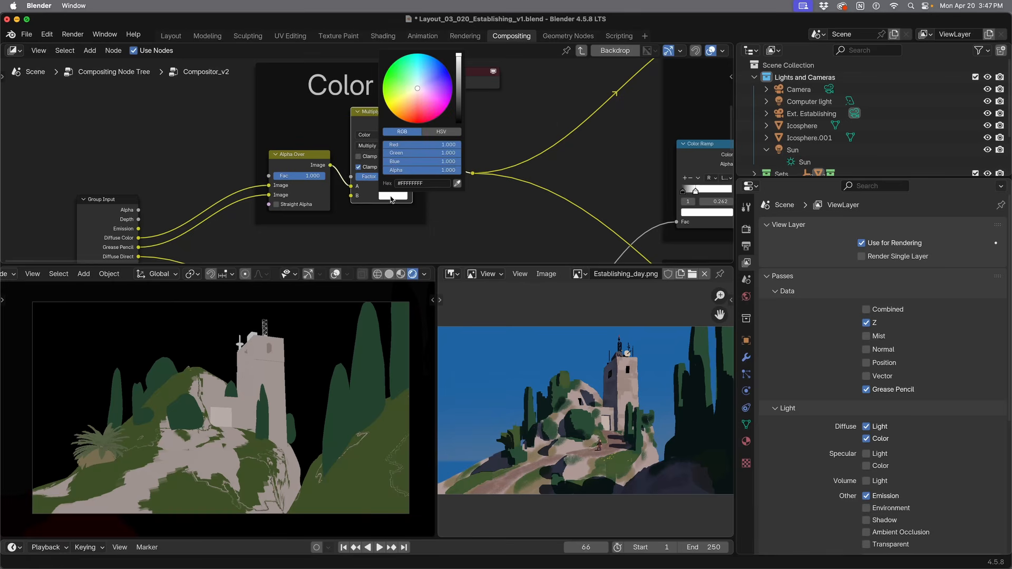
mouse_move(416, 98)
mouse_down()
mouse_move(419, 109)
mouse_move(406, 106)
mouse_move(422, 79)
mouse_up()
click(422, 100)
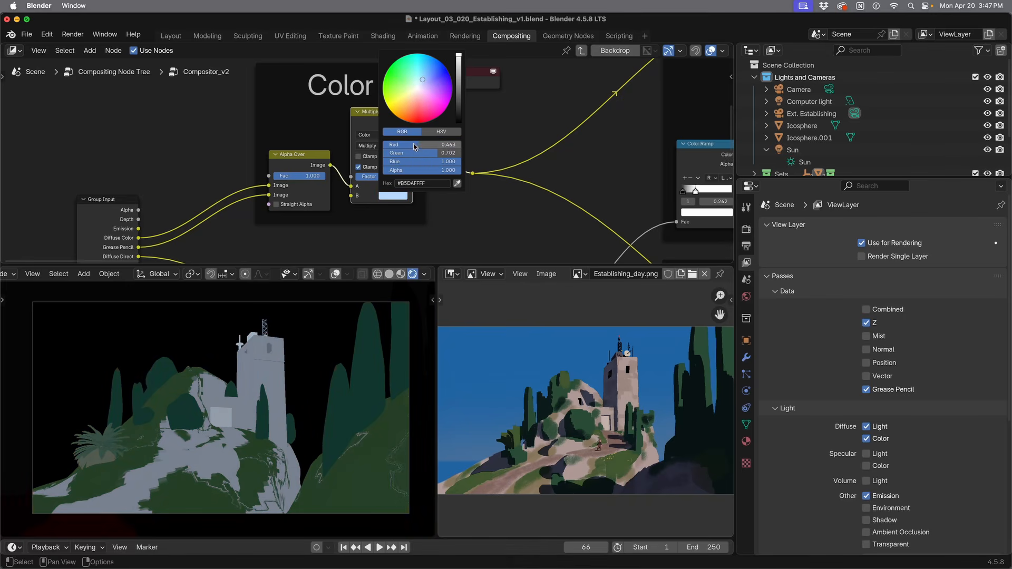
click(441, 131)
drag(428, 155, 390, 155)
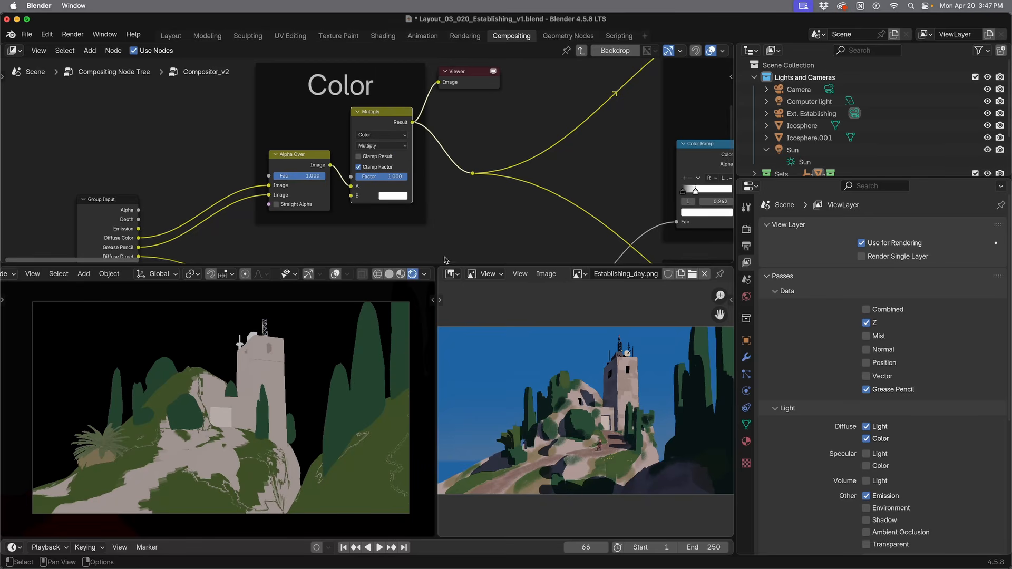
Step: Set the Factor of the Color frame's Multiply node to 0
middle_drag(454, 140, 441, 168)
drag(364, 207, 310, 207)
Step: Preview the Red output of the Separate Color node fed by Diffuse Direct, and move the Viewer node clear of it
ctrl+middle_drag(487, 137, 380, 120)
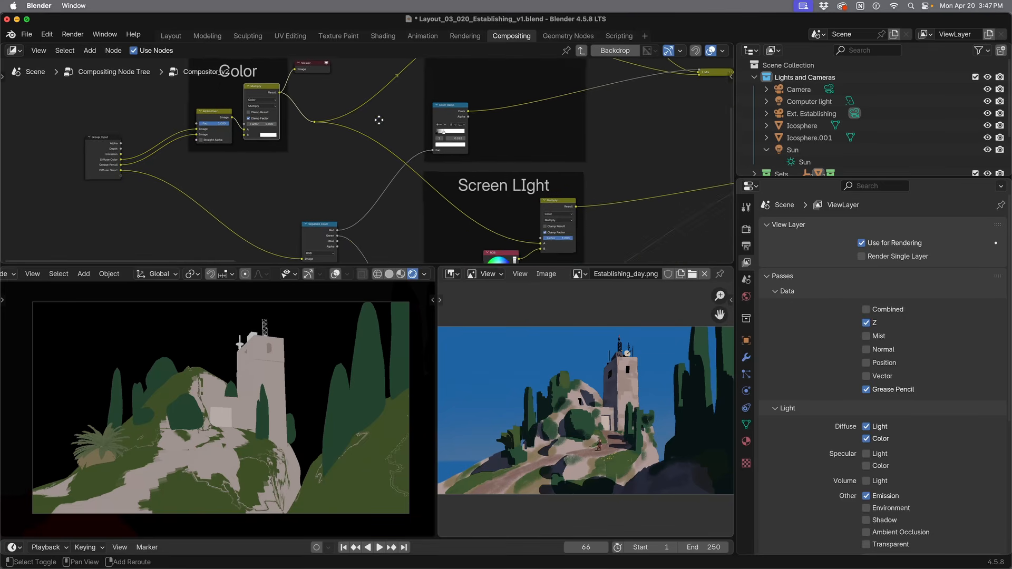
shift+middle_drag(262, 183, 438, 190)
scroll(404, 165, up, 4)
click(240, 100)
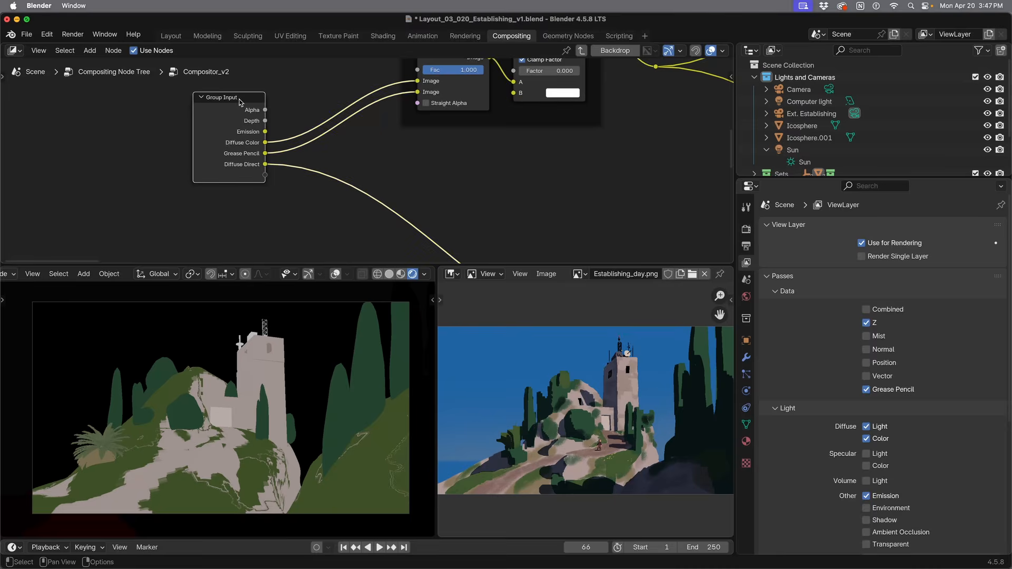
key(Tab)
key(Tab)
shift+middle_drag(572, 233, 327, 123)
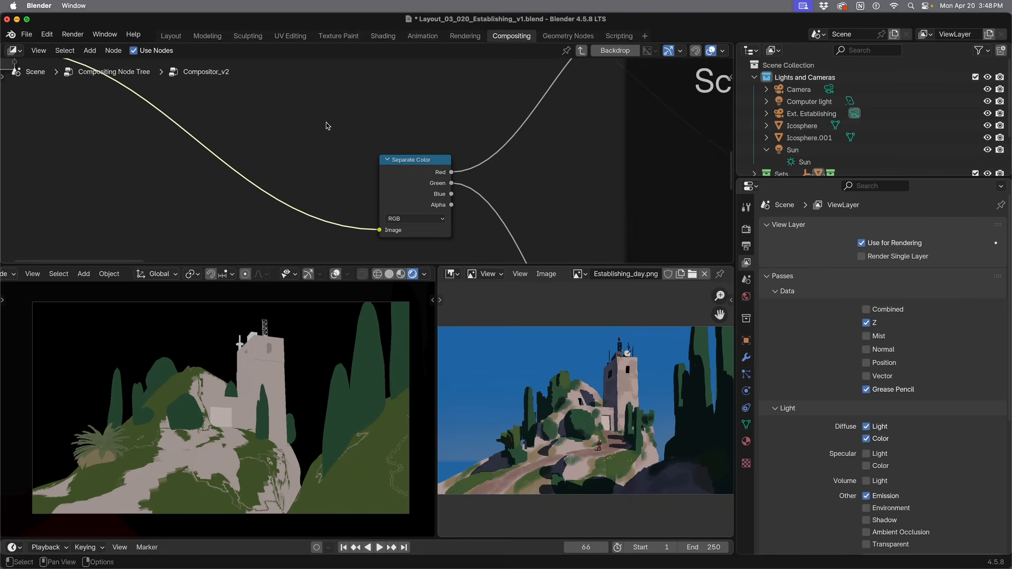
ctrl+shift+click(411, 166)
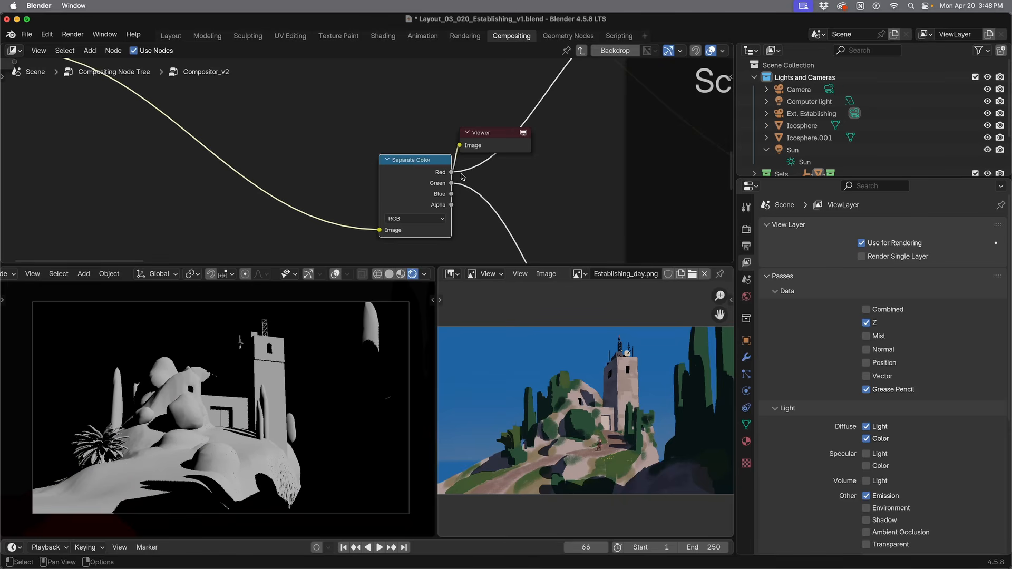
drag(478, 137, 595, 156)
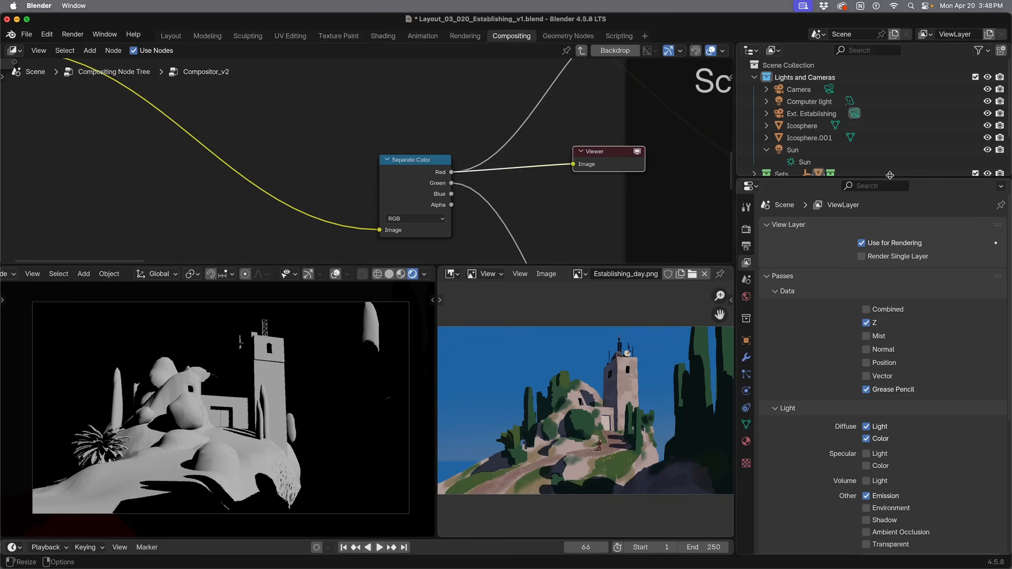
Step: Enlarge the Outliner and inspect the light settings of the Sun and the Computer light
drag(891, 178, 917, 322)
click(806, 150)
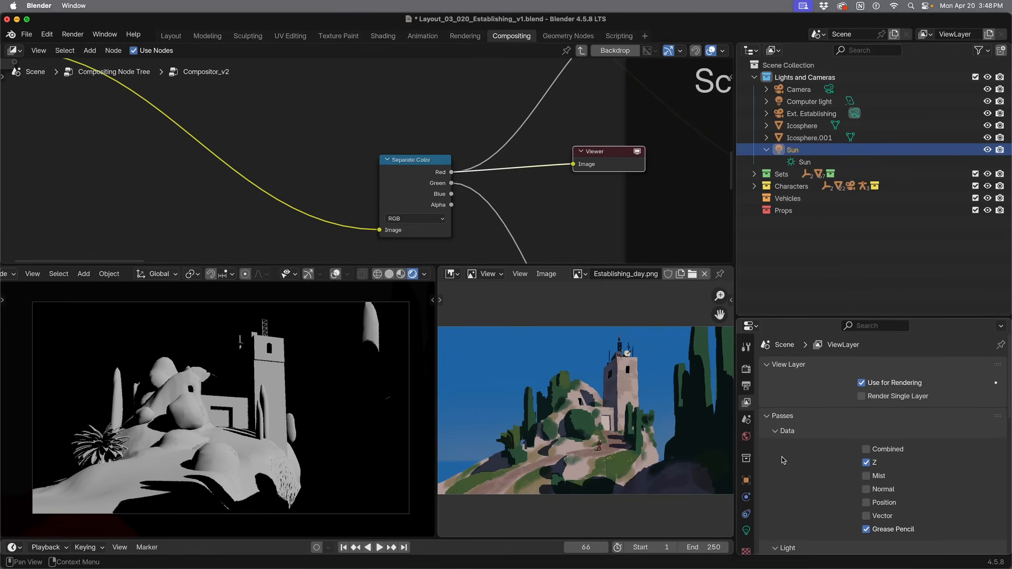
click(746, 532)
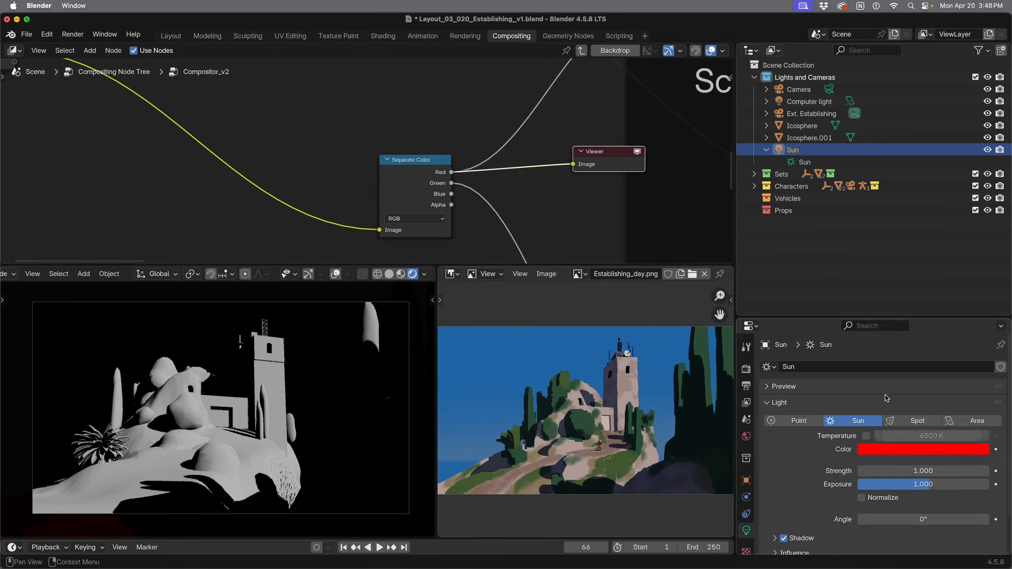
click(811, 105)
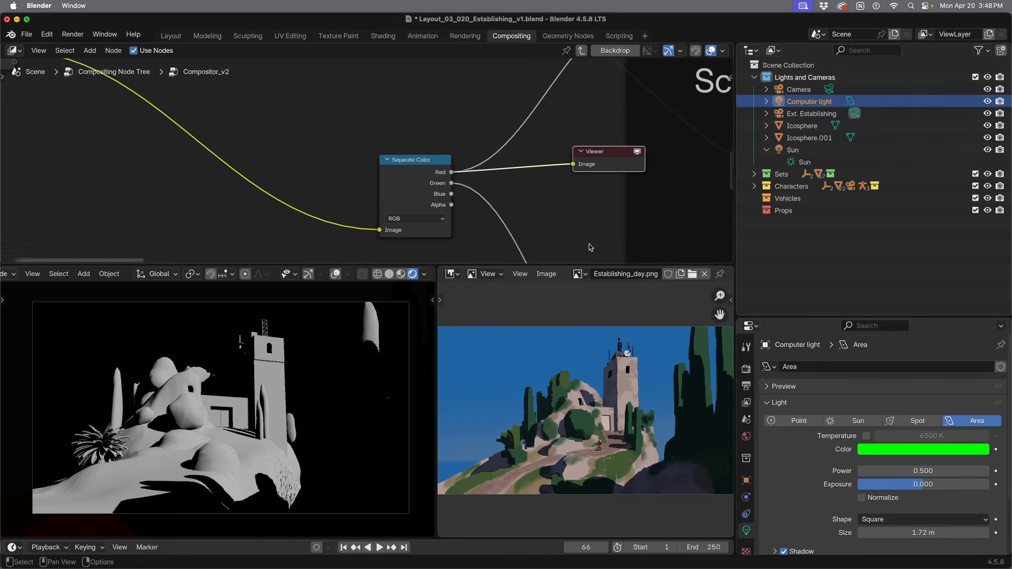
Step: Preview the Color Ramp output in the Screen Light frame and make Camera the active scene camera
scroll(577, 238, down, 10)
shift+middle_drag(531, 221, 461, 149)
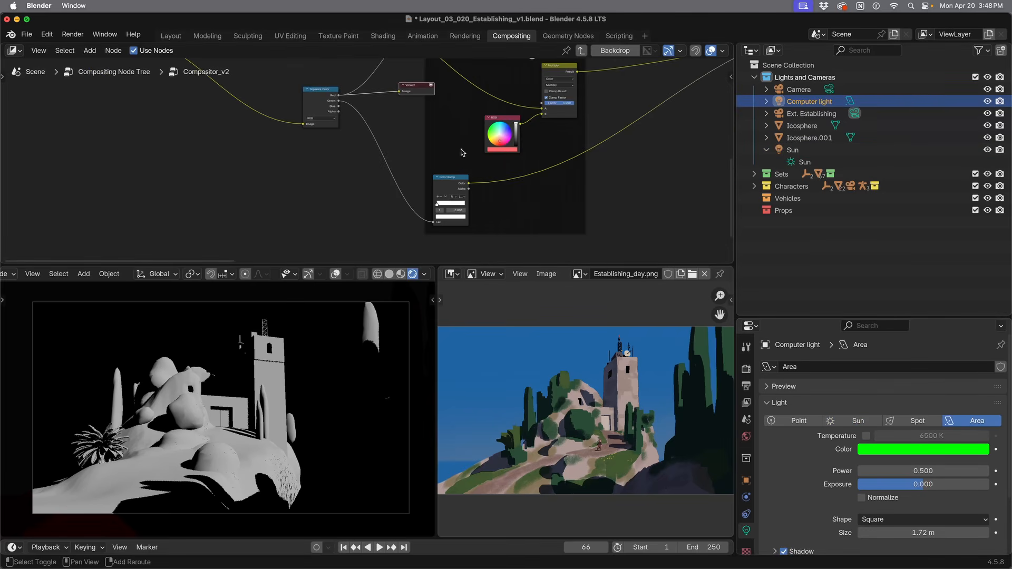
ctrl+shift+click(452, 179)
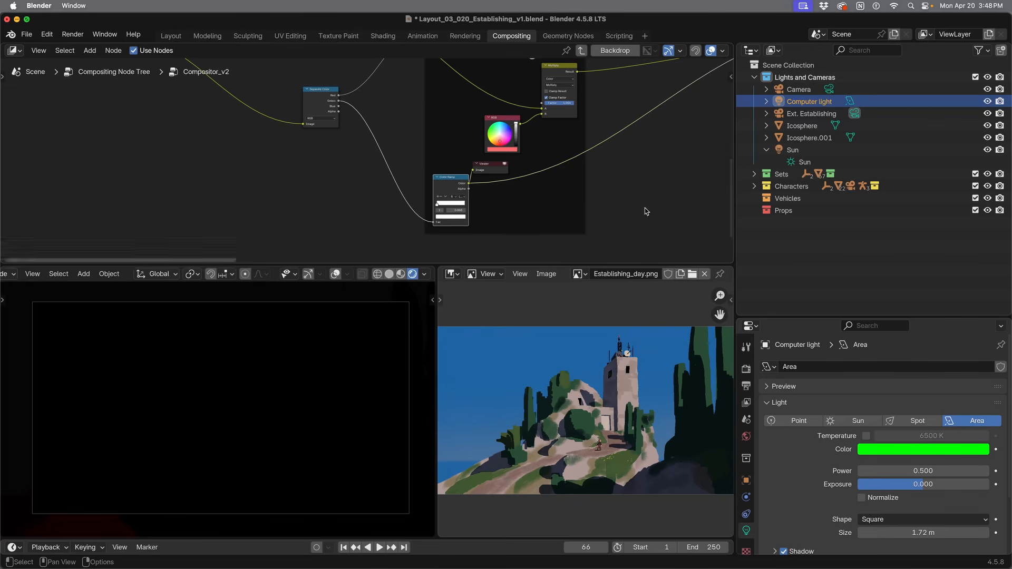
click(831, 90)
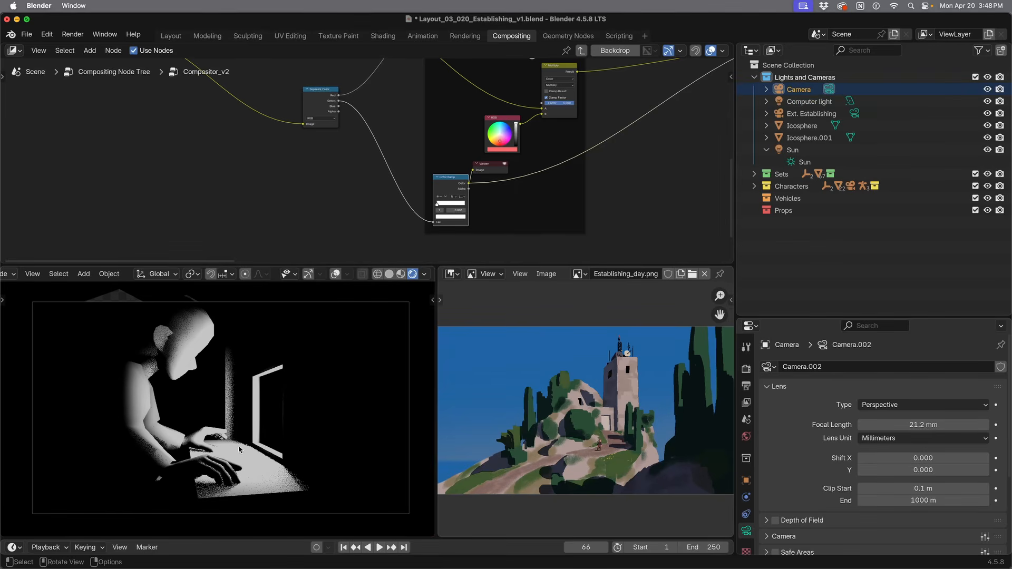
Step: Delete the Viewer node beside the Screen Light Color Ramp
click(485, 168)
key(x)
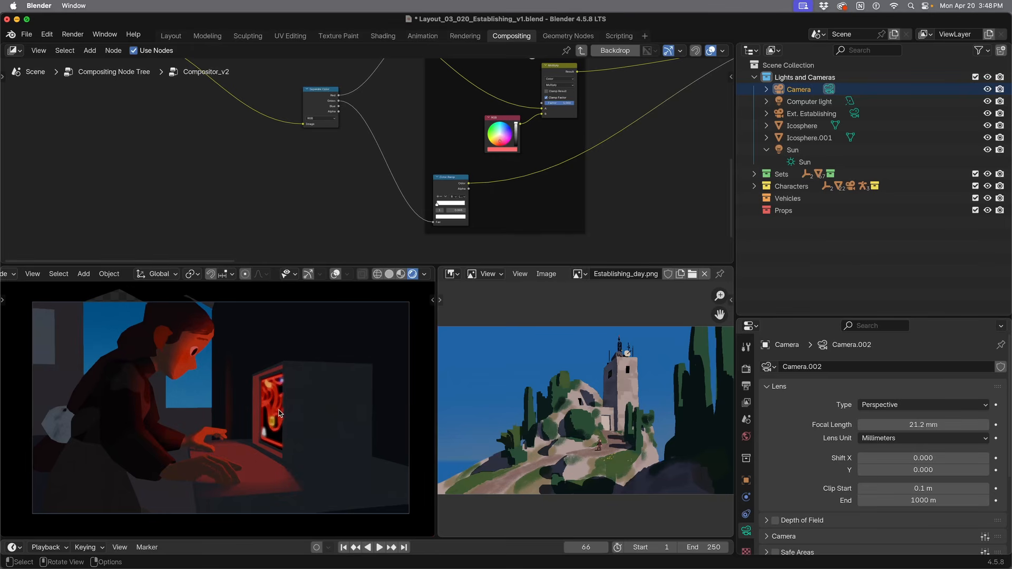
Step: Leave the camera view and frame the apprentice's head to examine the red screen light on the face and hands
middle_drag(276, 411, 264, 434)
scroll(263, 407, down, 4)
shift+middle_drag(182, 432, 194, 430)
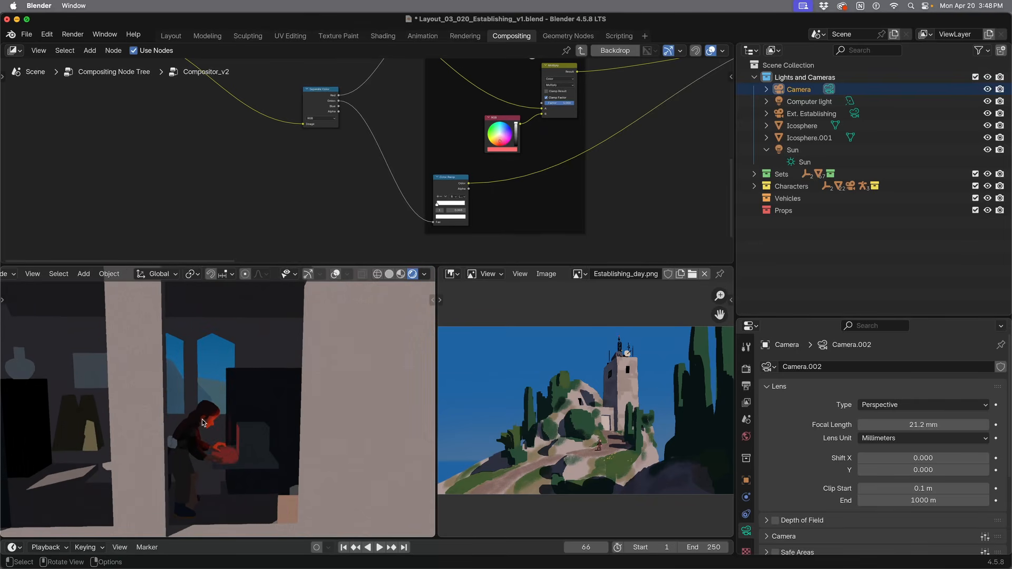
click(203, 420)
key(KP_Decimal)
middle_drag(287, 424, 228, 408)
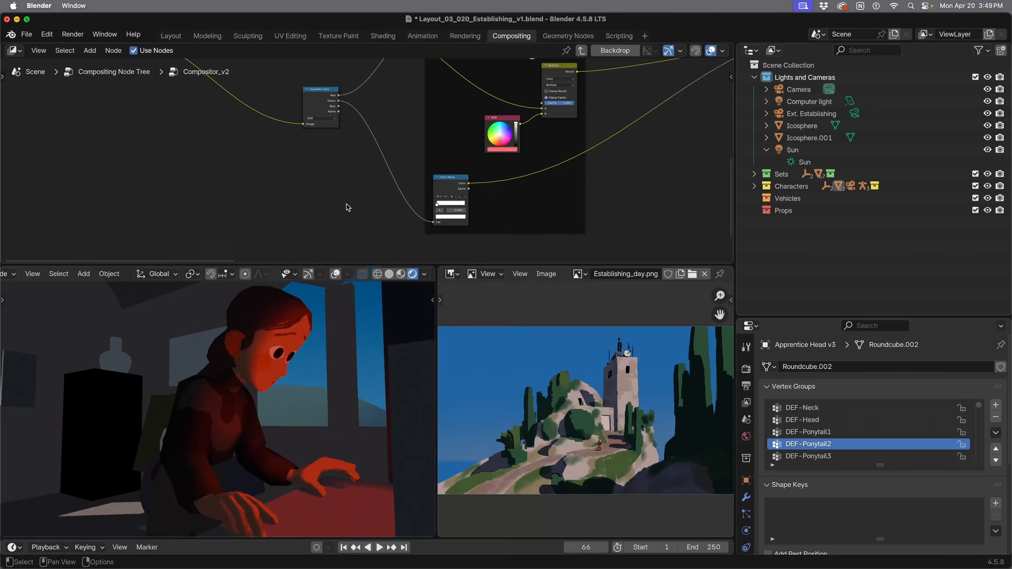
Step: Examine how the Separate Color outputs feed the Color Ramps and how the lighting branches combine in the Mix nodes
scroll(346, 207, up, 2)
shift+middle_drag(343, 207, 331, 258)
scroll(338, 238, up, 4)
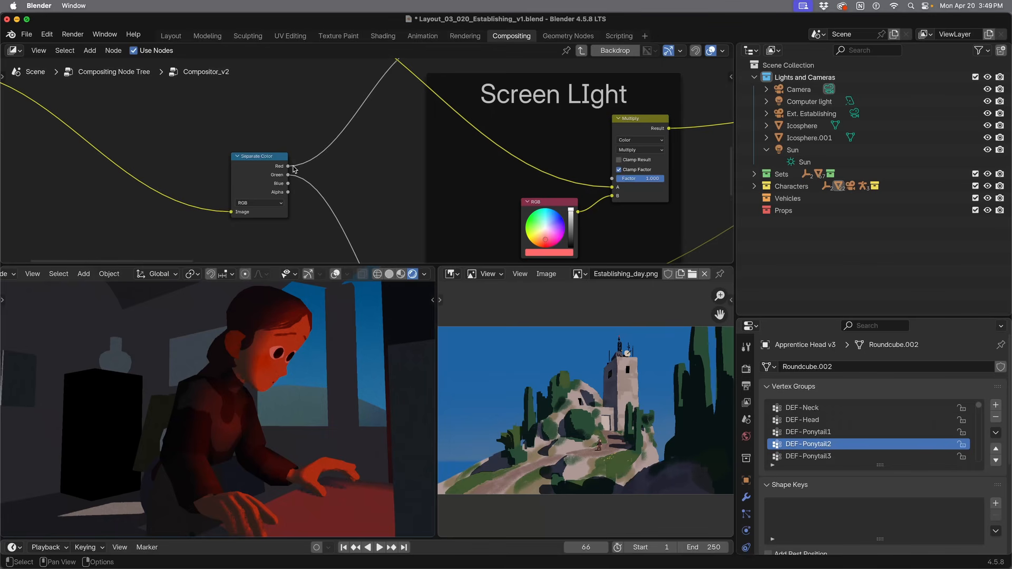
scroll(296, 169, down, 5)
shift+middle_drag(323, 154, 239, 212)
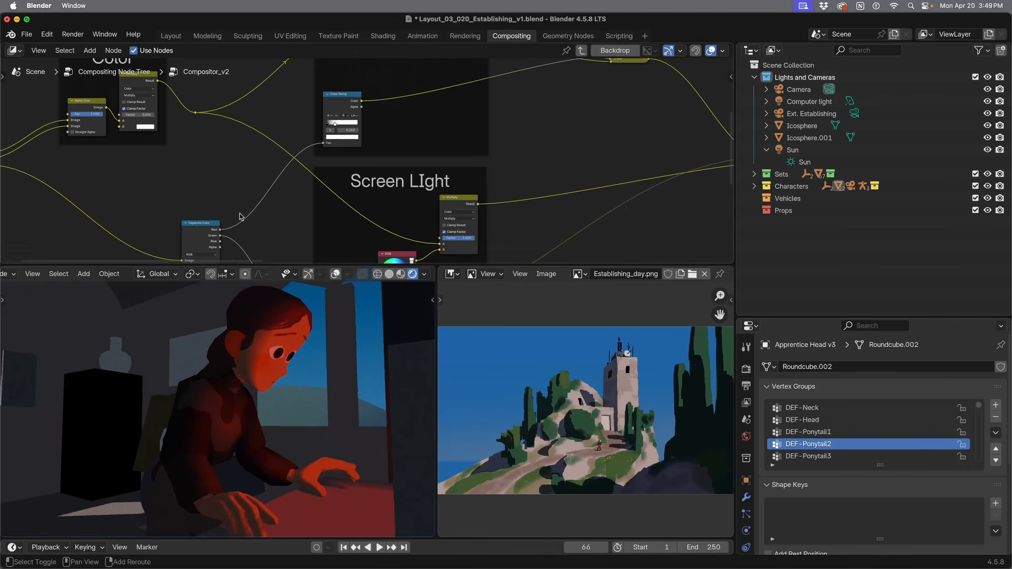
scroll(363, 227, down, 2)
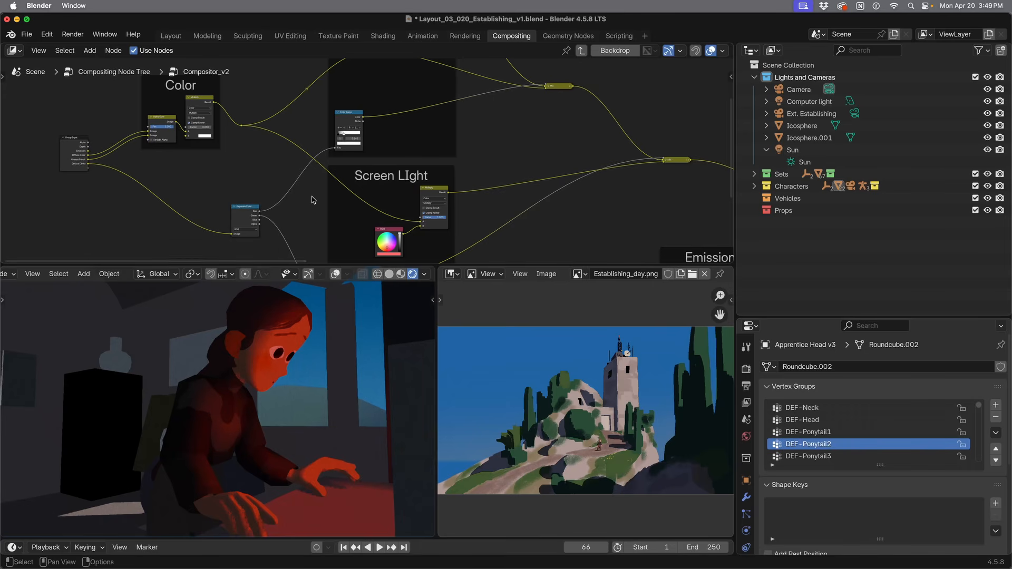
scroll(313, 200, down, 1)
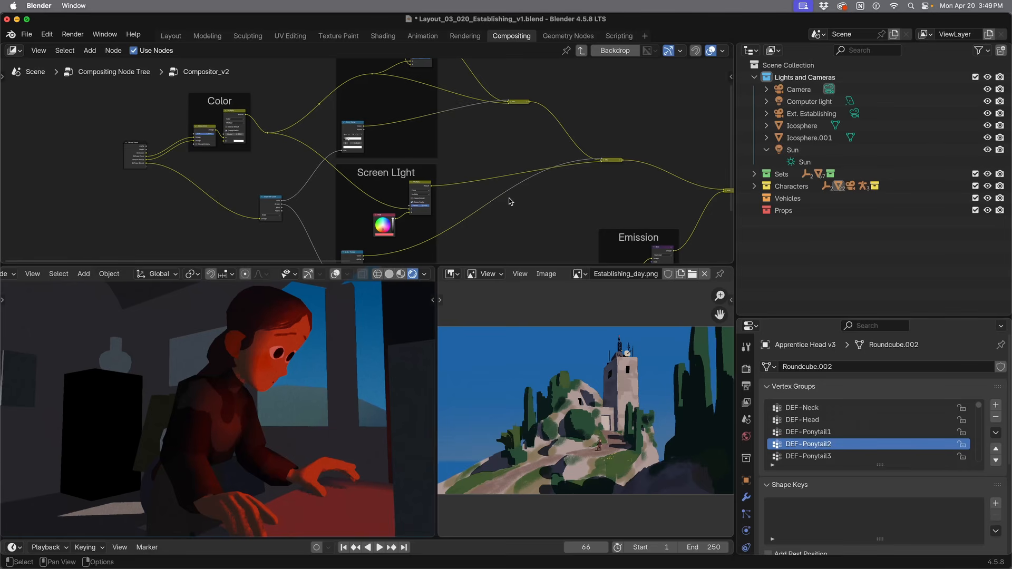
scroll(510, 203, up, 2)
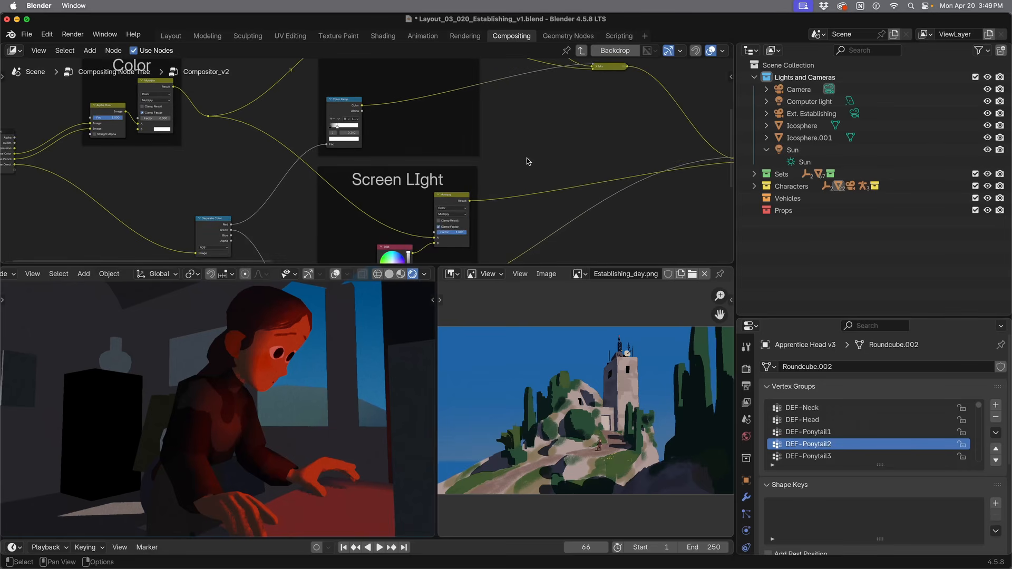
scroll(528, 159, up, 3)
mouse_move(550, 109)
shift+middle_down()
mouse_move(529, 151)
mouse_move(551, 126)
shift+middle_up()
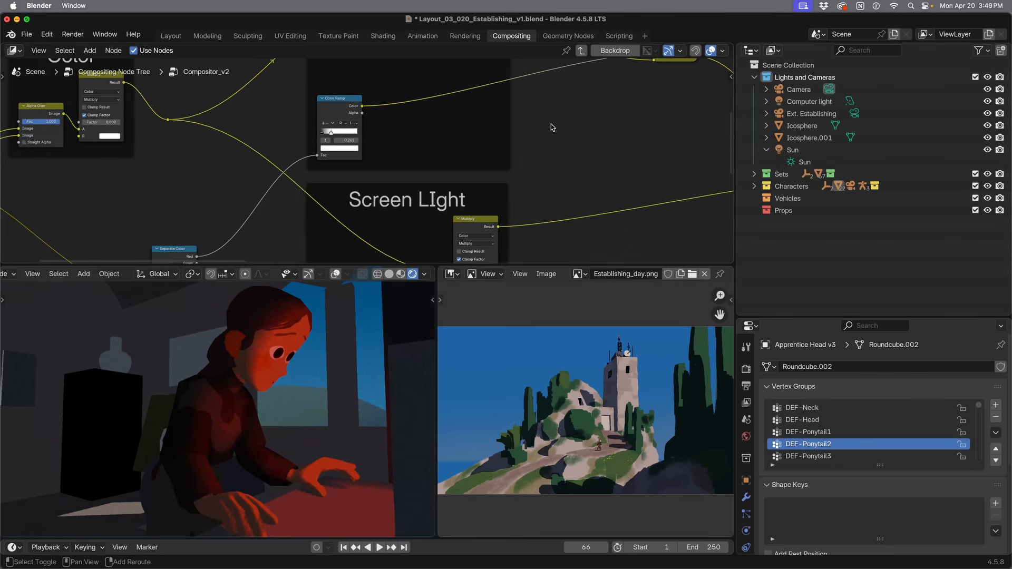
Step: Make Ext. Establishing the active scene camera and move the Separate Color node up closer to the Color frame
click(811, 113)
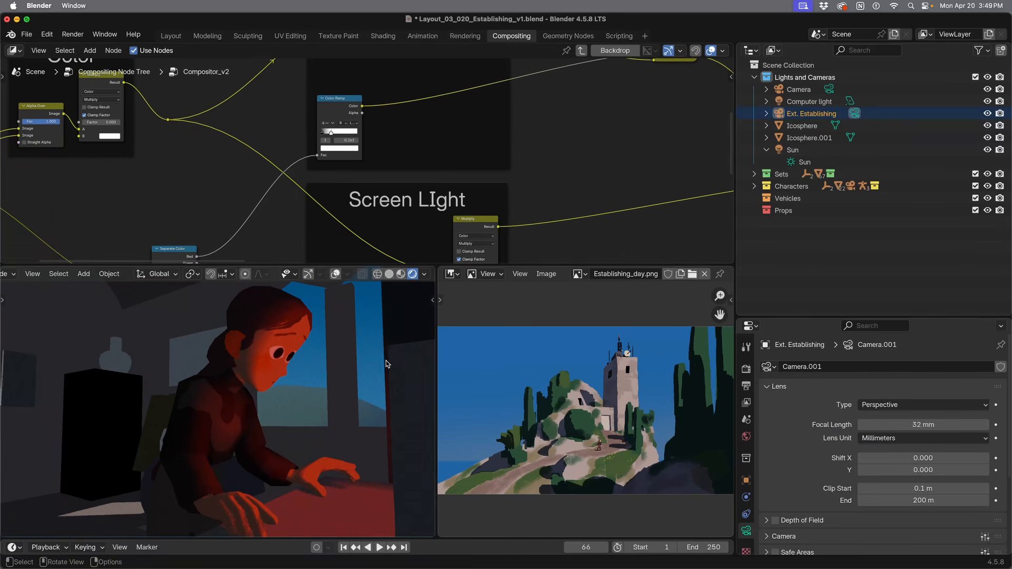
key(ctrl+KP_0)
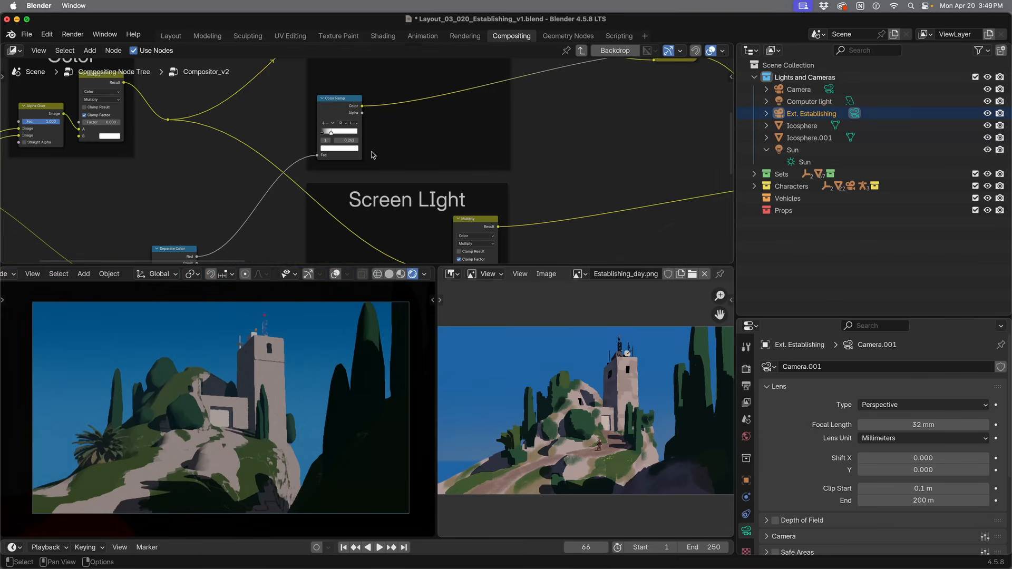
drag(179, 248, 197, 200)
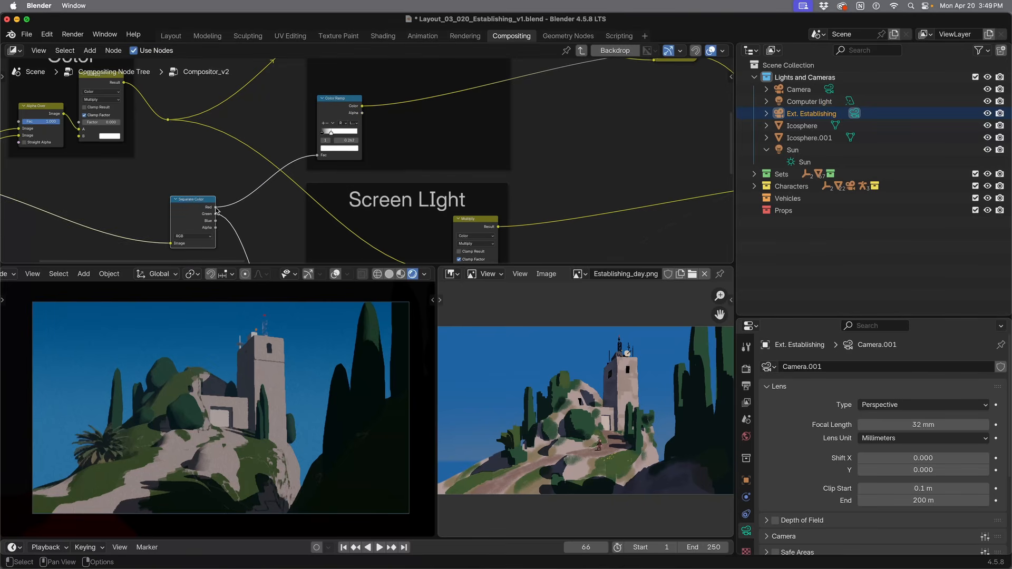
click(216, 207)
middle_drag(302, 176, 301, 176)
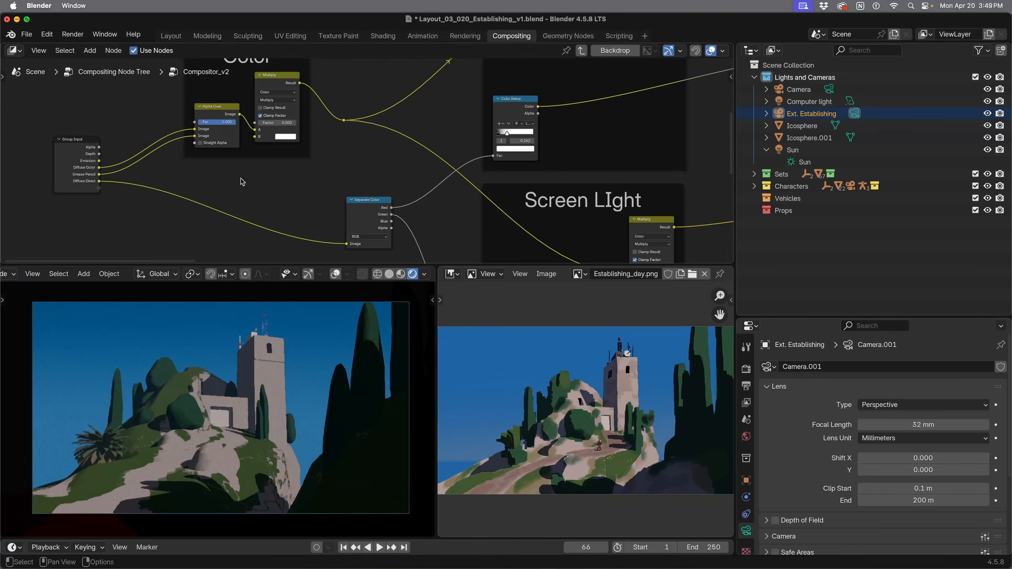
scroll(278, 234, right, 8)
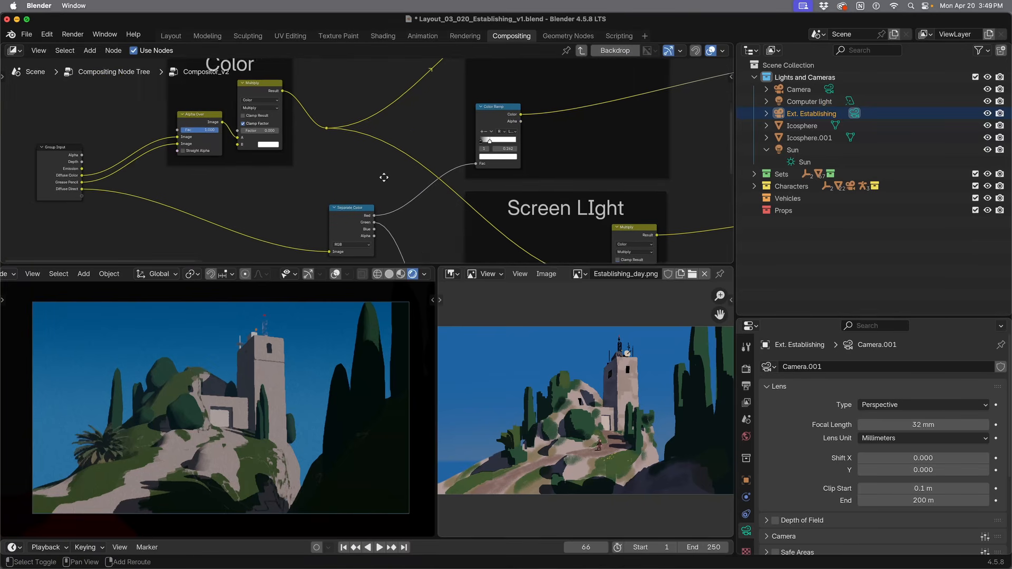
Step: Move the white stop of the Color Ramp above the Screen Light frame to position 1.000 and widen the node
scroll(355, 174, up, 2)
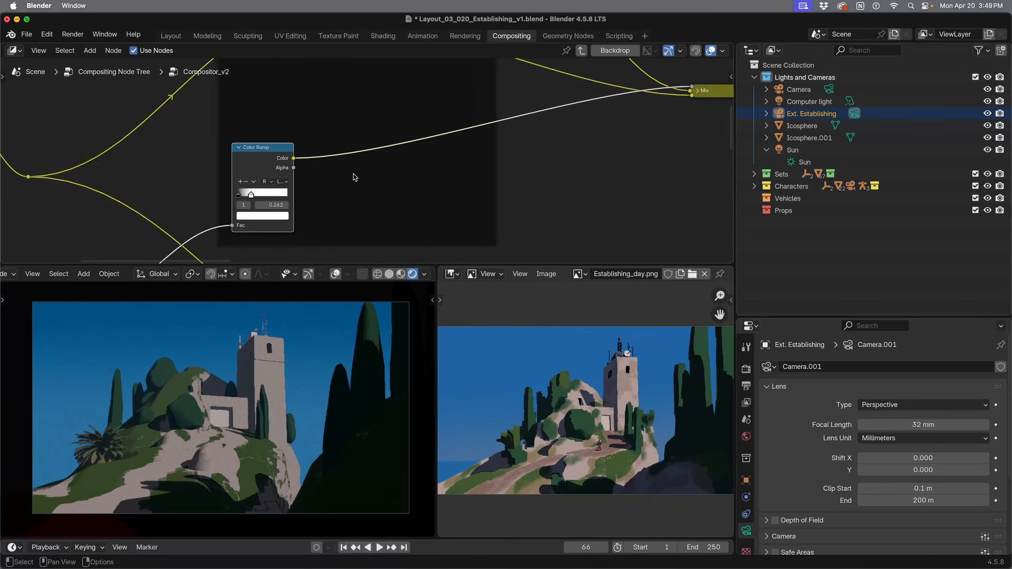
scroll(294, 207, right, 3)
scroll(369, 156, up, 2)
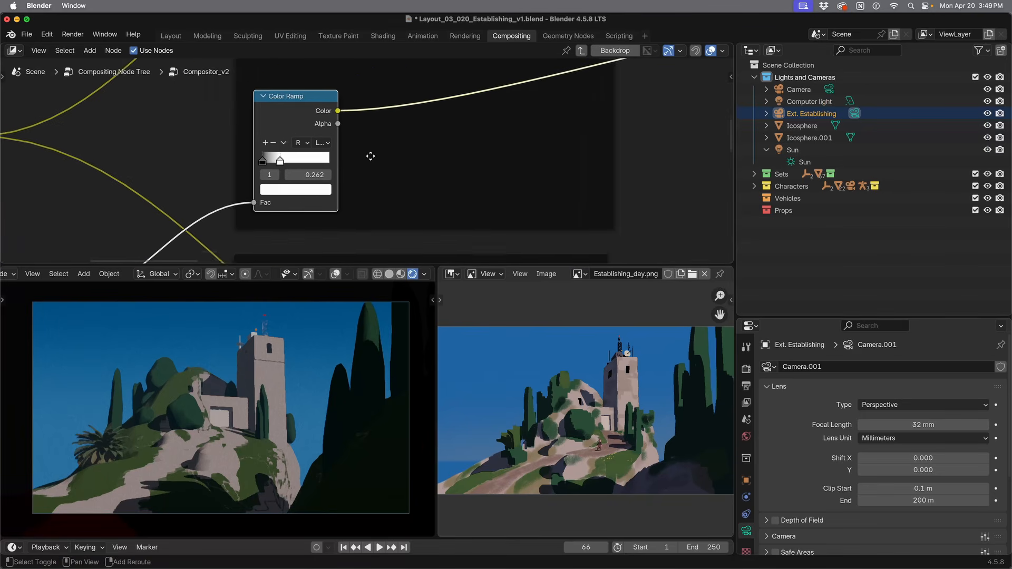
scroll(380, 153, left, 2)
scroll(370, 174, up, 1)
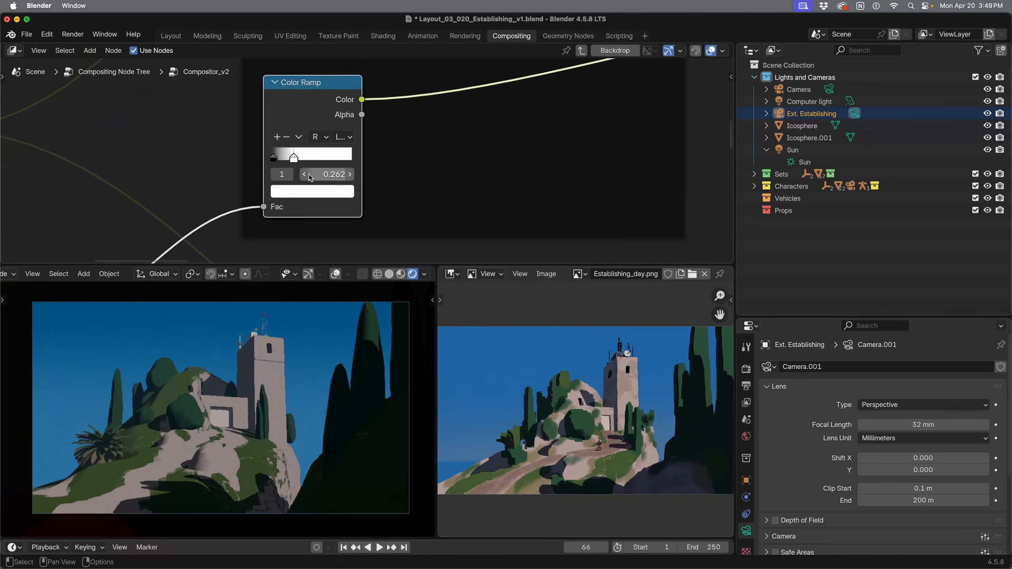
drag(294, 158, 363, 161)
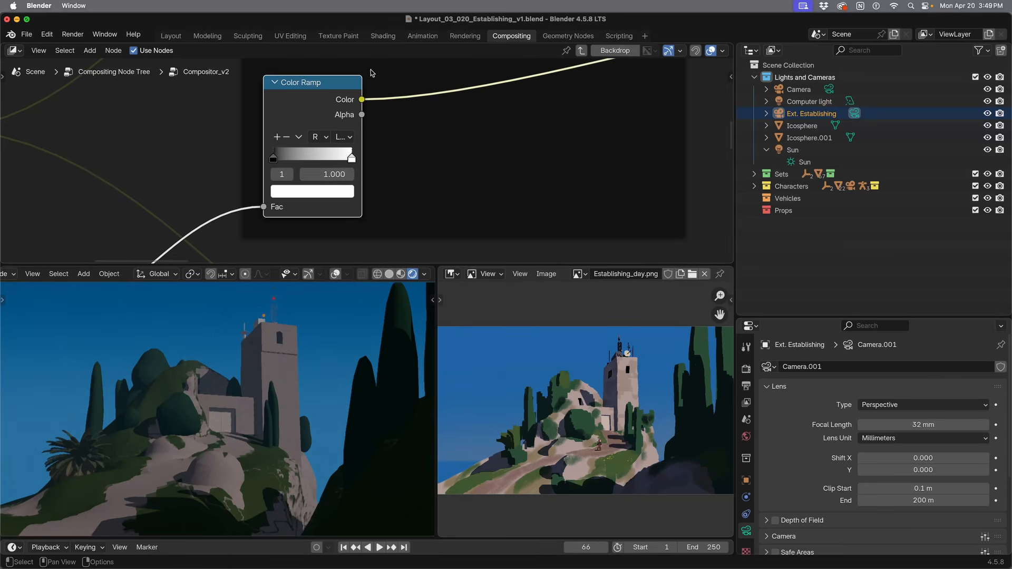
drag(360, 82, 564, 87)
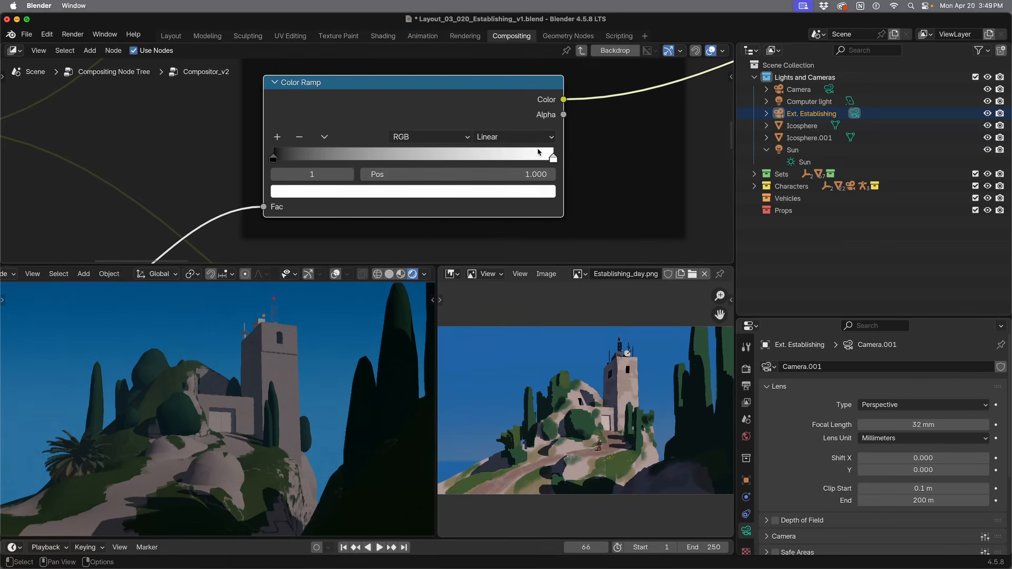
Step: Switch the Color Ramp to Constant interpolation and move its white stop to position 0.312, checking the shadow edges up close
click(537, 137)
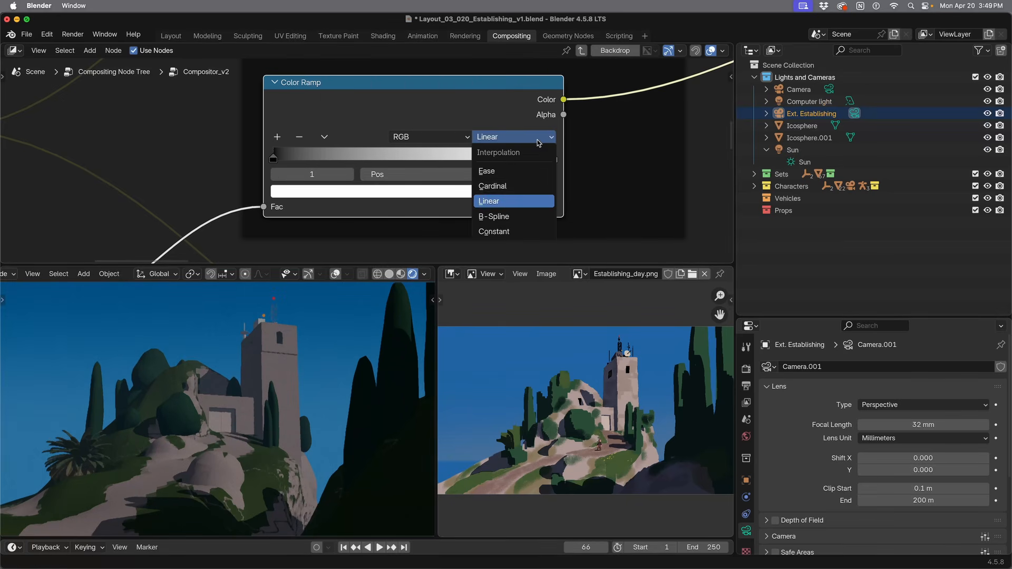
click(510, 230)
drag(553, 159, 375, 171)
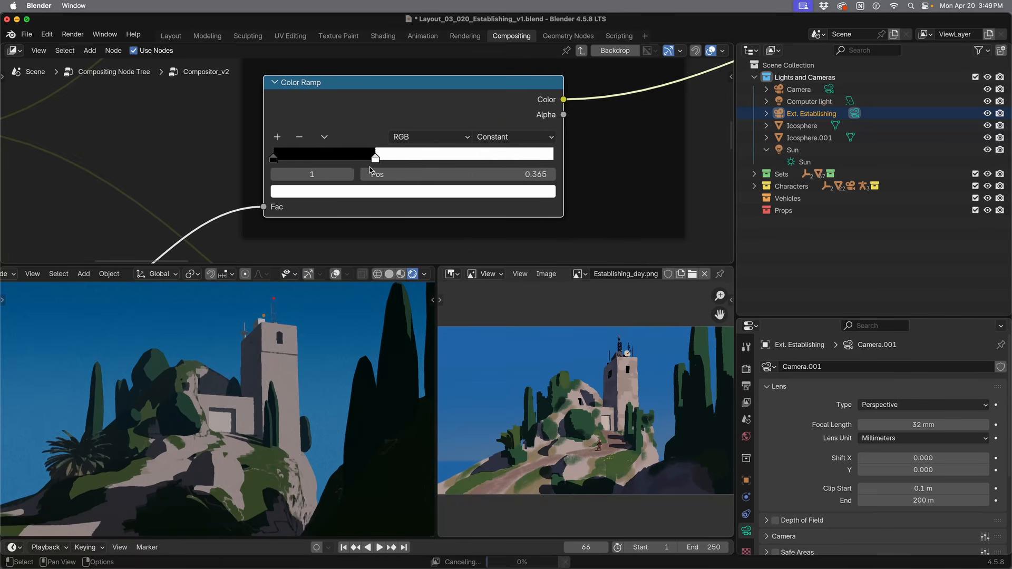
scroll(224, 435, up, 6)
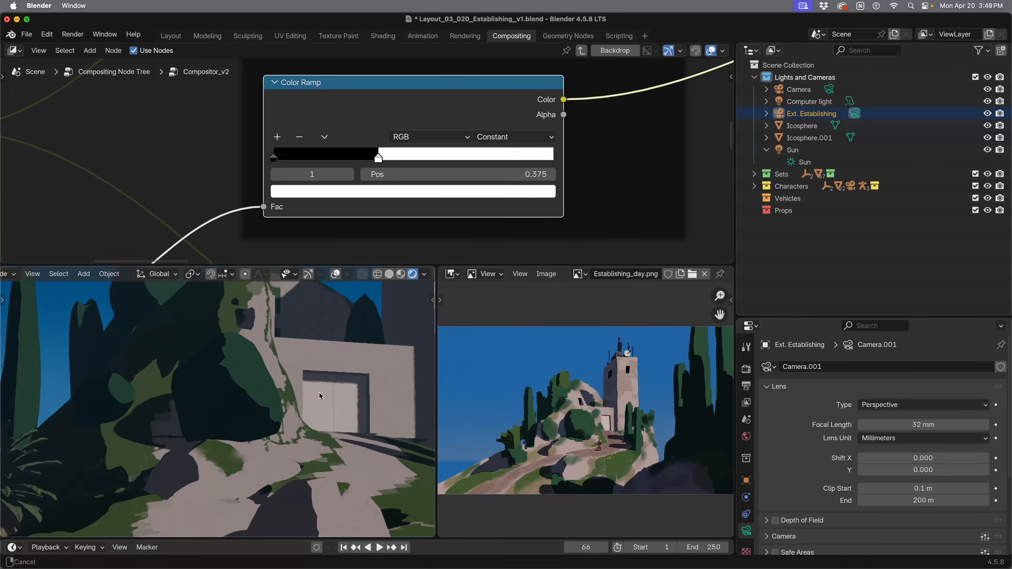
scroll(287, 427, up, 4)
scroll(312, 409, down, 5)
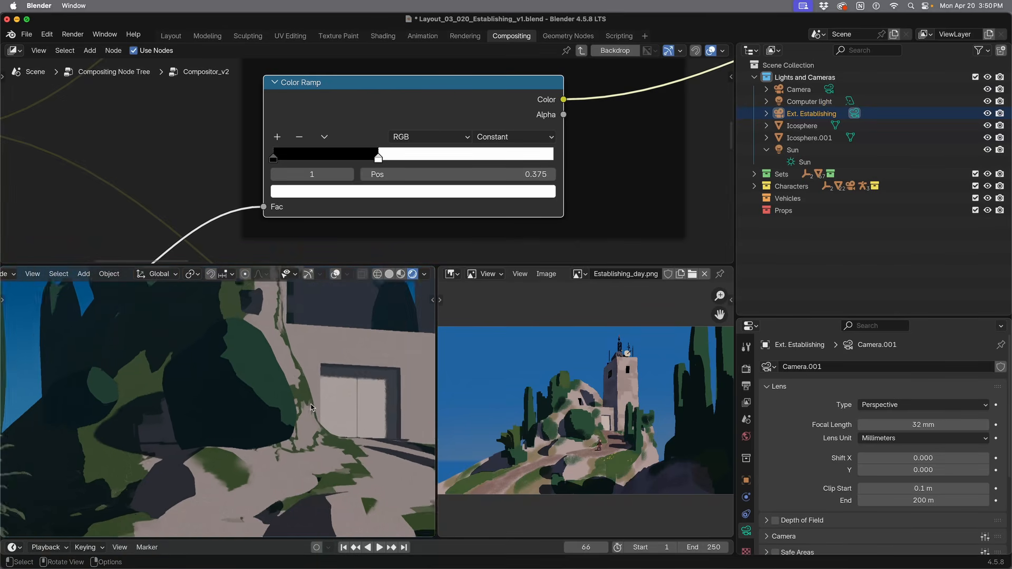
mouse_move(379, 158)
mouse_down()
mouse_move(348, 167)
mouse_move(358, 168)
mouse_up()
scroll(312, 442, down, 3)
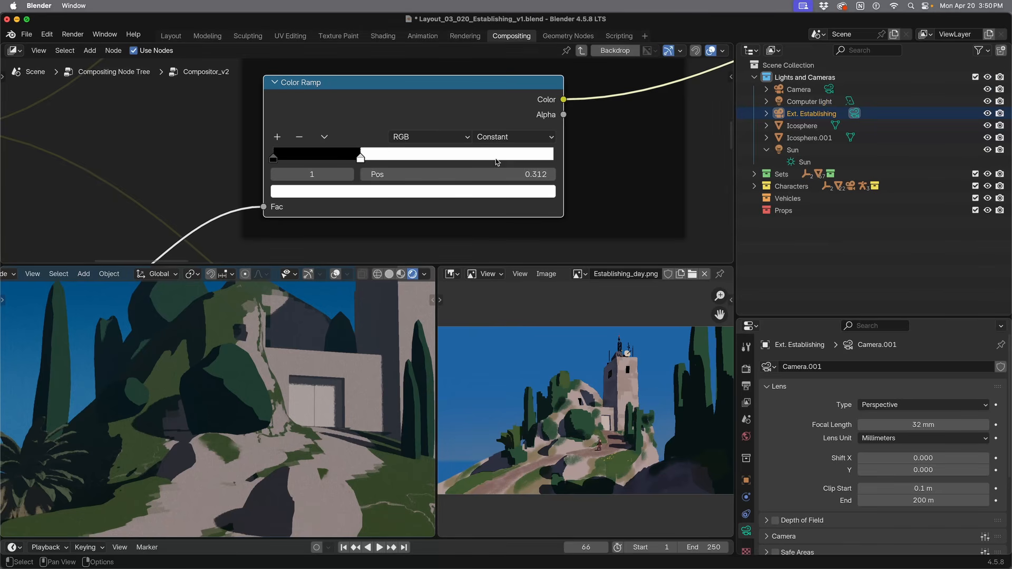
Step: Set the Color Ramp to Linear interpolation and move its white stop to position 0.130, comparing the shading around the doorway
click(505, 138)
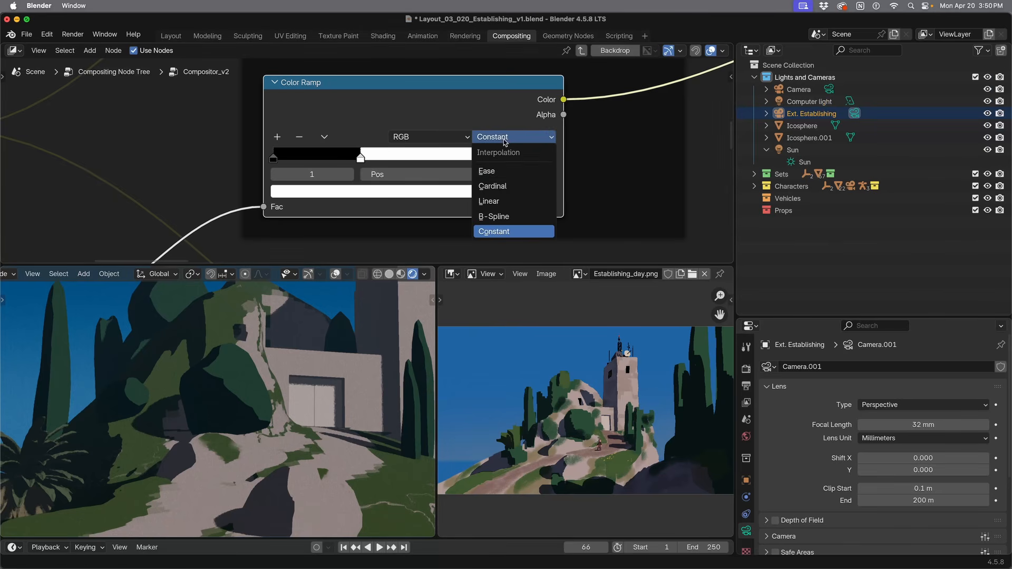
click(499, 201)
key(KP_0)
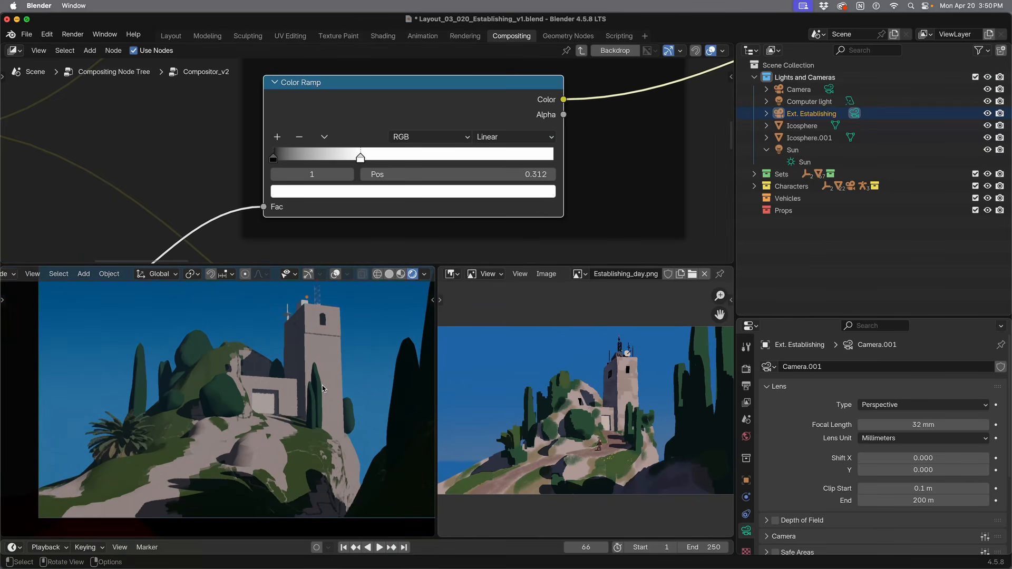
scroll(269, 431, up, 5)
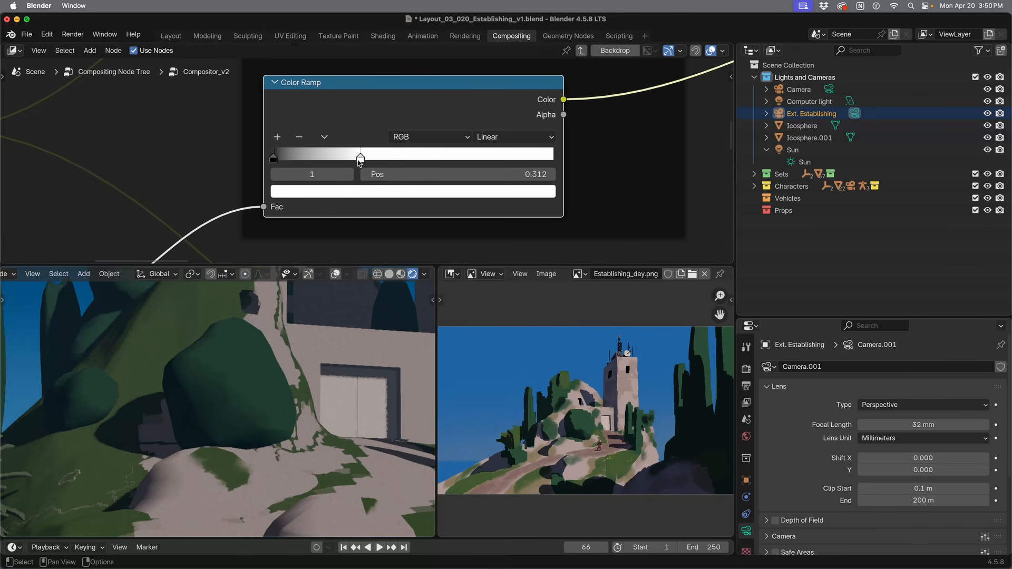
drag(358, 161, 310, 164)
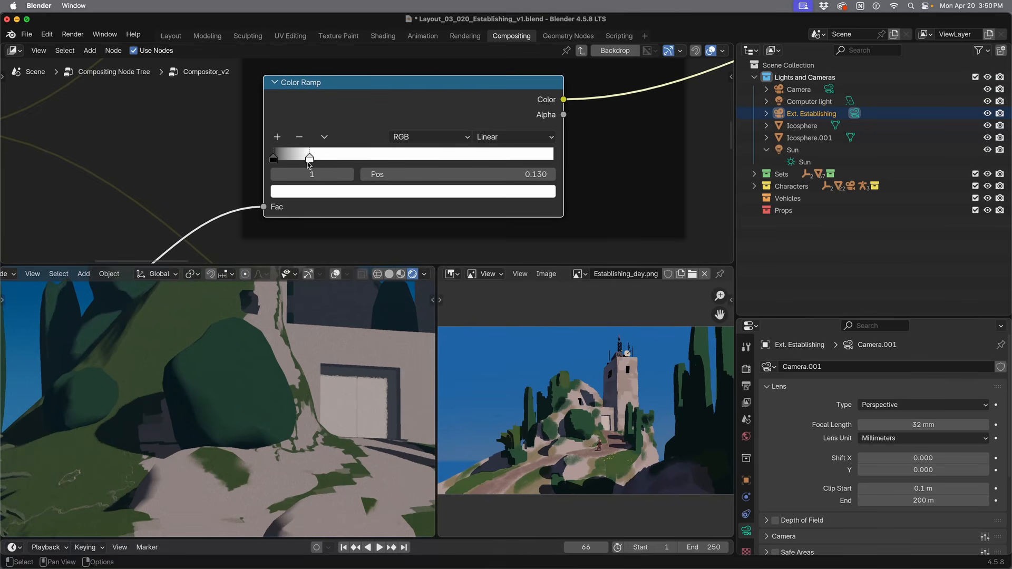
scroll(326, 459, down, 5)
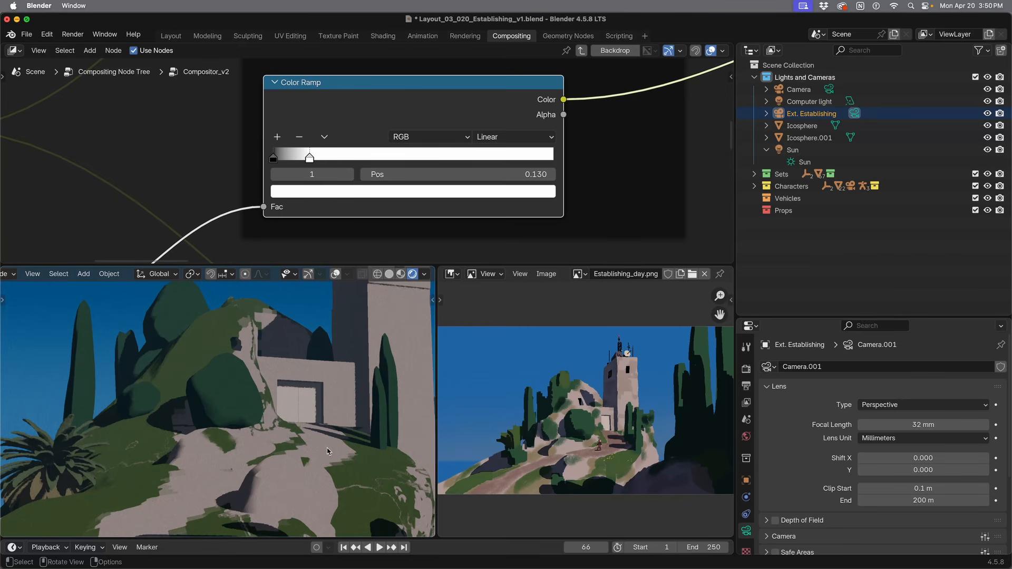
scroll(328, 451, down, 4)
scroll(326, 462, up, 2)
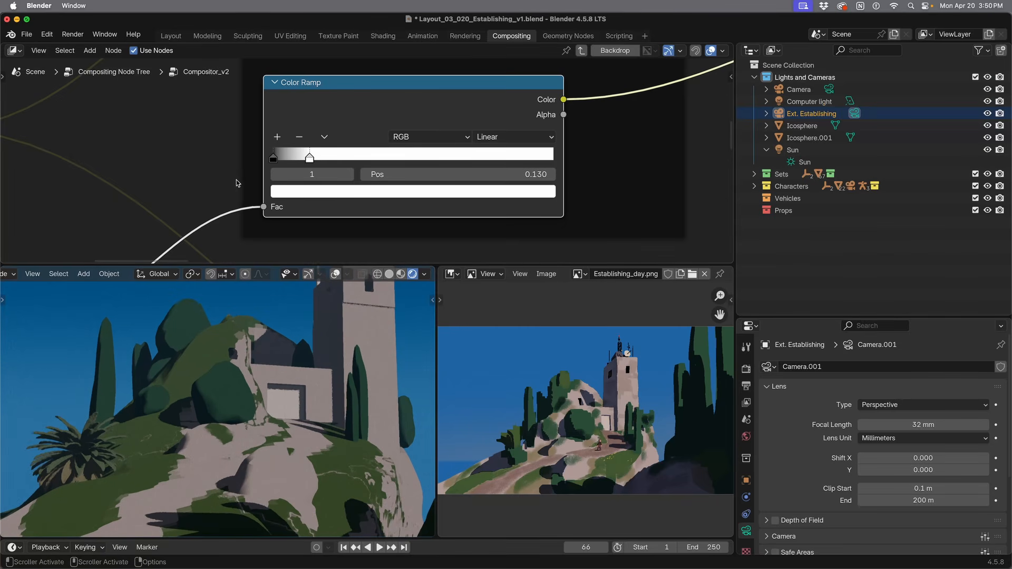
Step: Preview the Color Ramp output through a Viewer node and move its white stop to position 0.466
drag(310, 159, 386, 160)
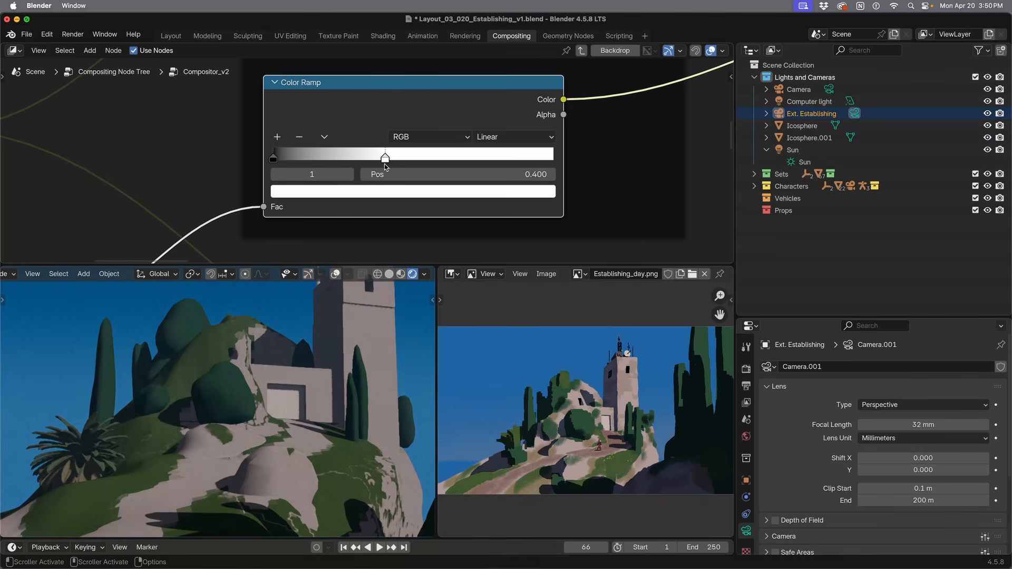
ctrl+shift+click(403, 88)
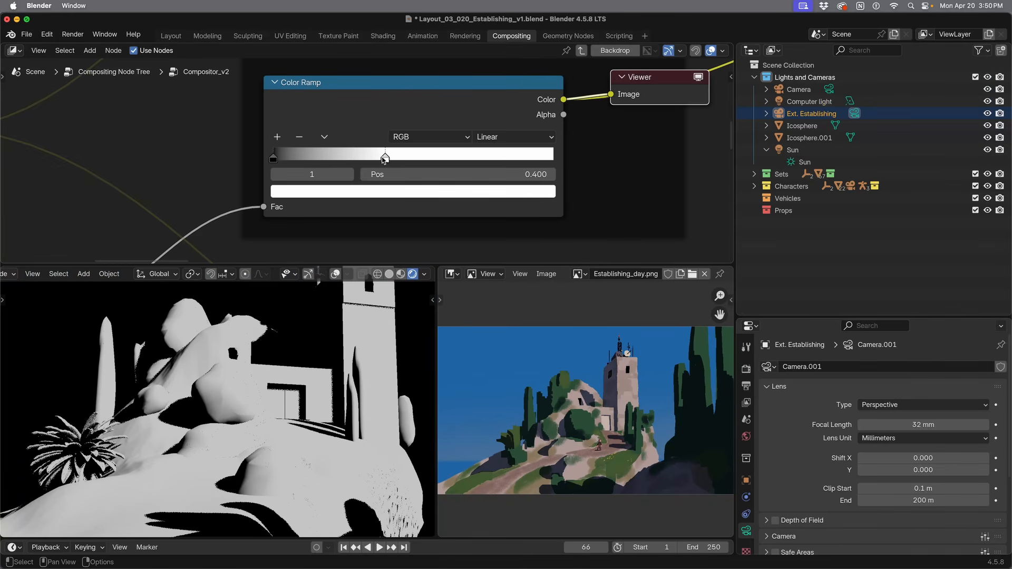
mouse_move(389, 158)
mouse_down()
mouse_move(561, 159)
mouse_move(404, 161)
mouse_up()
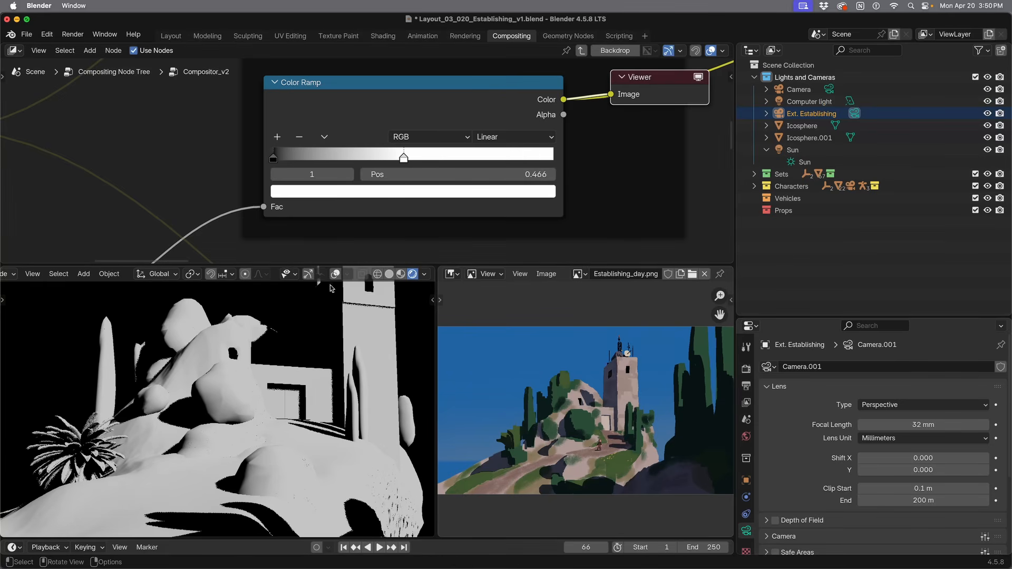
Step: Set the Color Ramp's white stop to position 0.201 and delete the Viewer node
drag(402, 161, 330, 161)
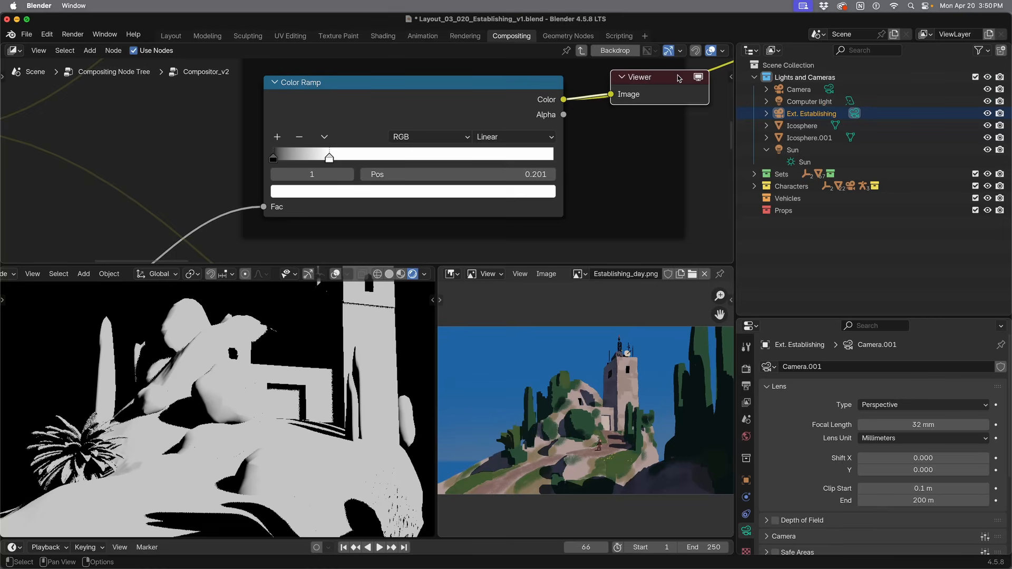
key(x)
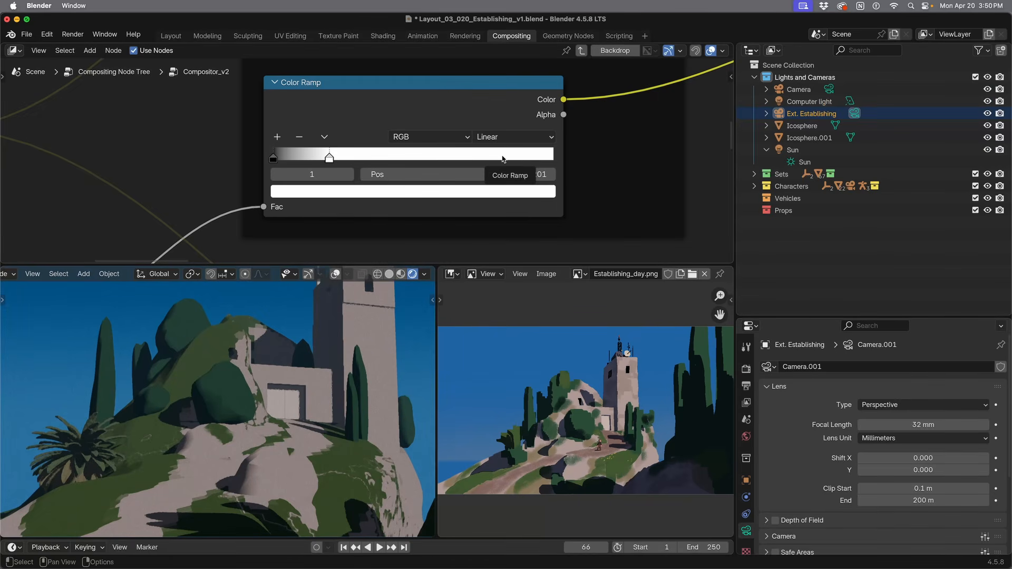
scroll(566, 166, down, 3)
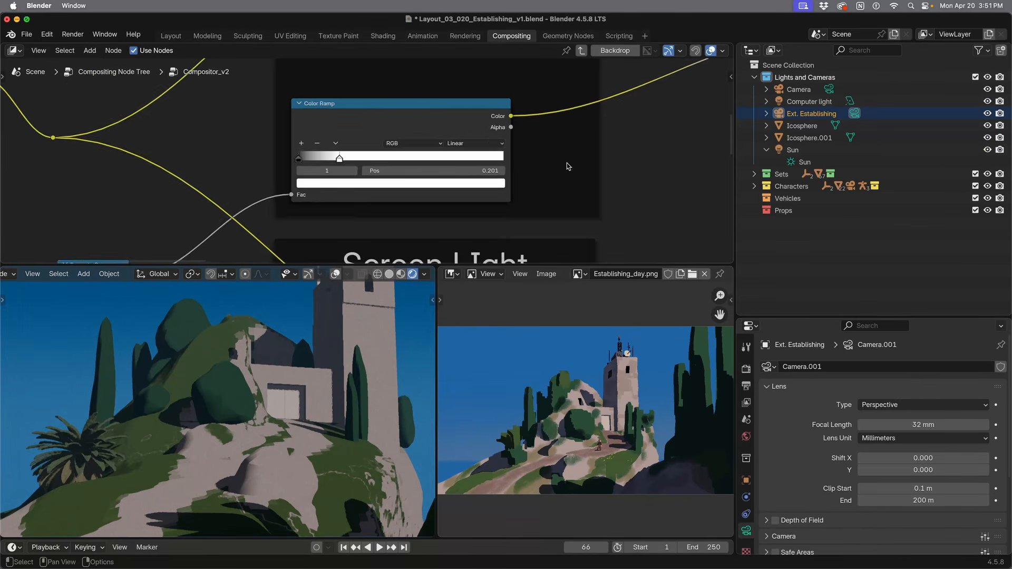
Step: Trace the link from Separate Color to the shadow Color Ramp and preview the ramp's output through a Viewer node
scroll(606, 173, down, 2)
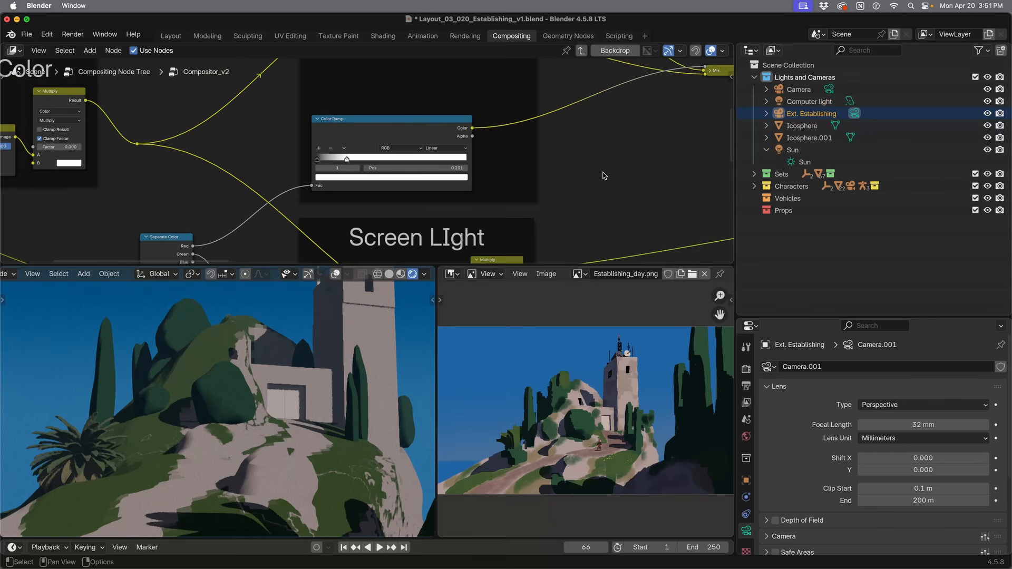
scroll(549, 182, down, 1)
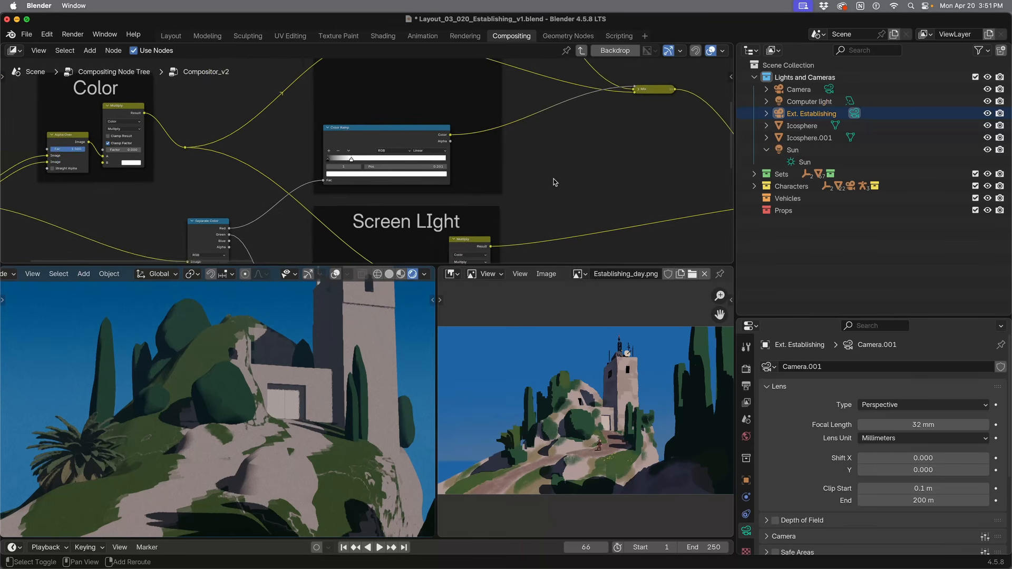
middle_drag(554, 181, 464, 211)
scroll(470, 202, down, 2)
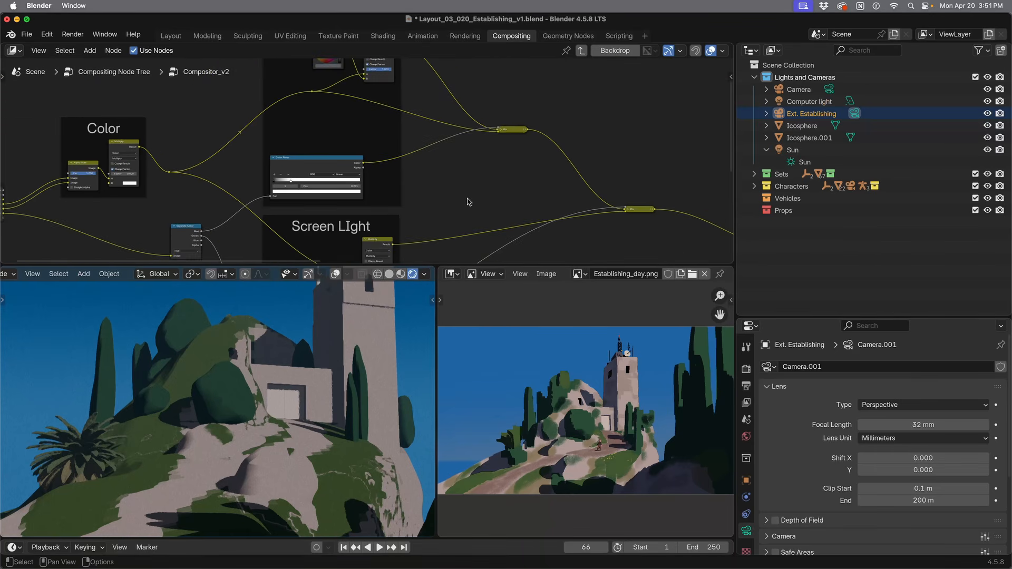
middle_drag(229, 154, 371, 102)
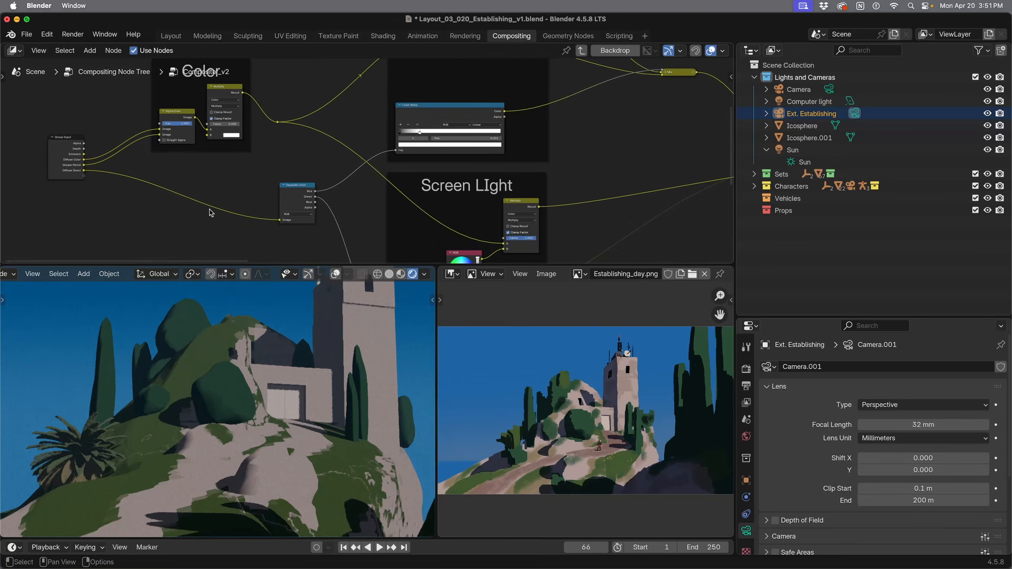
scroll(309, 199, up, 2)
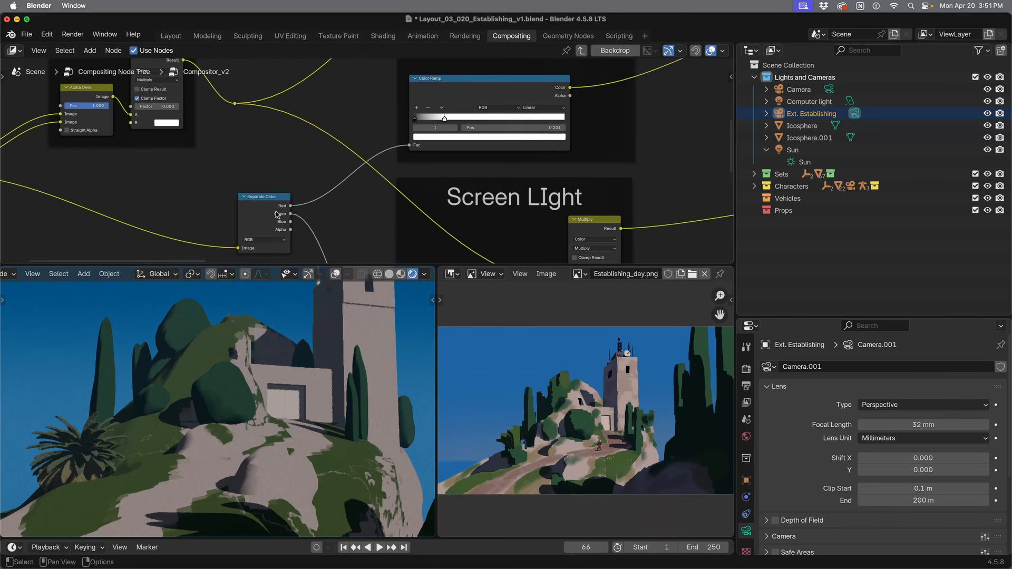
middle_drag(456, 87, 345, 166)
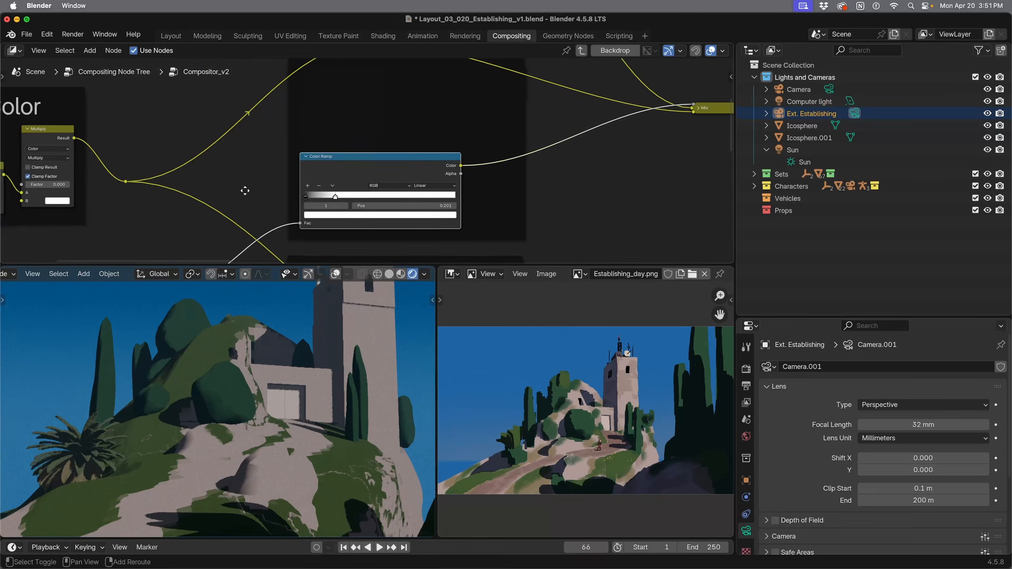
ctrl+shift+click(332, 188)
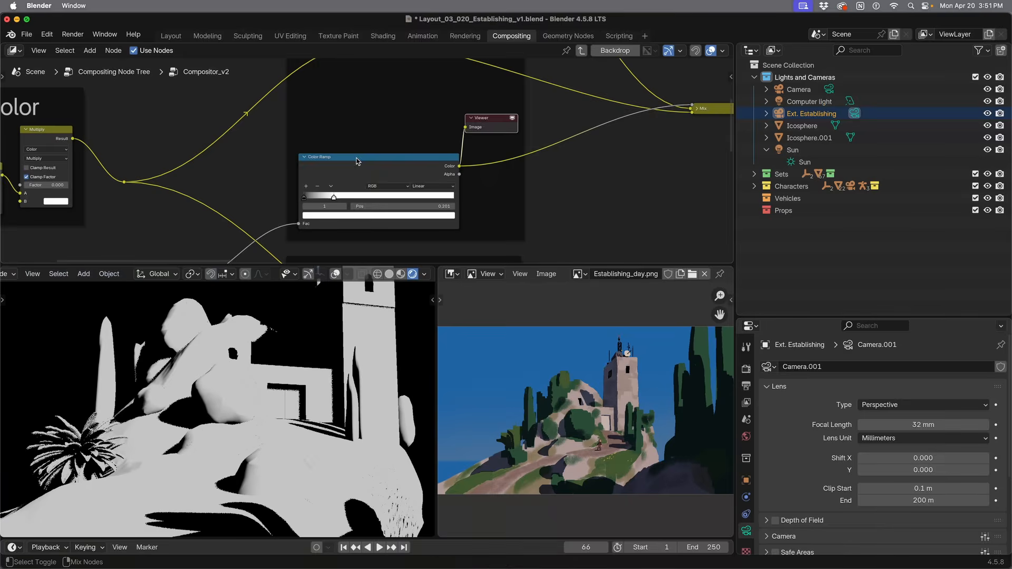
Step: Expand the collapsed Mix node that combines the shadow branch and move it higher, level with the Shadow frame
middle_drag(347, 126, 231, 231)
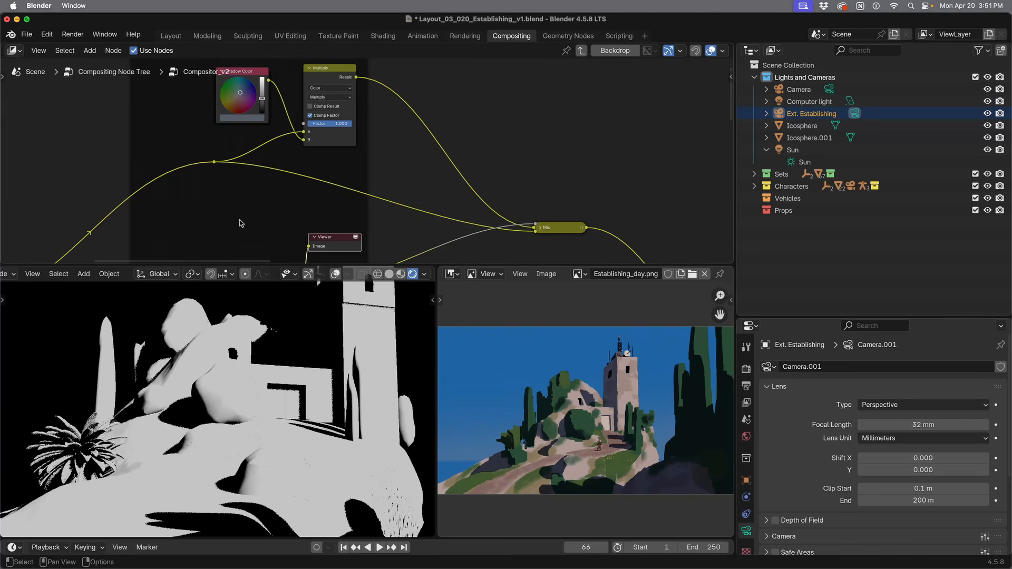
scroll(258, 213, down, 2)
middle_drag(316, 207, 270, 197)
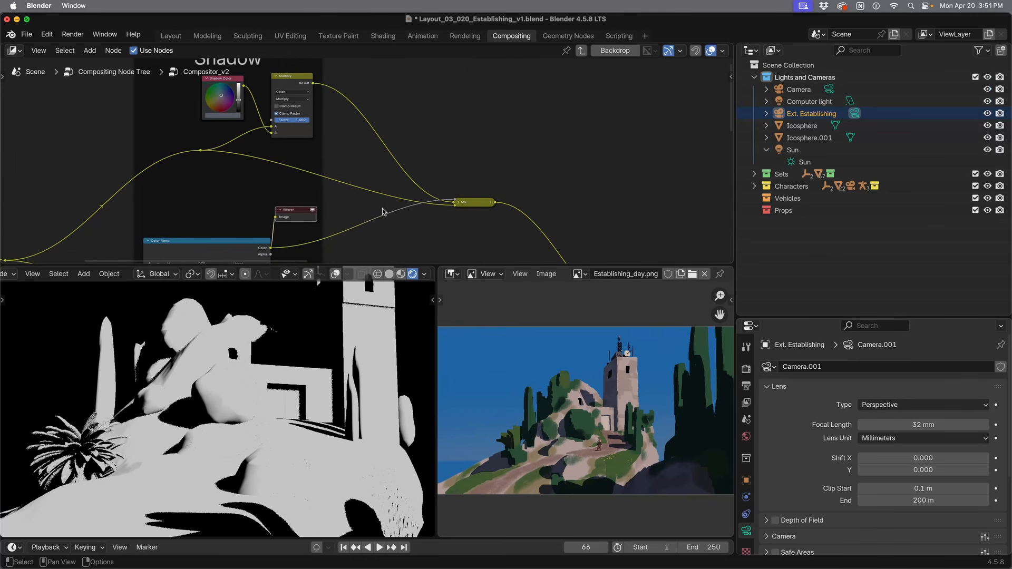
click(459, 202)
drag(464, 203, 469, 151)
click(241, 248)
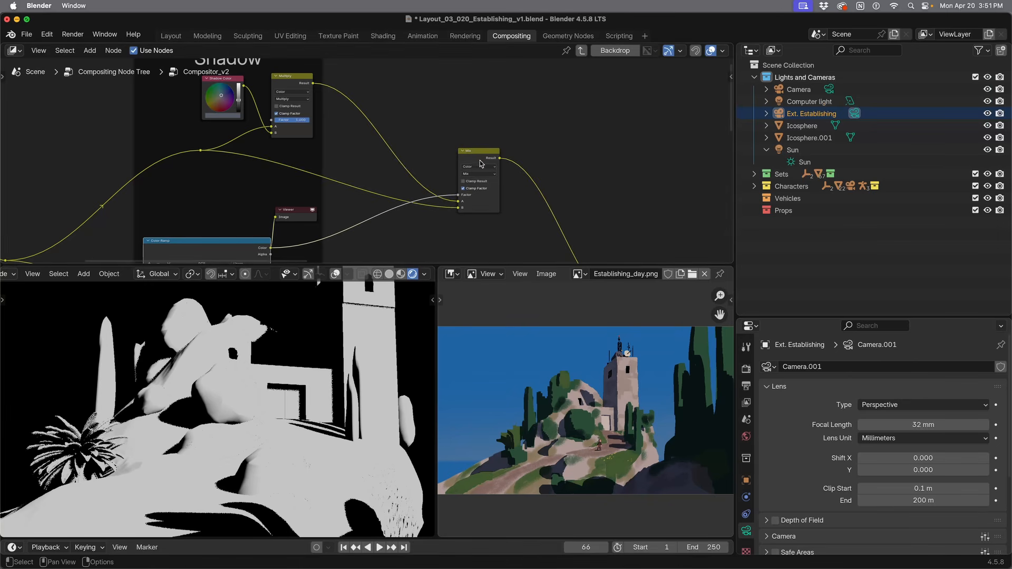
drag(476, 152, 477, 148)
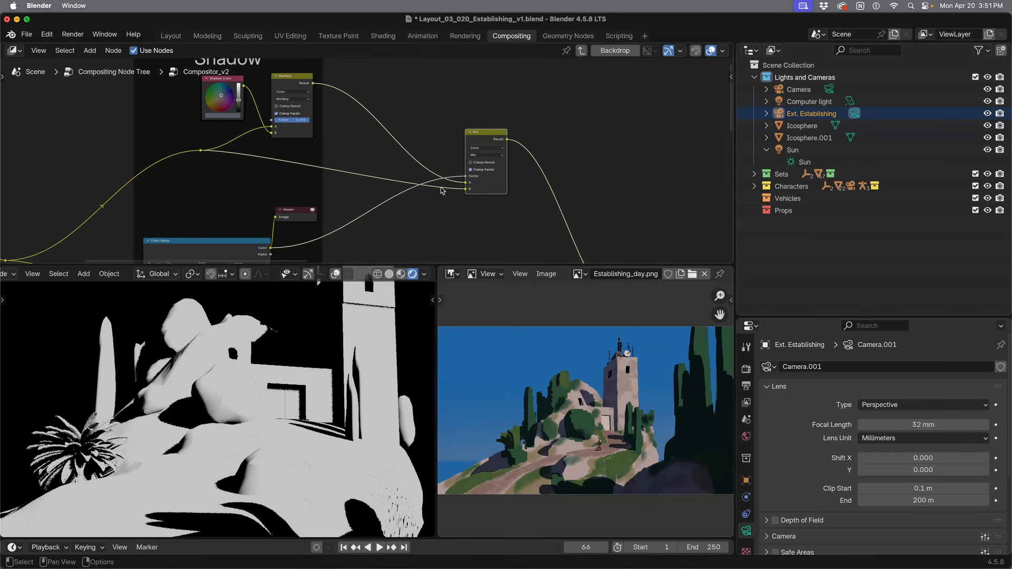
Step: Inspect the Mix node's inputs and preview the Color frame's Multiply result through the Viewer node
scroll(442, 191, up, 3)
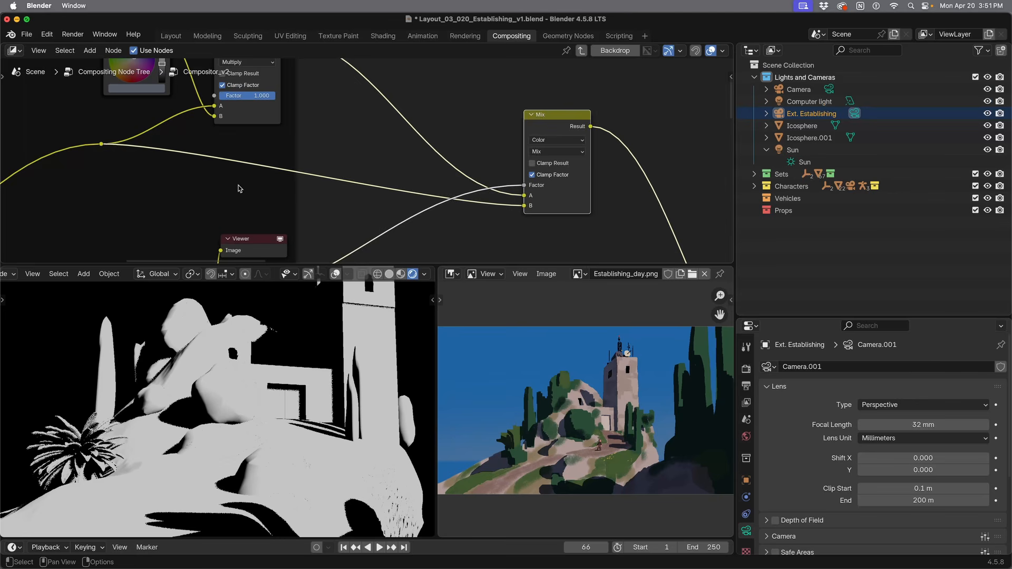
scroll(238, 187, down, 2)
shift+middle_drag(159, 197, 384, 169)
shift+middle_drag(172, 213, 368, 133)
scroll(369, 133, up, 1)
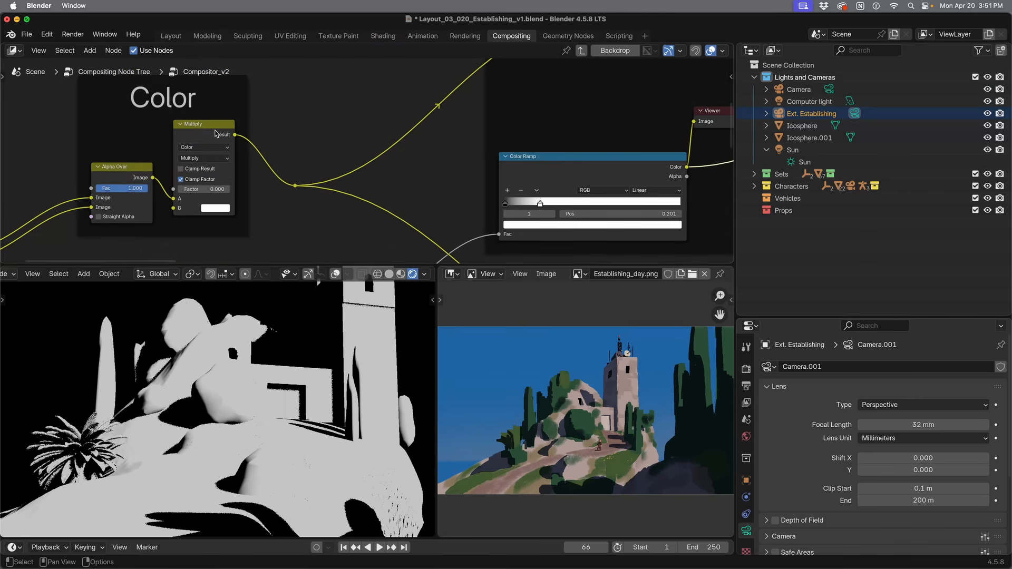
ctrl+shift+click(216, 134)
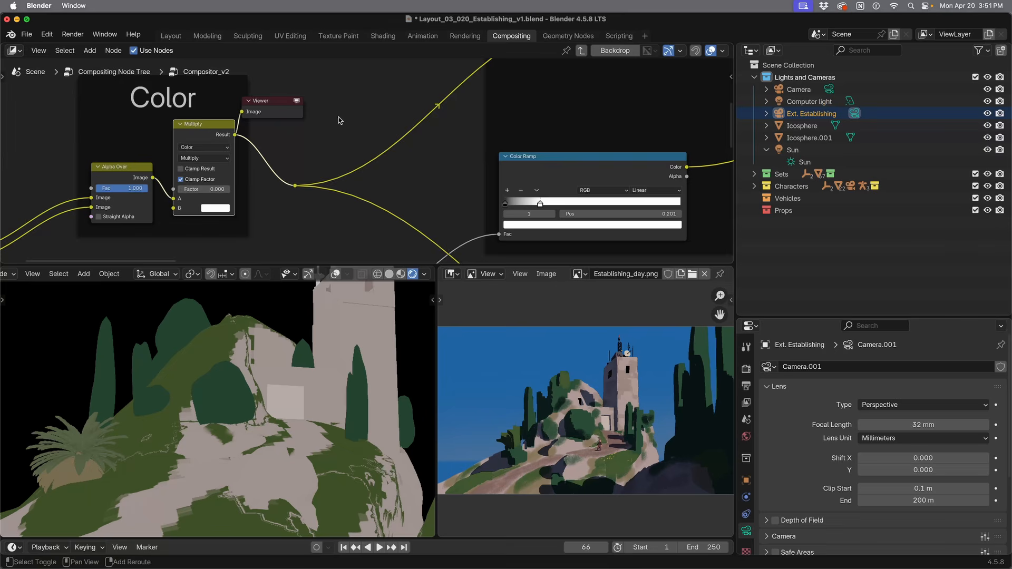
Step: Preview the Shadow frame's Multiply result through the Viewer node and brighten the Shadow Color
shift+middle_drag(338, 120, 97, 201)
shift+middle_drag(293, 141, 164, 204)
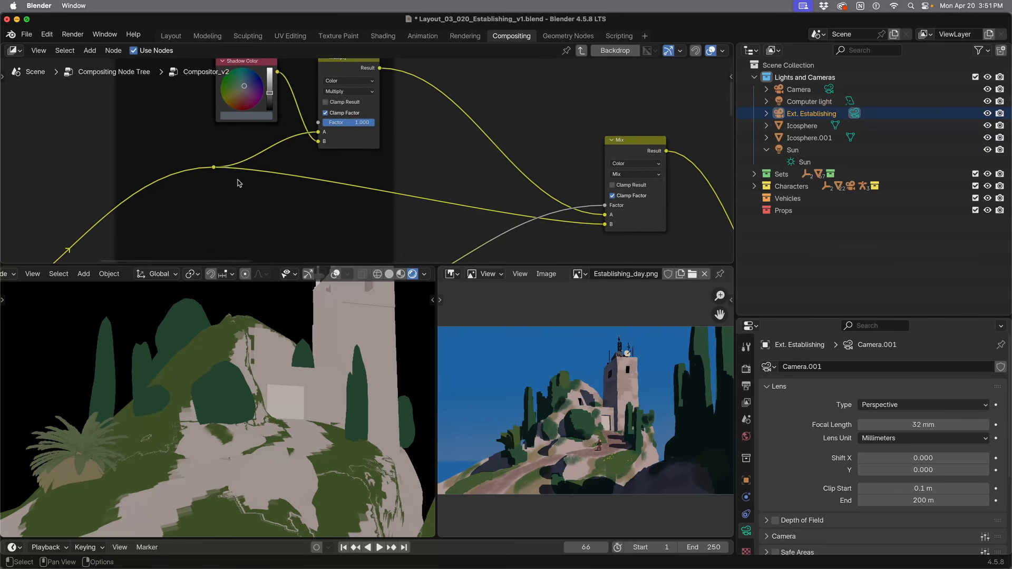
middle_drag(328, 146, 269, 159)
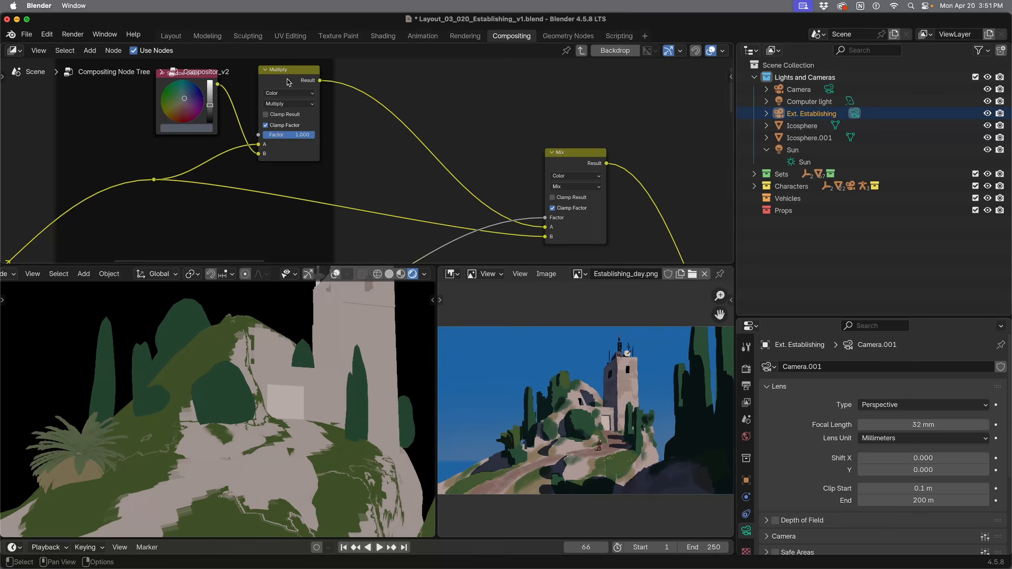
middle_drag(280, 171, 291, 191)
ctrl+shift+click(309, 94)
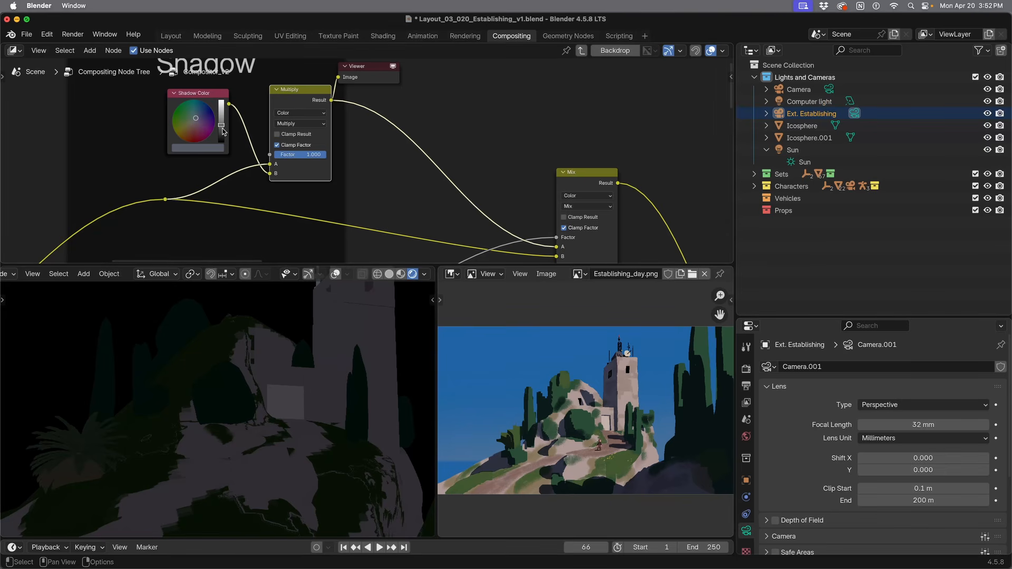
mouse_move(223, 132)
mouse_down()
mouse_move(222, 105)
mouse_move(220, 115)
mouse_up()
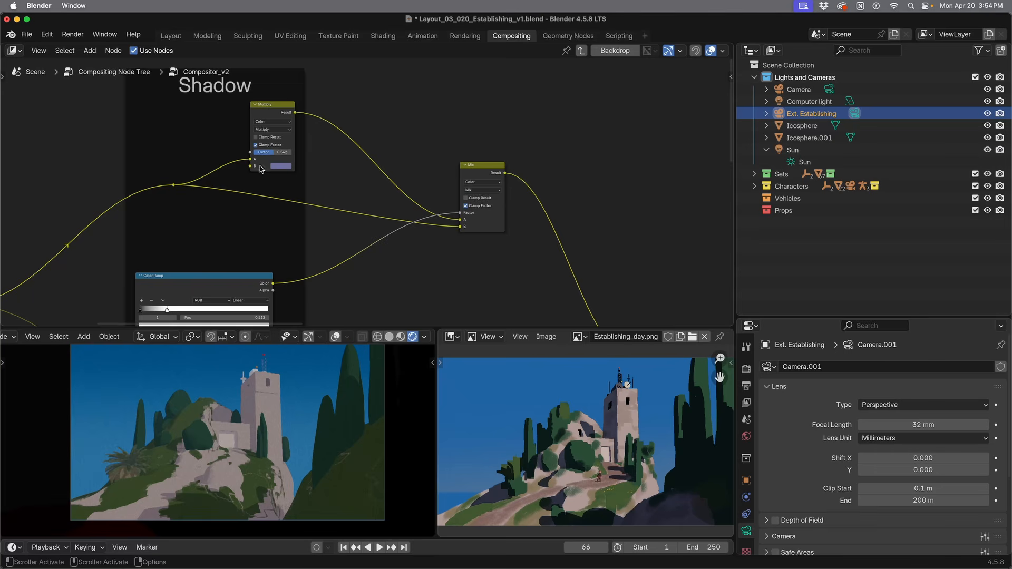
Step: Set the Shadow Multiply's Factor to 1.000 and raise its B color to a bluish purple with a value of 0.331
drag(281, 152, 305, 153)
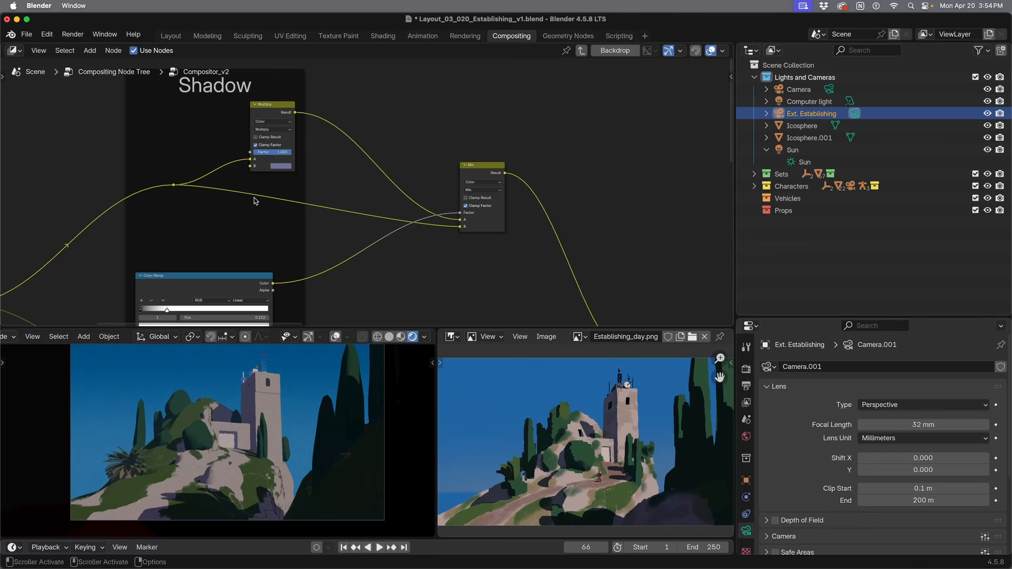
scroll(248, 206, up, 2)
middle_drag(212, 182, 291, 209)
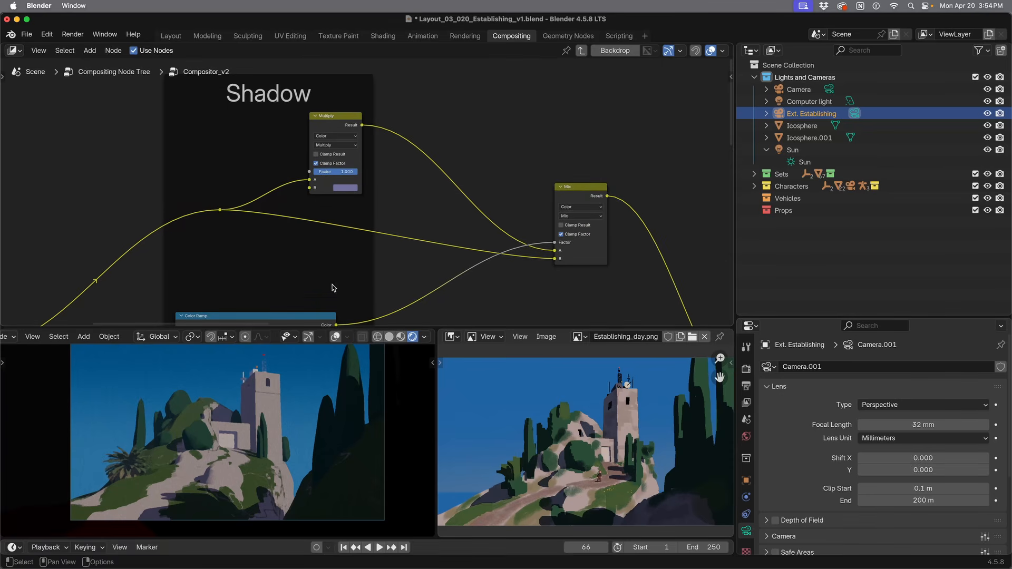
click(354, 187)
drag(402, 105, 402, 91)
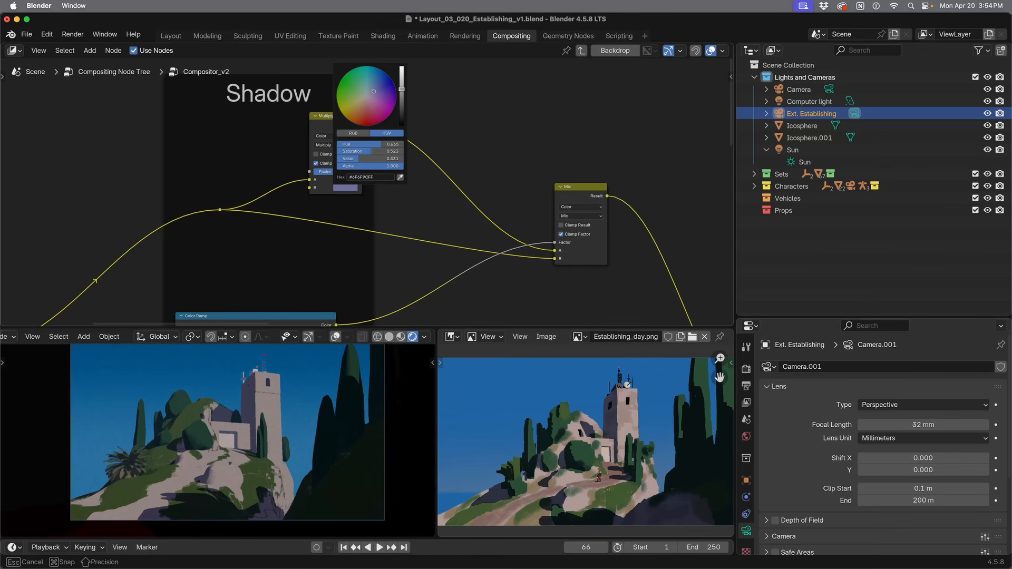
Step: Darken the Shadow Multiply's B color to a nearly neutral dark gray, checking the shadows up close and in the full shot
scroll(175, 430, up, 4)
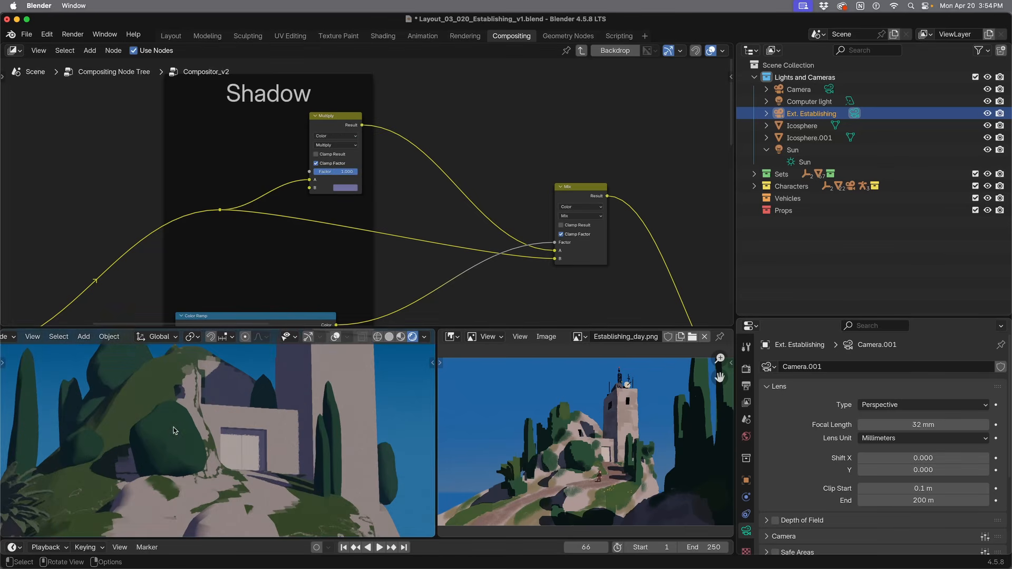
click(346, 182)
click(347, 189)
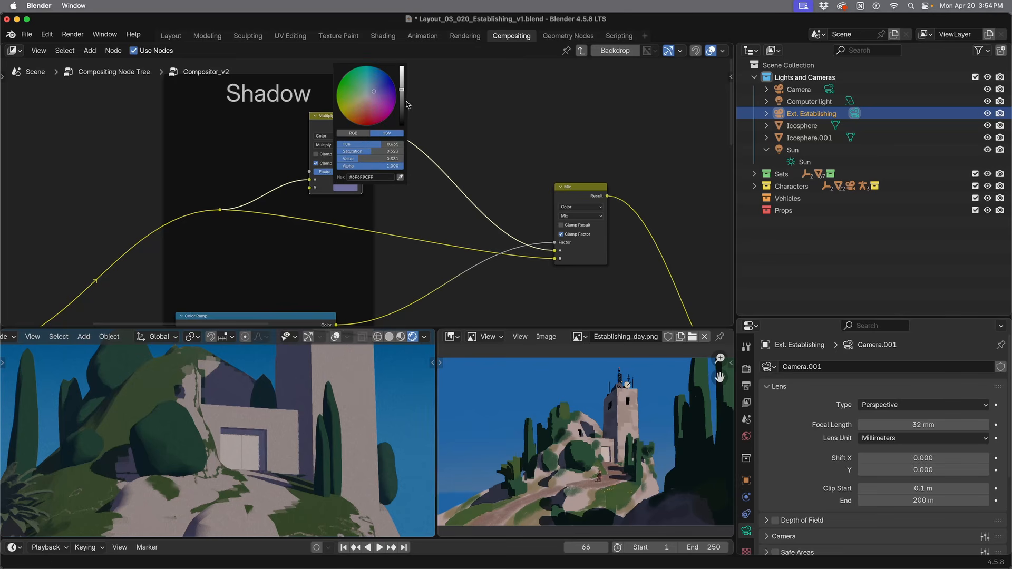
mouse_move(402, 108)
mouse_down()
mouse_move(401, 98)
mouse_move(369, 96)
mouse_move(402, 108)
mouse_up()
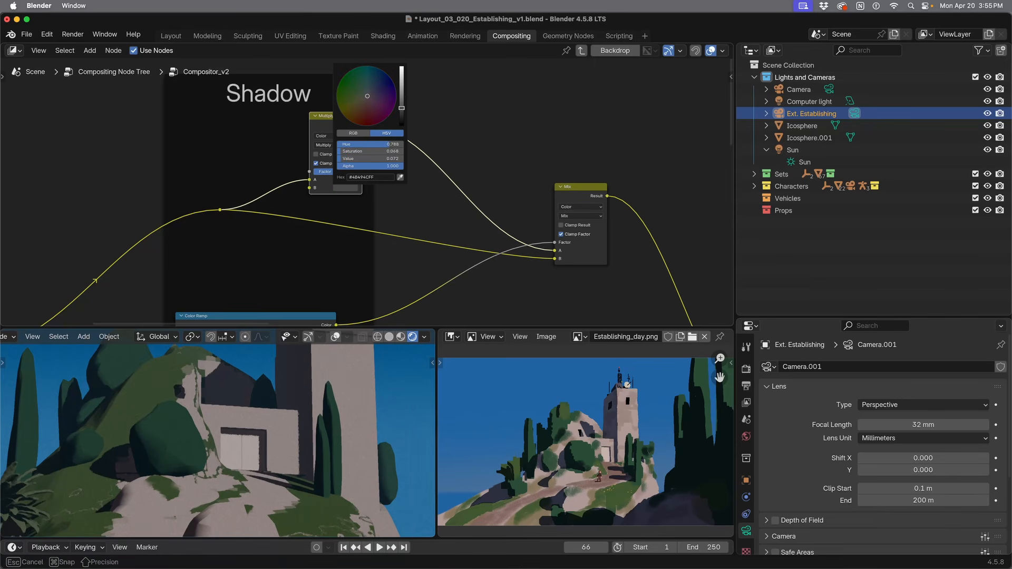
scroll(243, 422, down, 5)
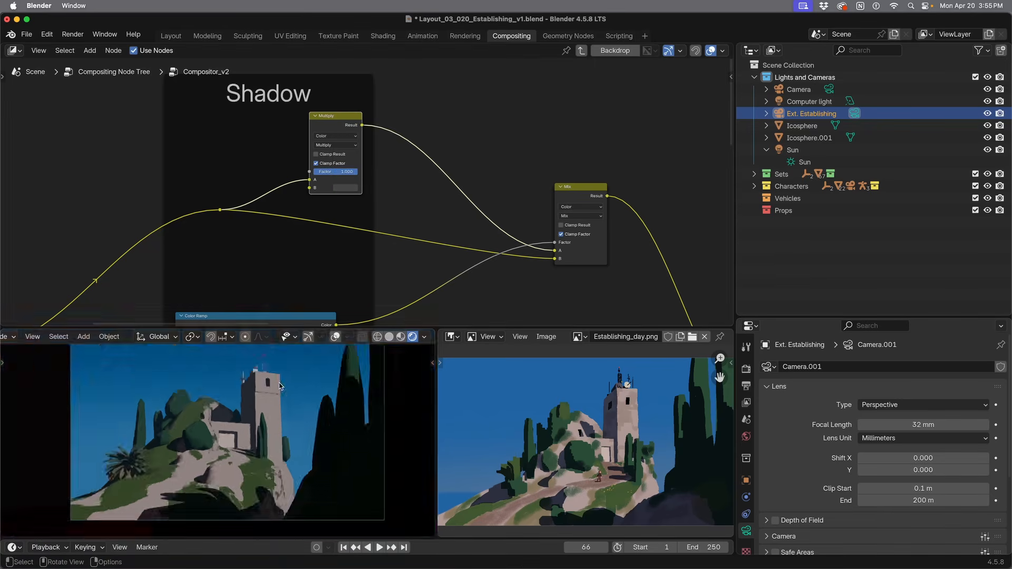
Step: Give the Shadow Multiply's B color a slight purple tint and brighten it a little, keeping the Factor at 1.000
click(346, 187)
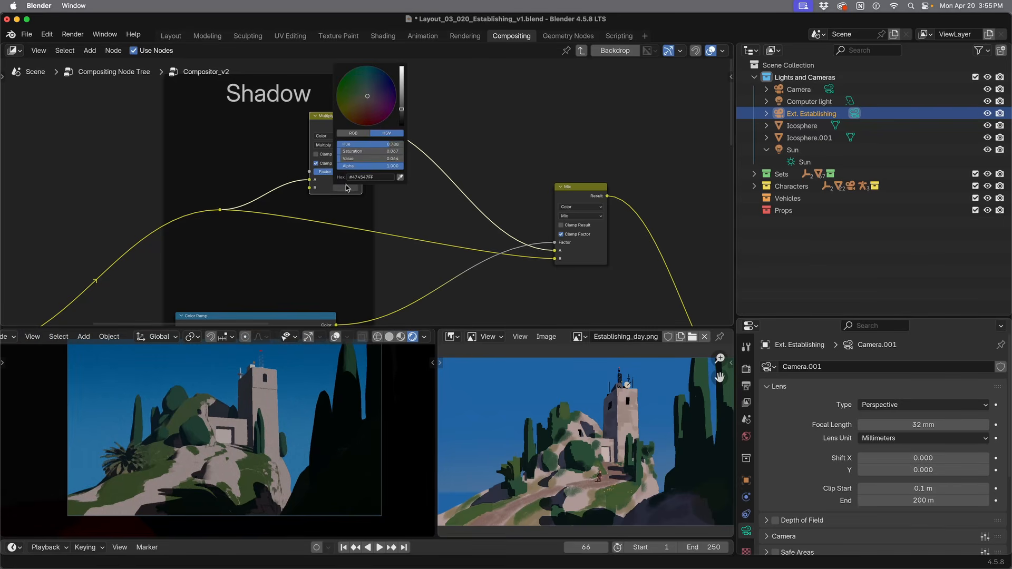
drag(368, 96, 402, 105)
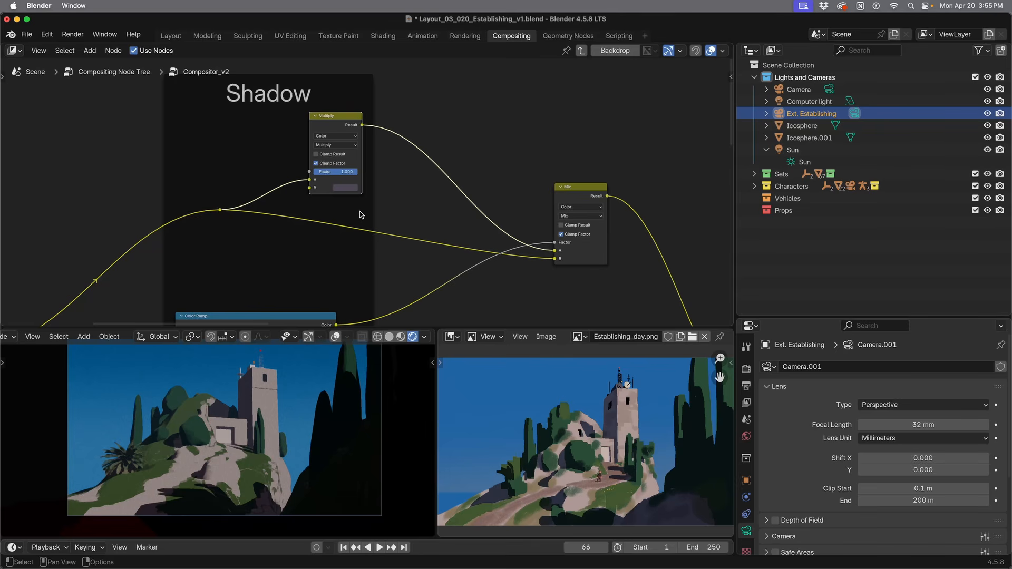
mouse_move(350, 174)
mouse_down()
mouse_move(304, 174)
mouse_move(352, 175)
mouse_up()
Step: Examine the Screen Light frame, then select the Computer light and frame it in the viewport with the computer scene around it
scroll(344, 256, down, 2)
middle_drag(343, 255, 412, 221)
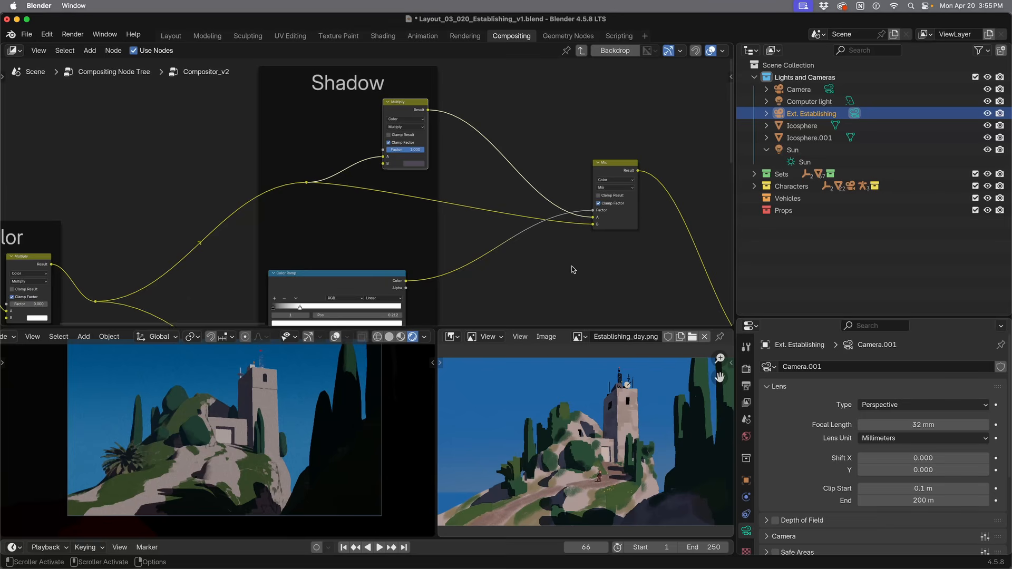
middle_drag(573, 269, 315, 185)
scroll(428, 253, down, 2)
shift+middle_drag(273, 253, 465, 131)
middle_drag(472, 259, 515, 203)
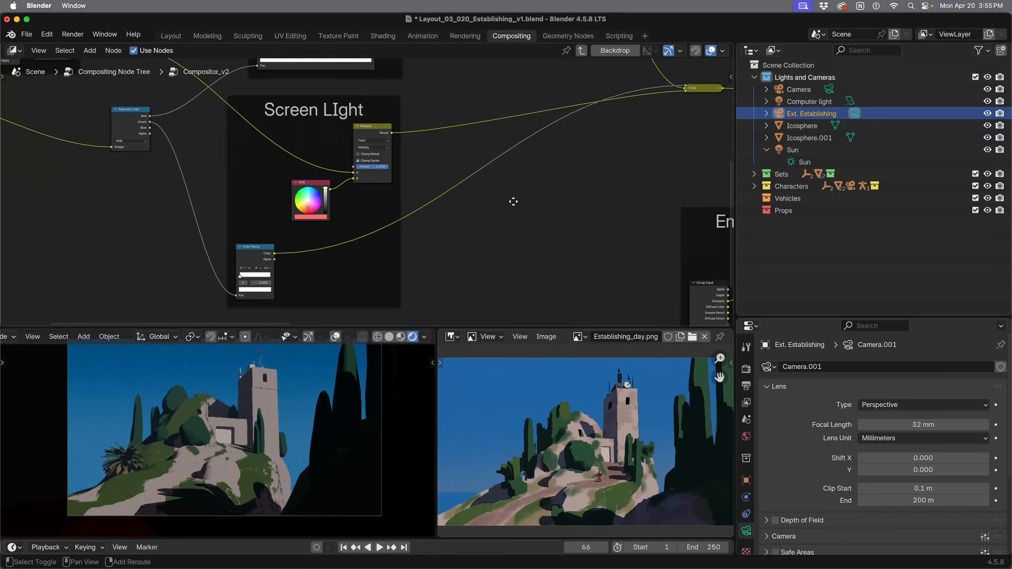
click(810, 103)
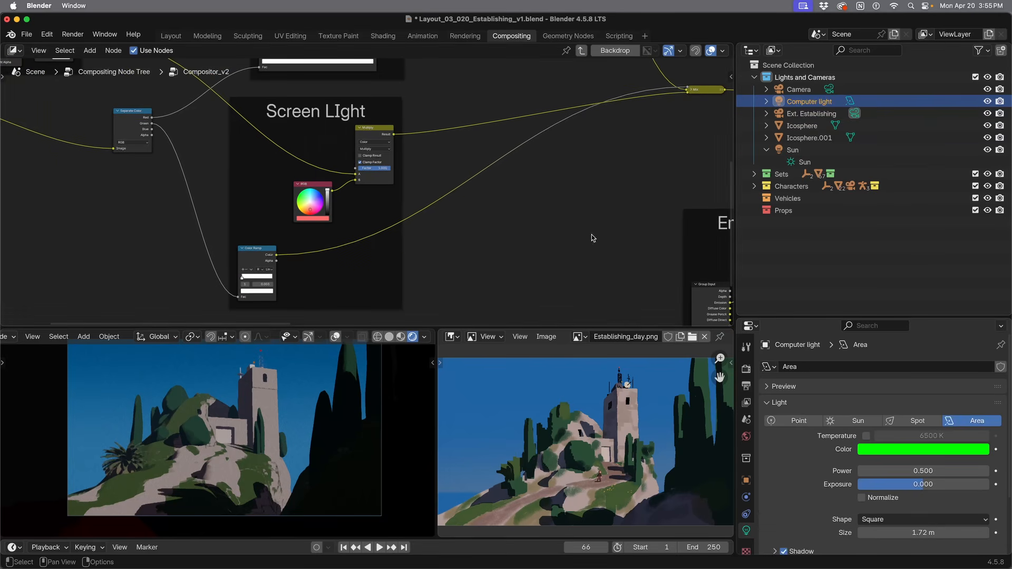
key(KP_Decimal)
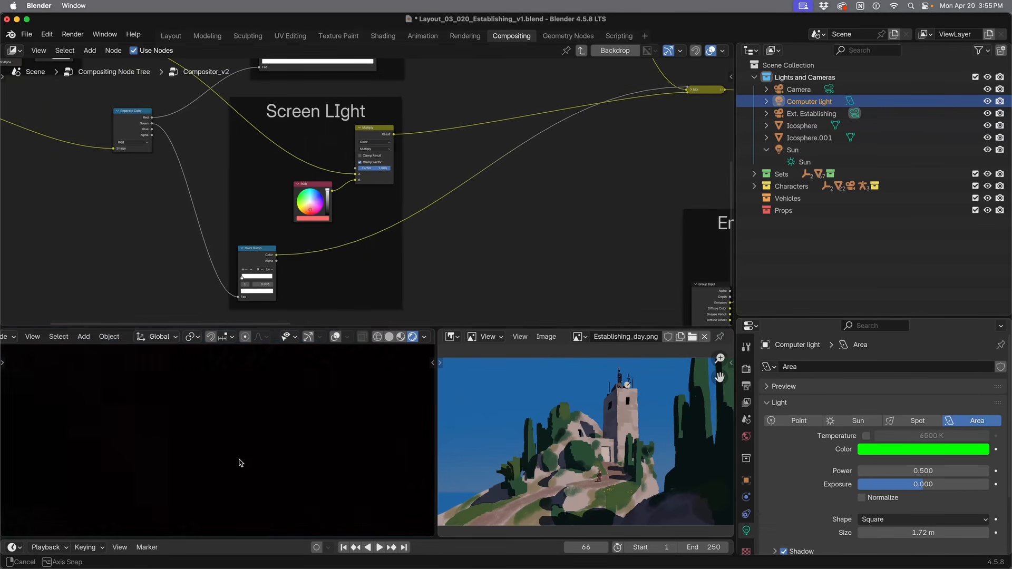
scroll(206, 474, down, 5)
middle_drag(295, 459, 251, 454)
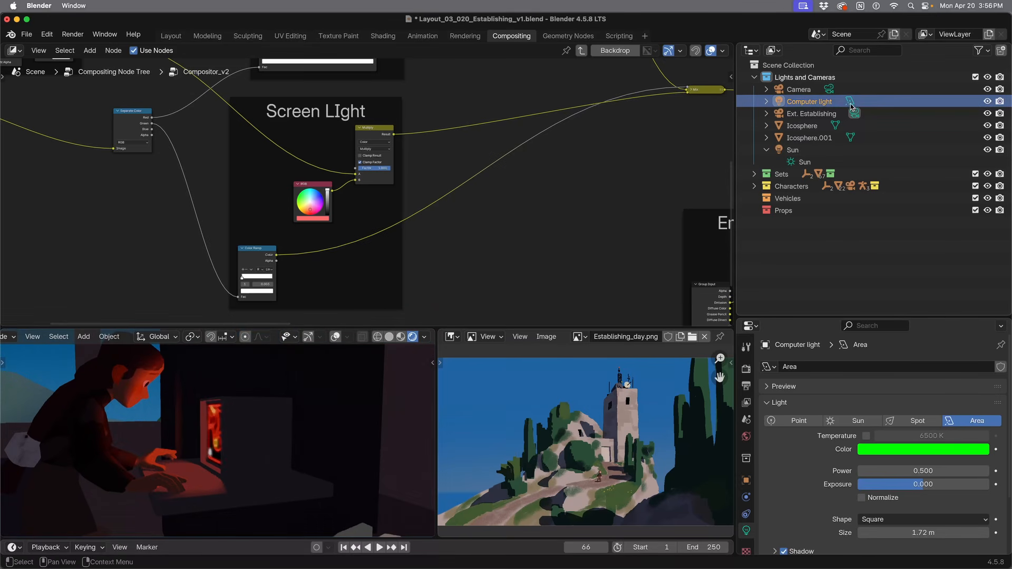
Step: Make Camera the active scene camera and enlarge the viewport to inspect the screen light mask on the character up close
click(799, 90)
key(ctrl+KP_0)
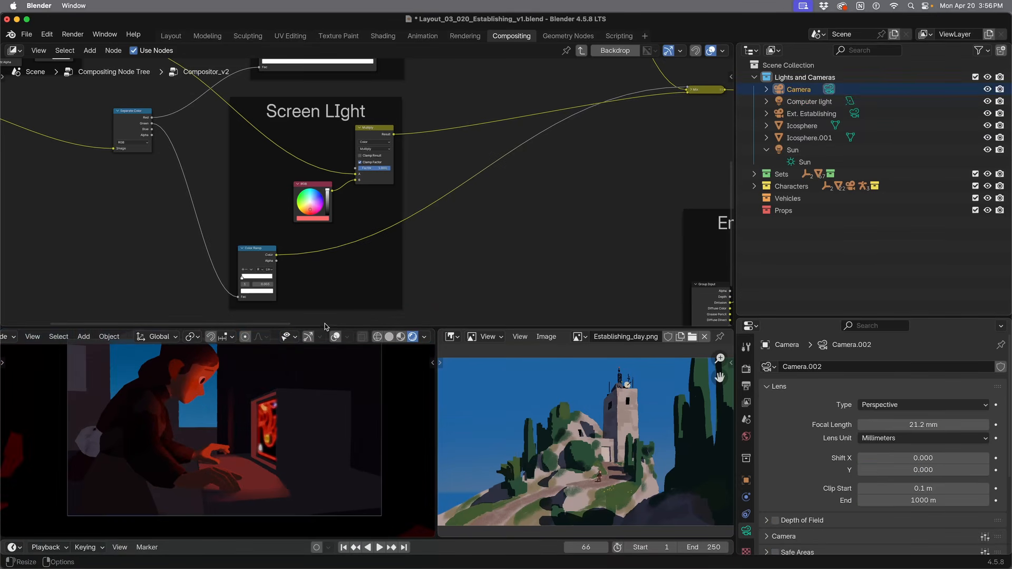
drag(325, 327, 370, 206)
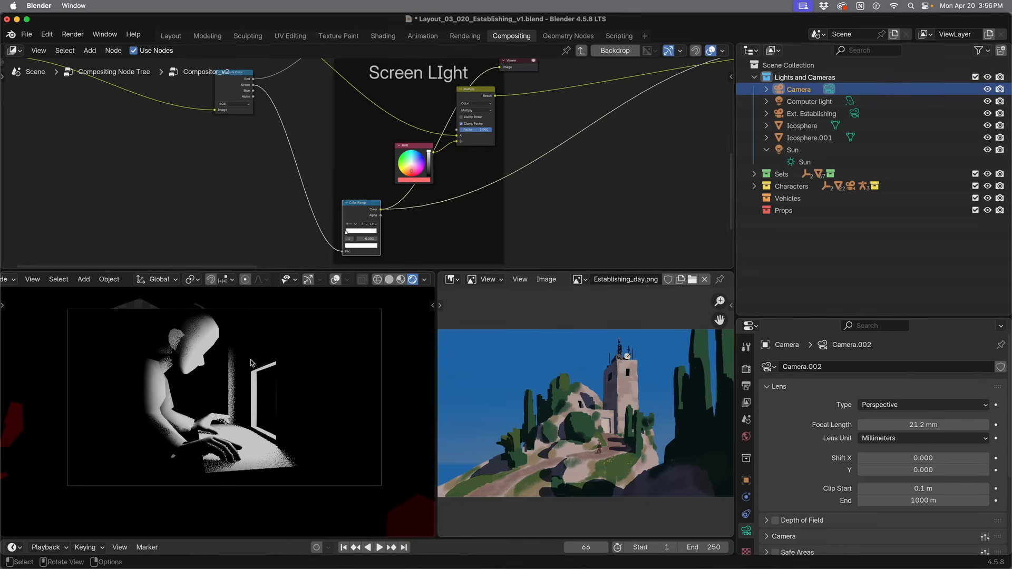
scroll(242, 369, up, 4)
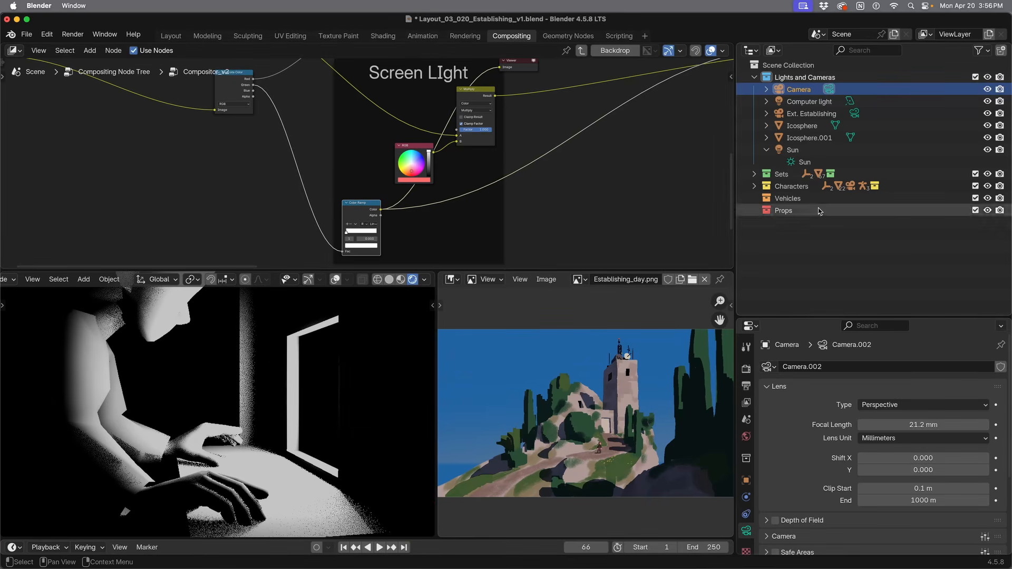
Step: Select the Computer light, try a different Power value, and undo the change
click(815, 101)
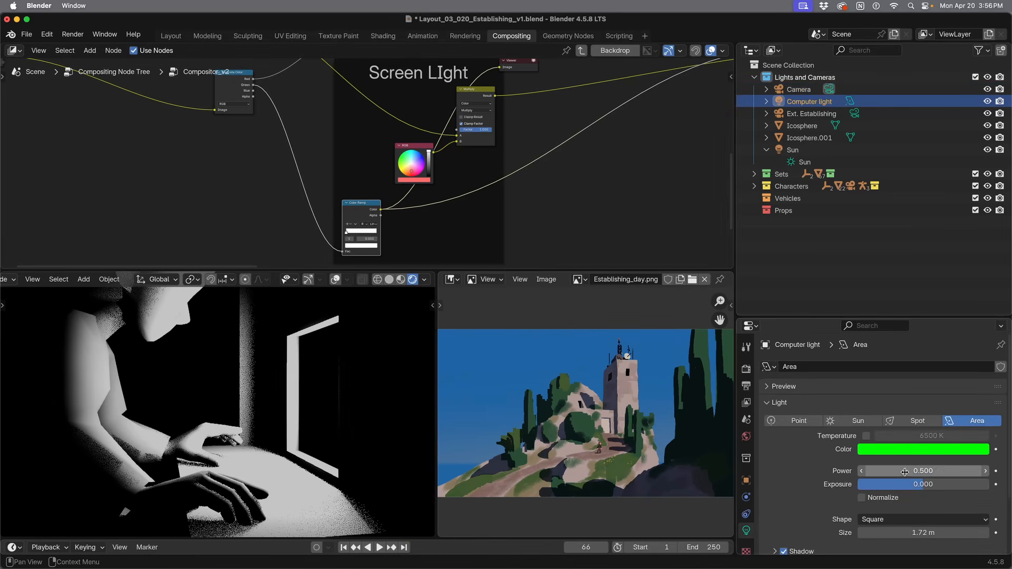
drag(891, 471, 921, 528)
key(super+z)
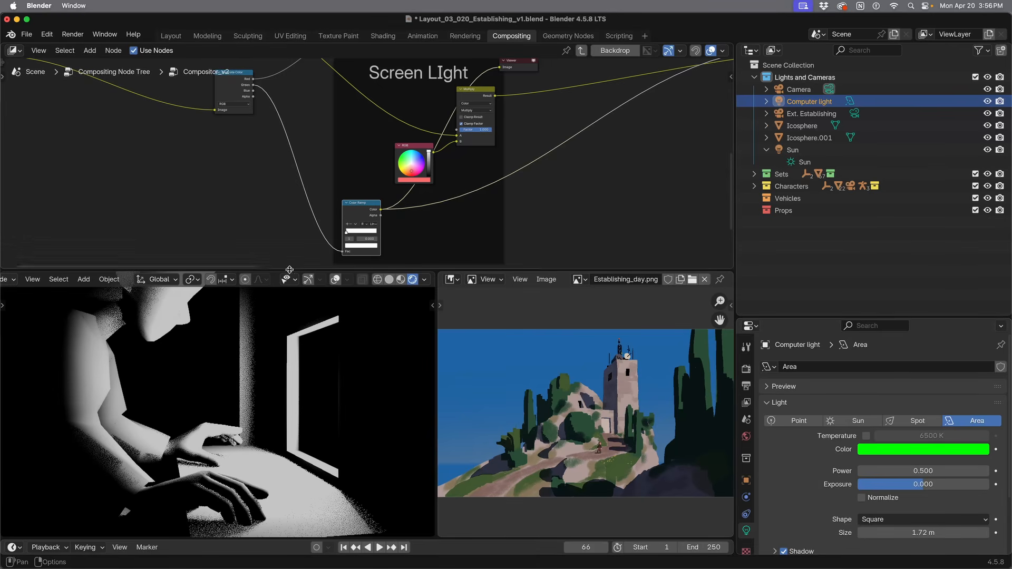
Step: Preview the Screen Light Multiply result, then widen the Screen Light Color Ramp node and give the node editor more height
ctrl+shift+click(480, 90)
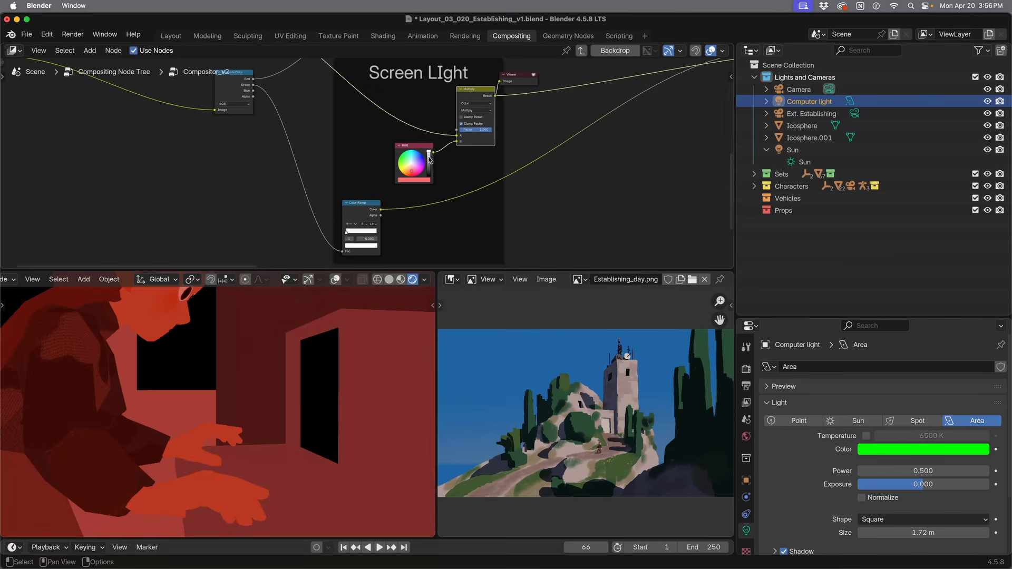
key(Home)
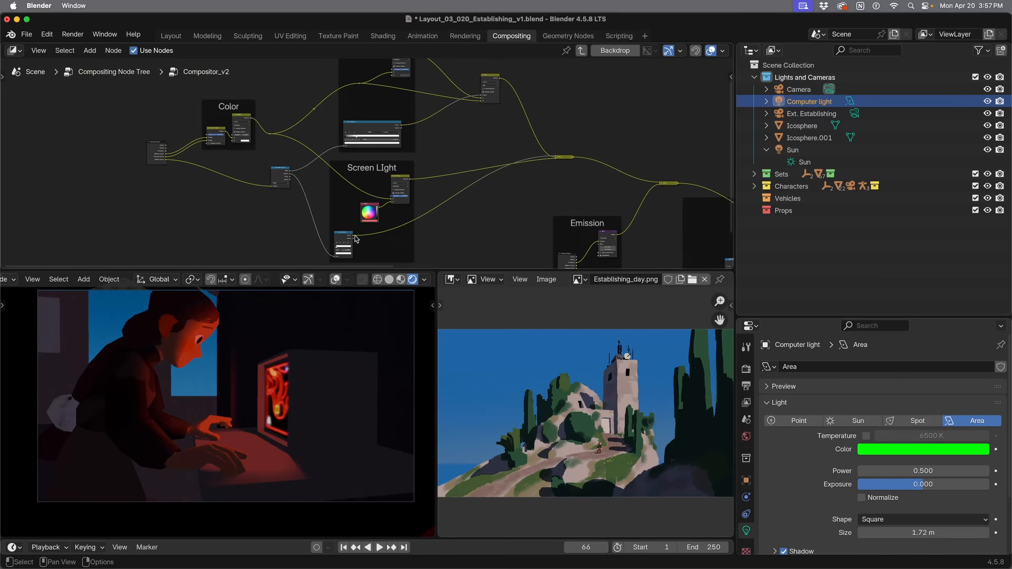
drag(353, 232, 490, 174)
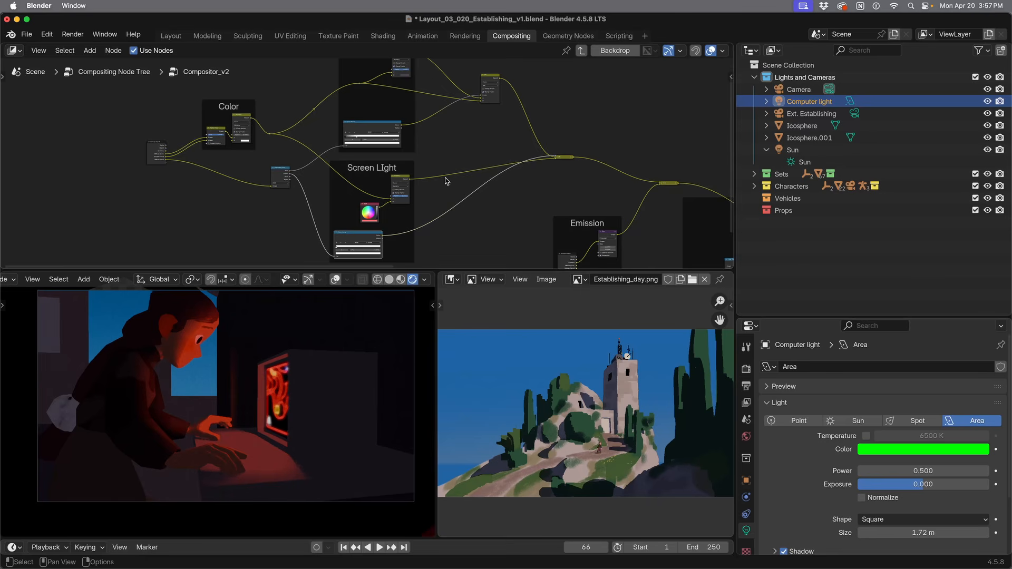
drag(429, 271, 430, 398)
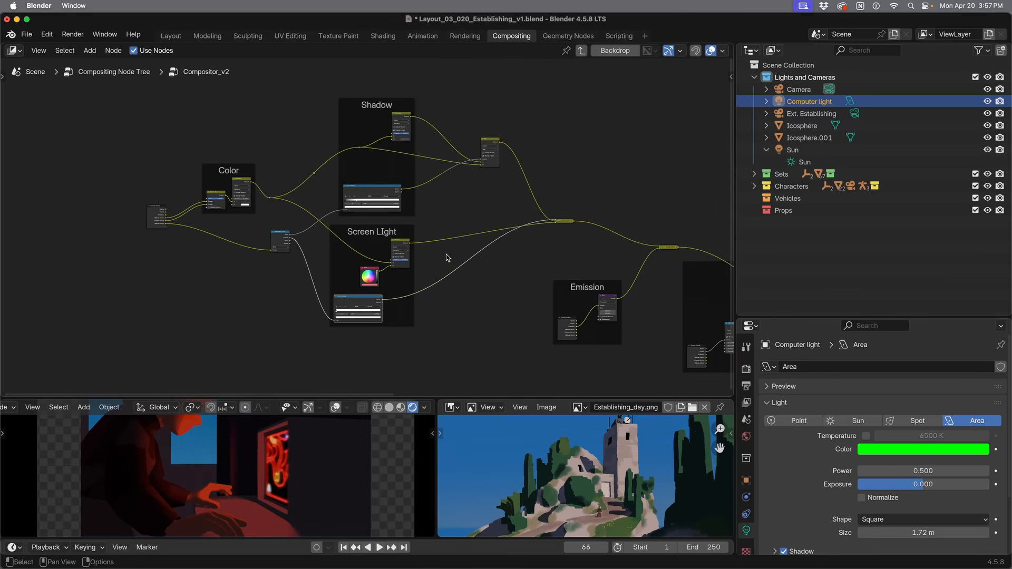
Step: Try darkening the RGB color in the Screen Light frame, then undo the change
scroll(464, 248, up, 3)
scroll(428, 235, up, 2)
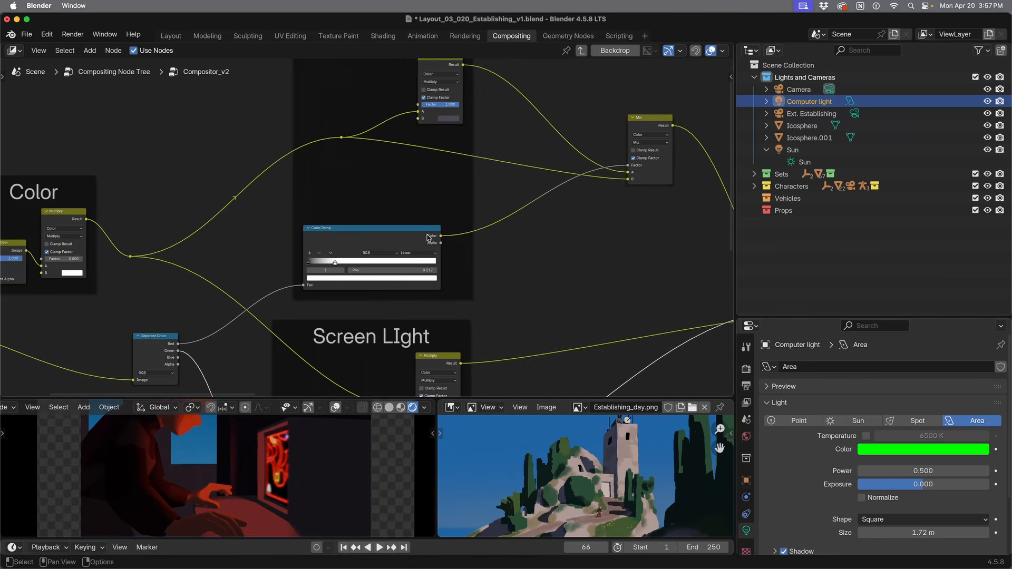
scroll(428, 234, down, 1)
middle_drag(448, 306, 449, 232)
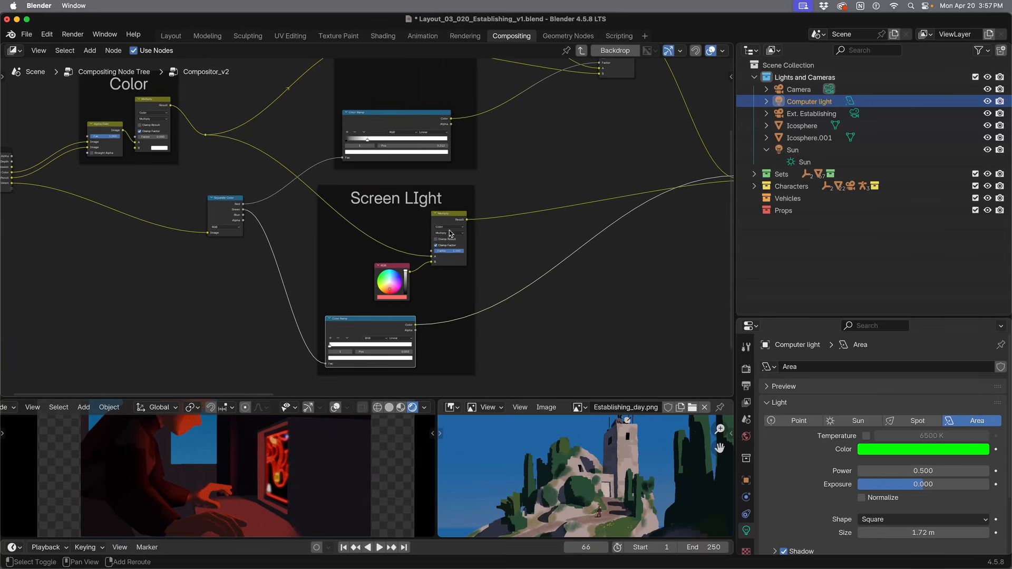
drag(405, 278, 406, 282)
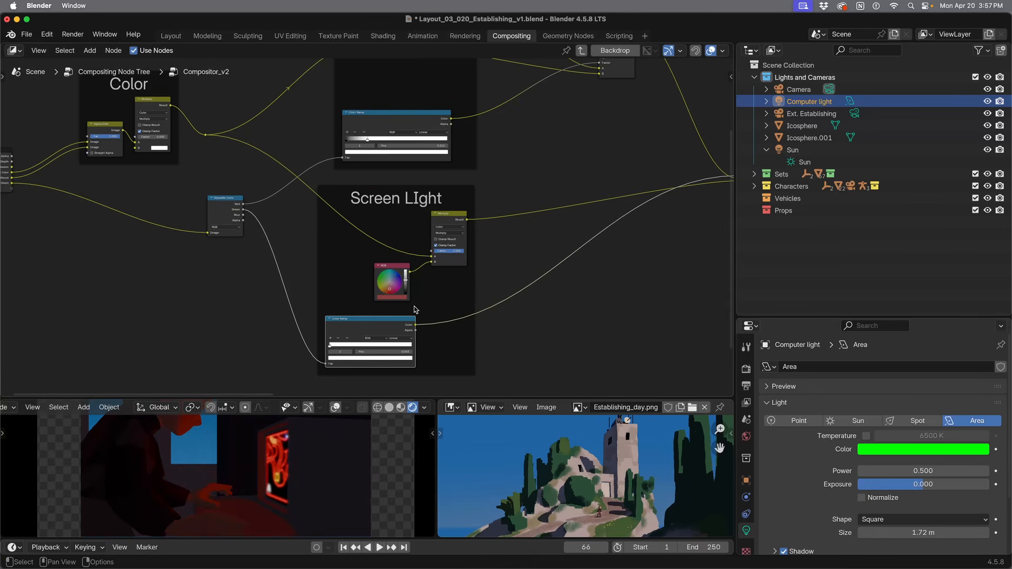
key(super+z)
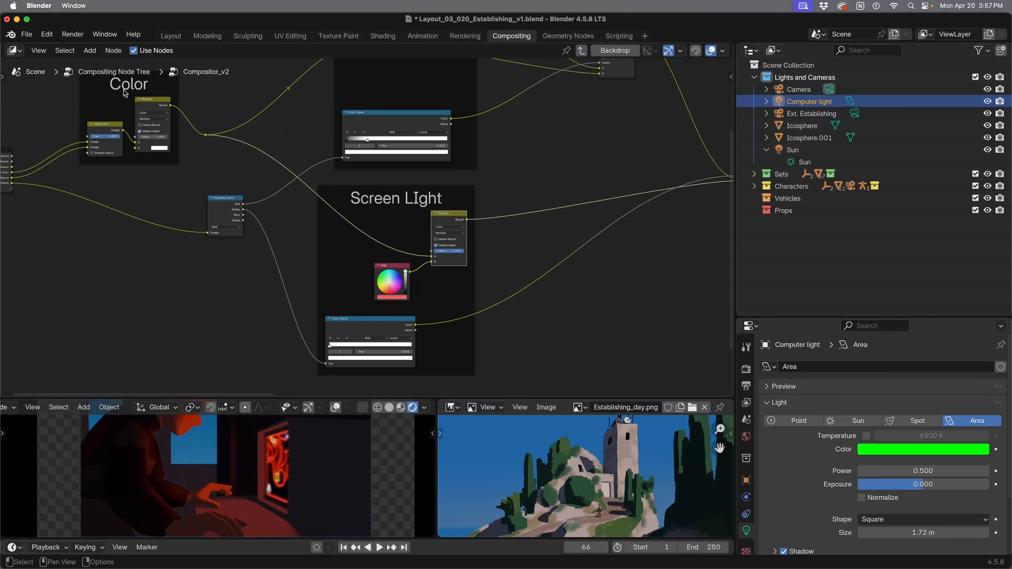
Step: Try lowering the Factor of the Screen Light Multiply node, then cancel the change
click(151, 103)
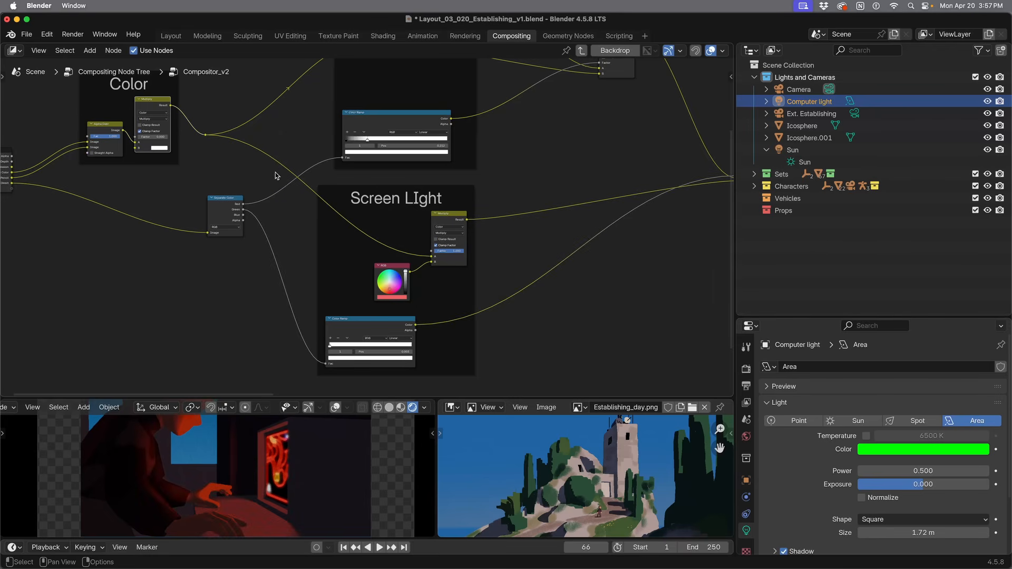
click(455, 215)
scroll(449, 265, up, 5)
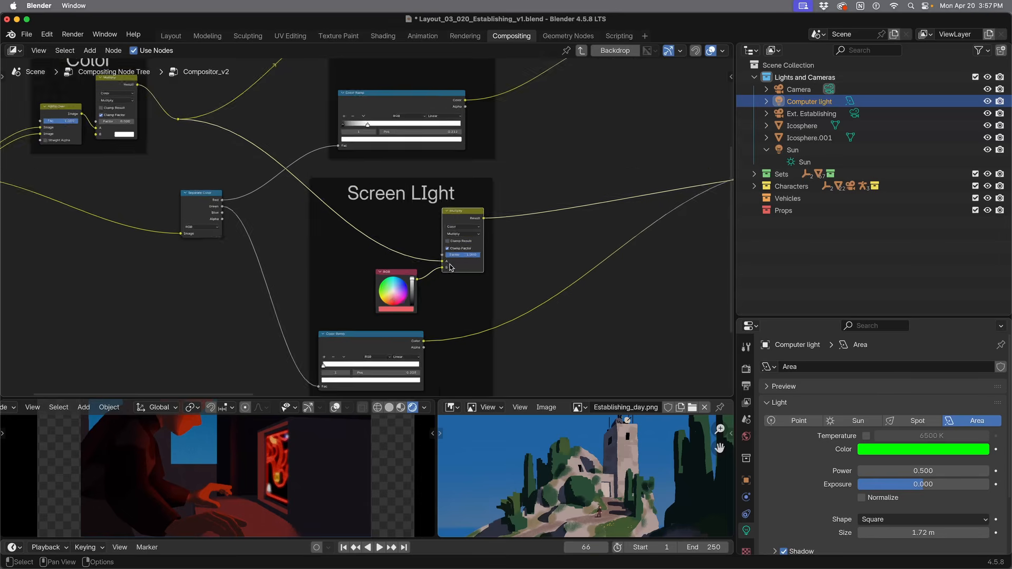
middle_drag(460, 276, 393, 267)
scroll(396, 268, up, 2)
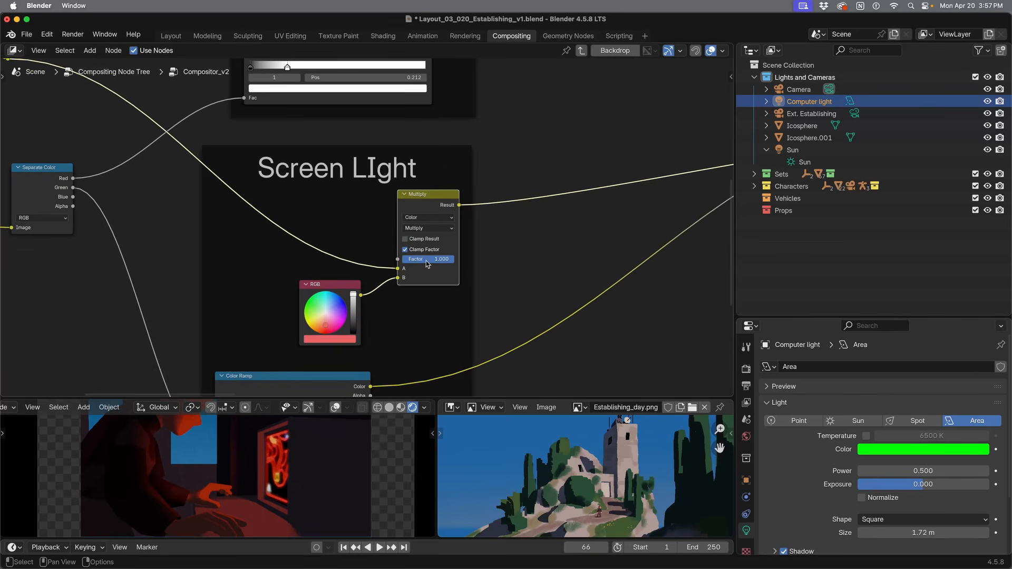
drag(427, 264, 363, 264)
key(Escape)
Step: Enlarge the viewport and expand the collapsed Mix node that joins the shadow and screen light results
scroll(251, 504, down, 4)
scroll(251, 504, up, 3)
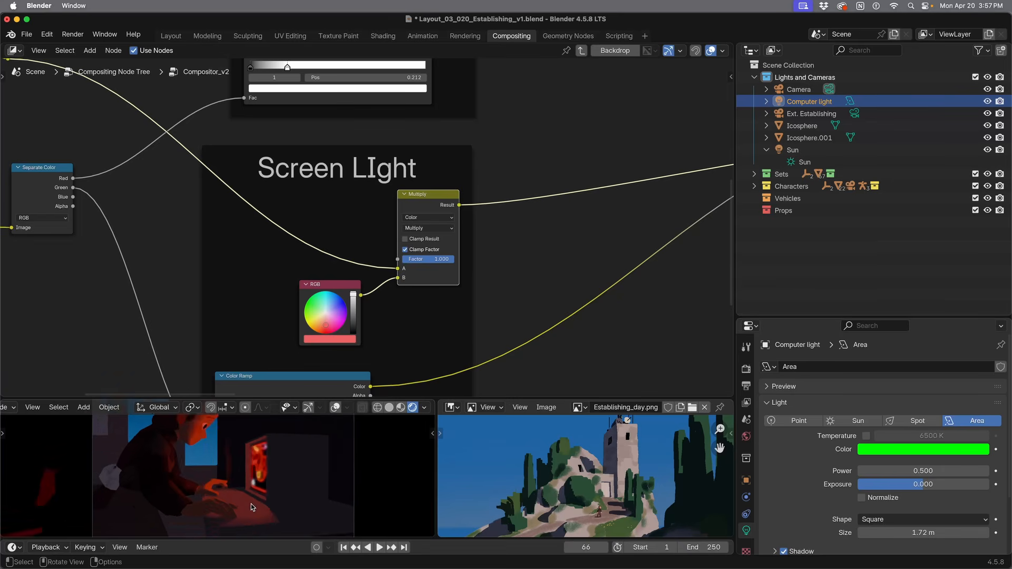
scroll(251, 504, up, 1)
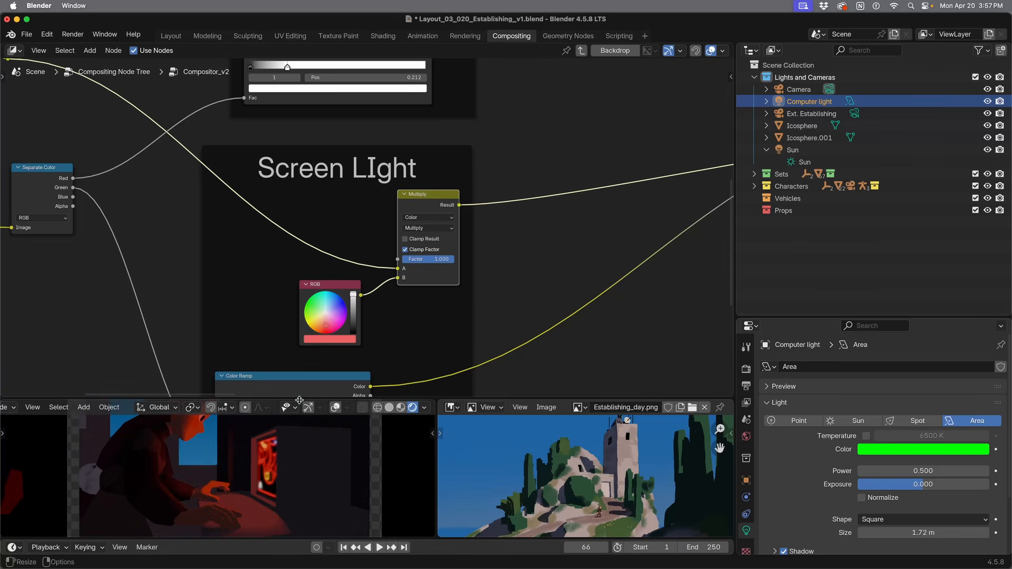
drag(299, 400, 299, 293)
scroll(447, 244, down, 3)
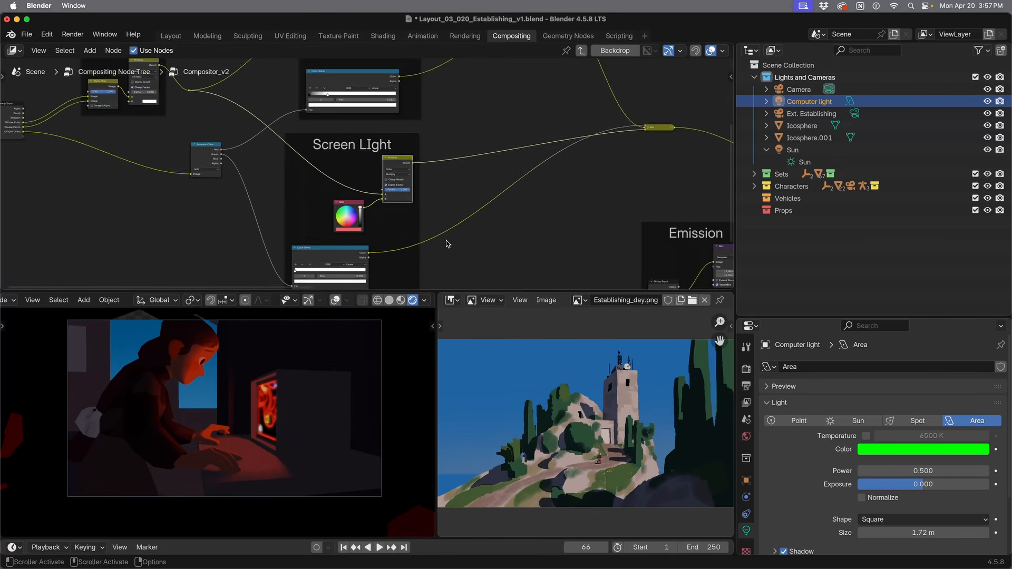
middle_drag(470, 242, 375, 181)
scroll(297, 213, up, 1)
scroll(288, 225, up, 8)
click(316, 162)
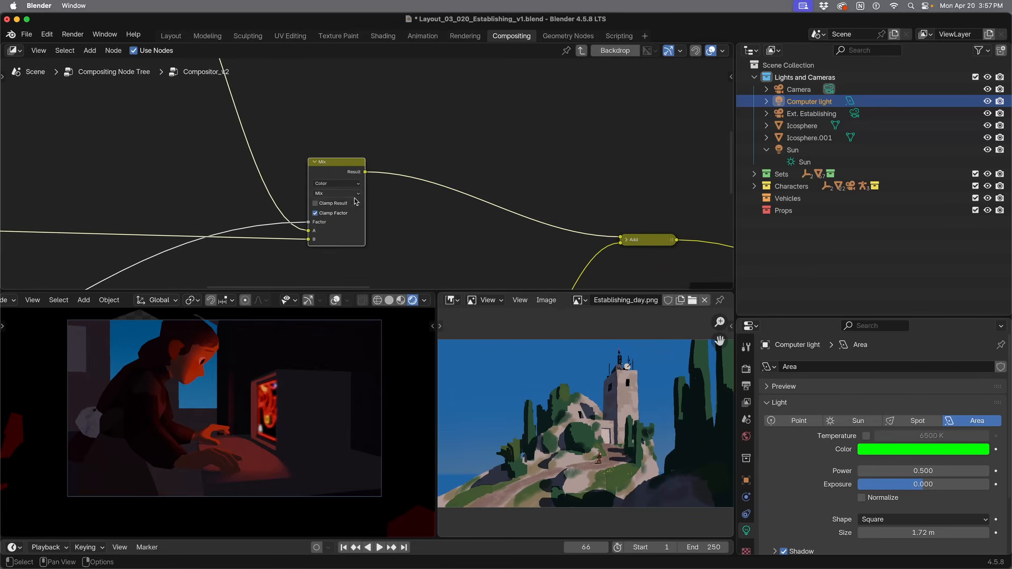
Step: Examine how the Color, Shadow and Screen Light frames feed into the expanded Mix node
scroll(301, 244, down, 8)
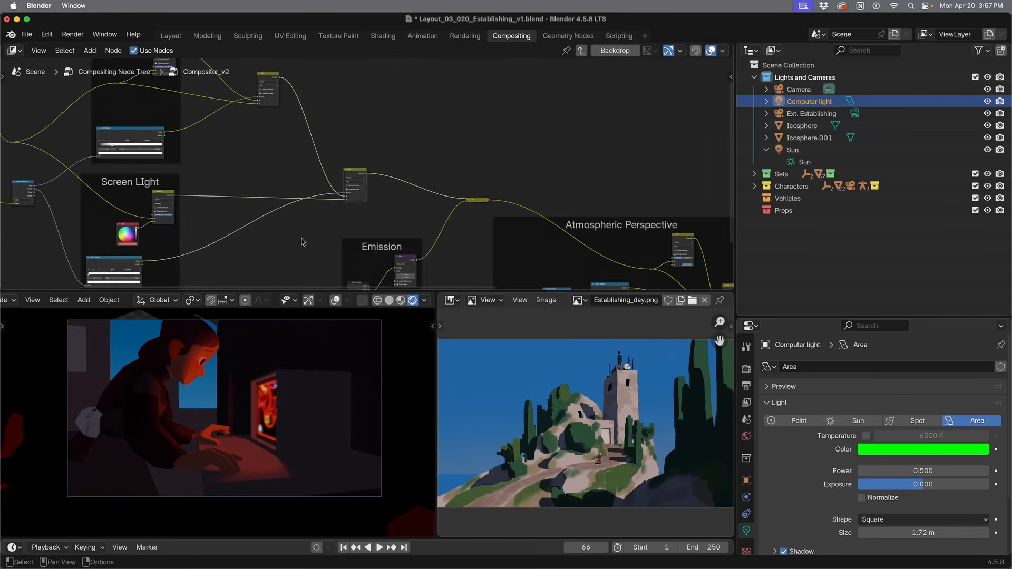
shift+middle_drag(300, 240, 355, 251)
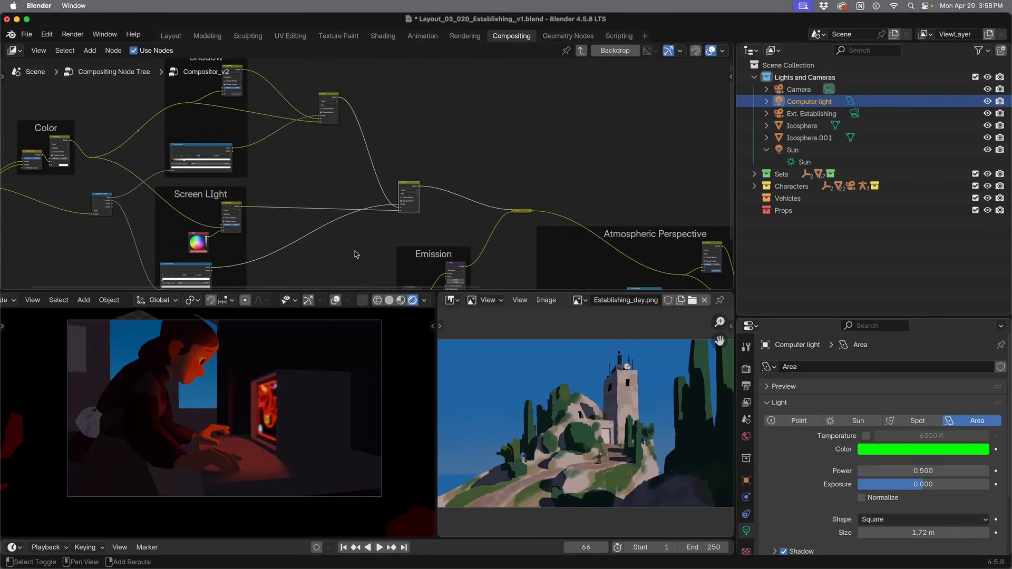
scroll(421, 218, up, 2)
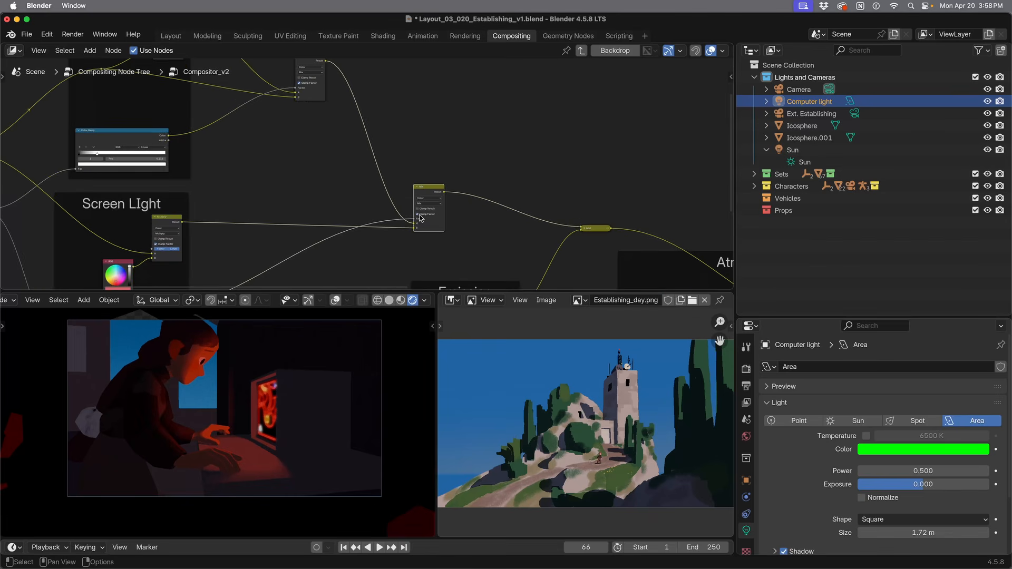
scroll(279, 195, down, 4)
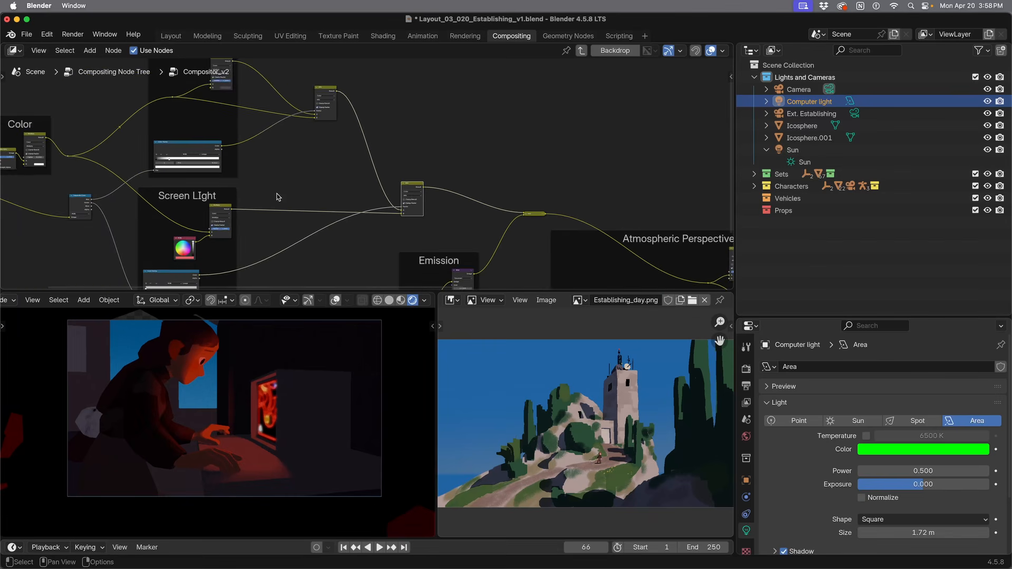
scroll(278, 195, left, 3)
scroll(264, 137, up, 2)
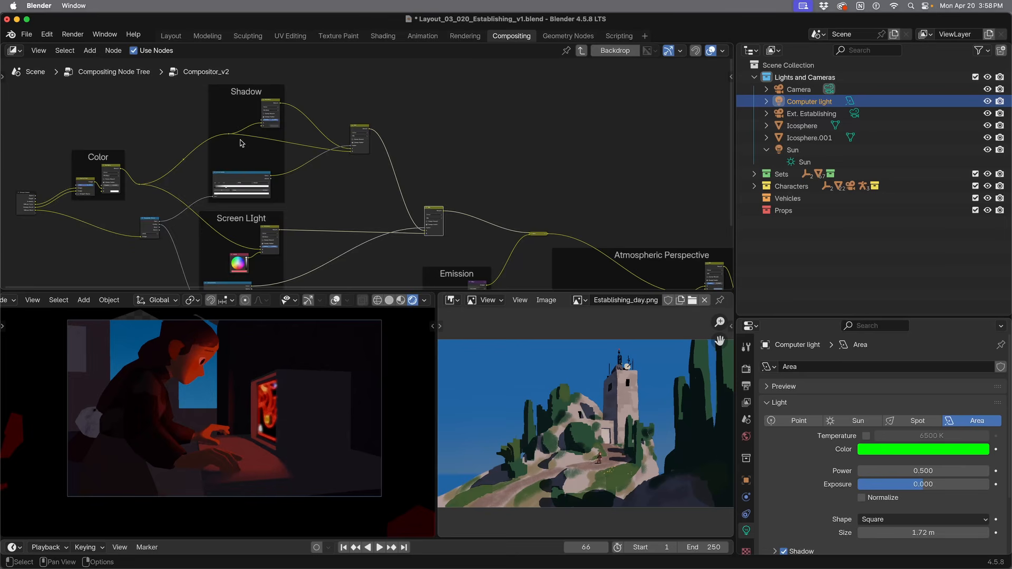
scroll(472, 232, up, 5)
shift+middle_drag(472, 233, 334, 158)
scroll(403, 177, up, 3)
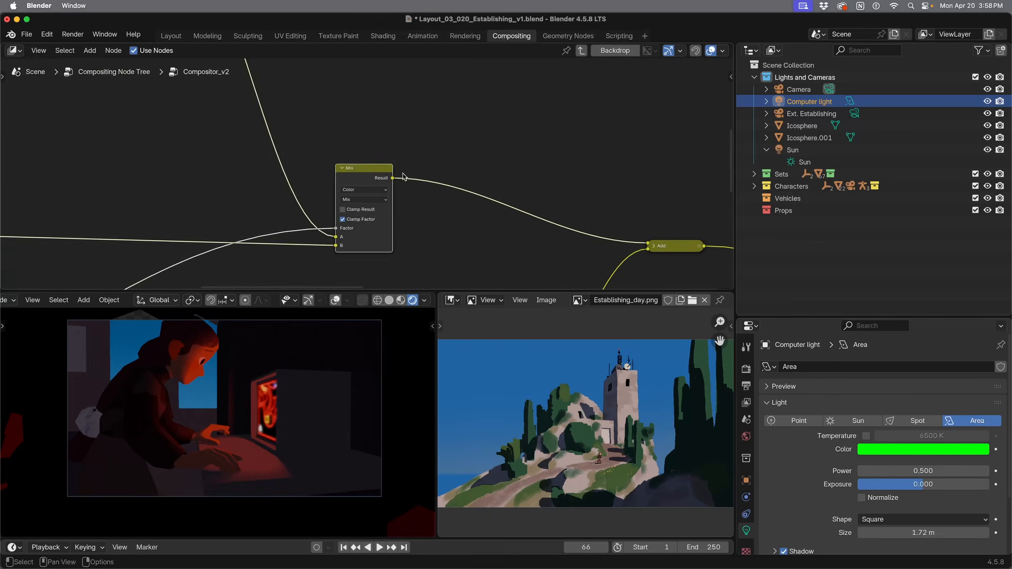
Step: Move the expanded Mix node up and away from the Add node, then preview its result through the Viewer
drag(372, 167, 358, 126)
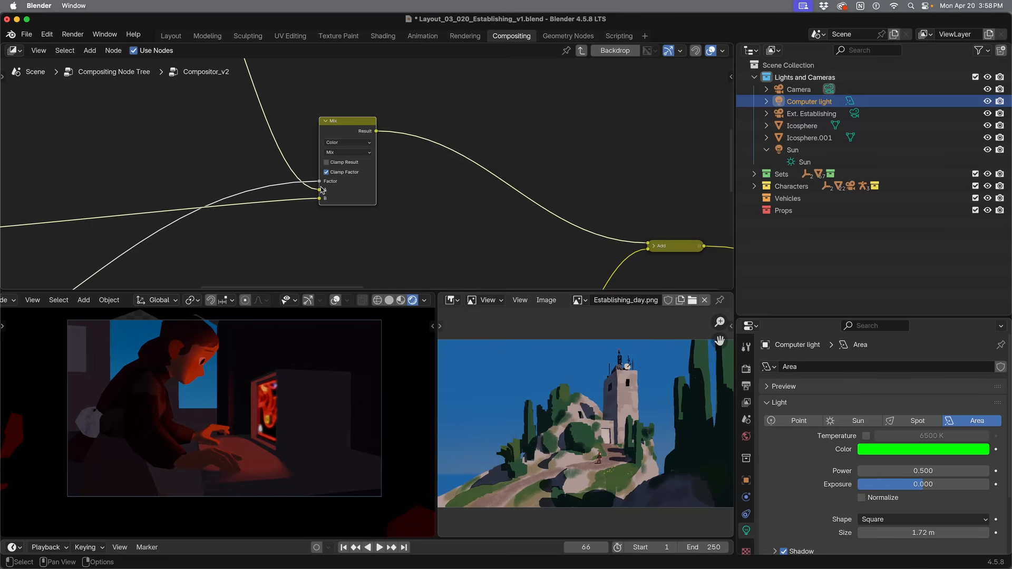
scroll(310, 203, down, 2)
shift+middle_drag(298, 177, 314, 199)
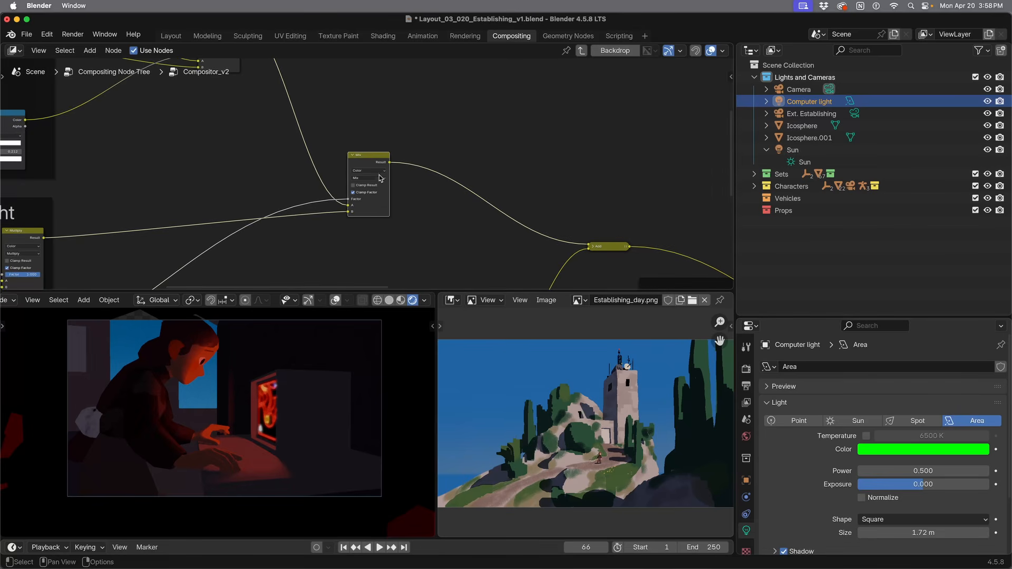
ctrl+shift+click(379, 155)
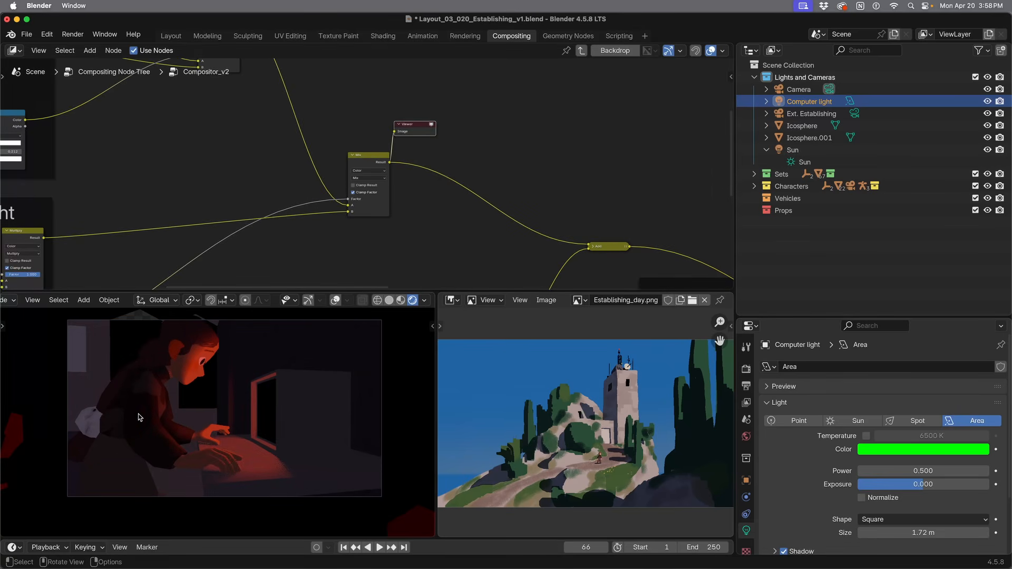
Step: Preview the shadow Mix node's result alone, in the computer shot and on the hilltop exterior
scroll(290, 174, down, 3)
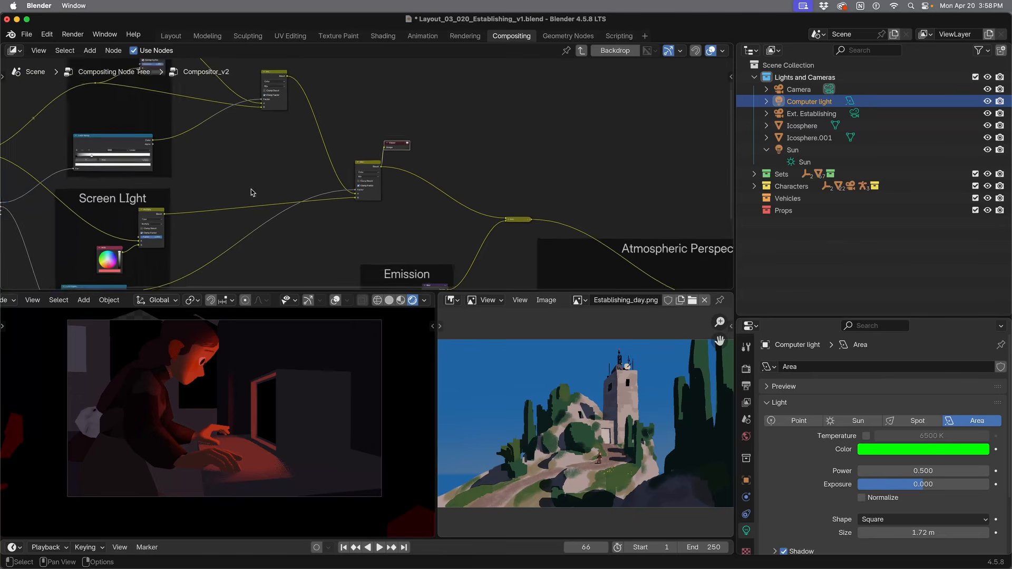
ctrl+shift+click(285, 87)
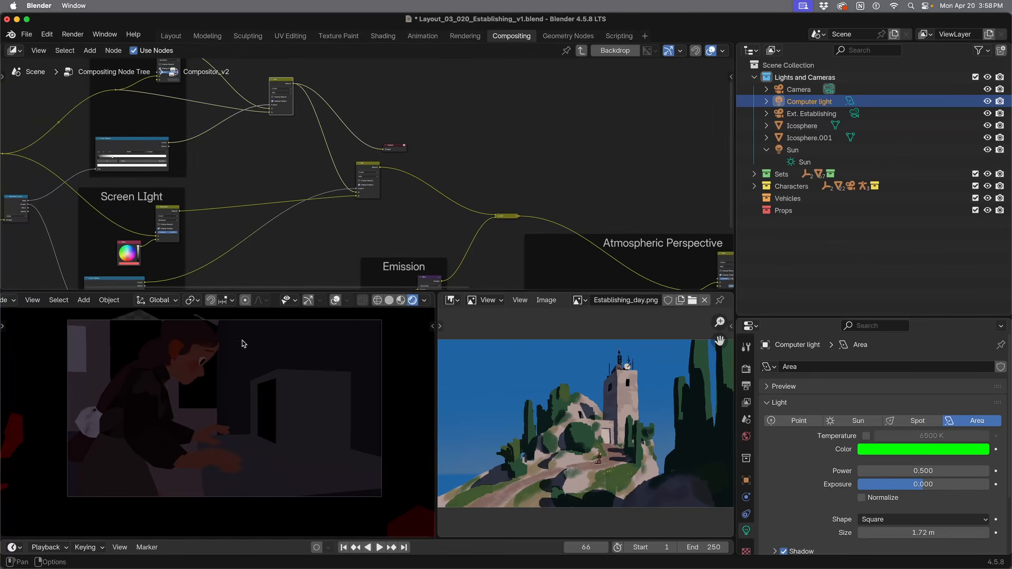
middle_drag(243, 405, 332, 401)
scroll(257, 414, down, 6)
scroll(310, 451, up, 6)
middle_drag(251, 246, 293, 236)
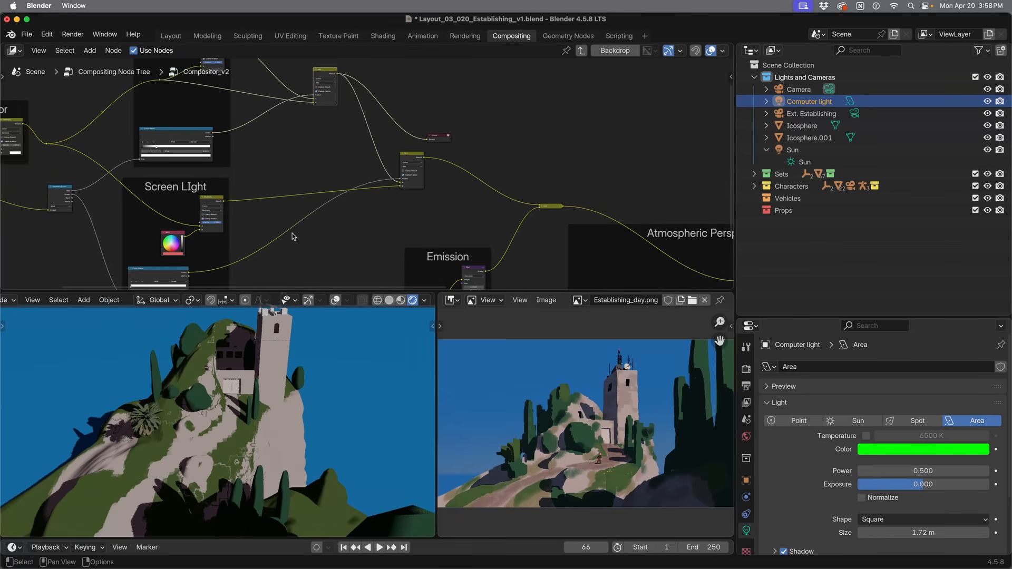
Step: Preview the Screen Light Multiply result on the exterior set, then return to the camera view
ctrl+shift+click(216, 199)
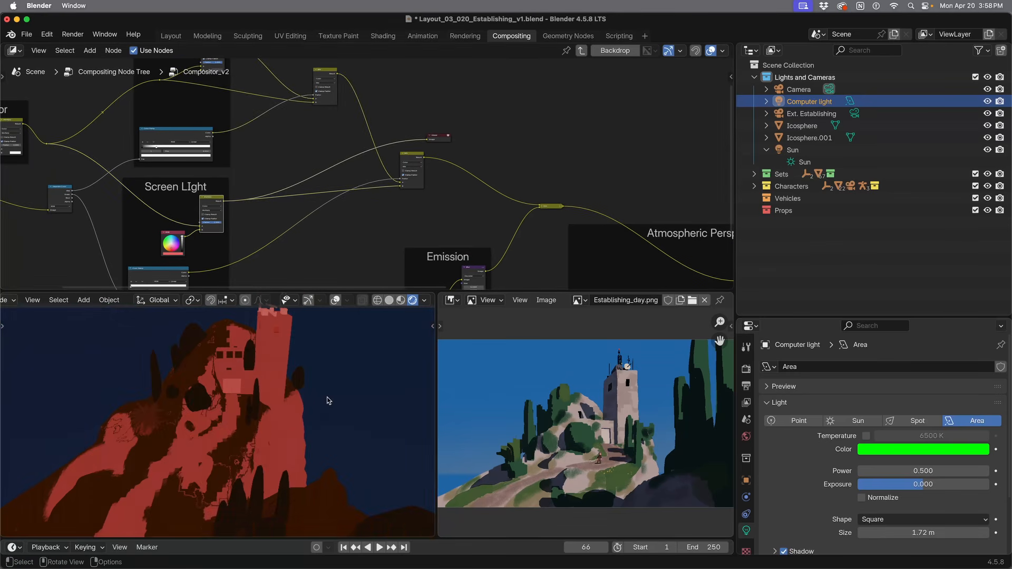
scroll(328, 398, up, 5)
middle_drag(340, 390, 240, 417)
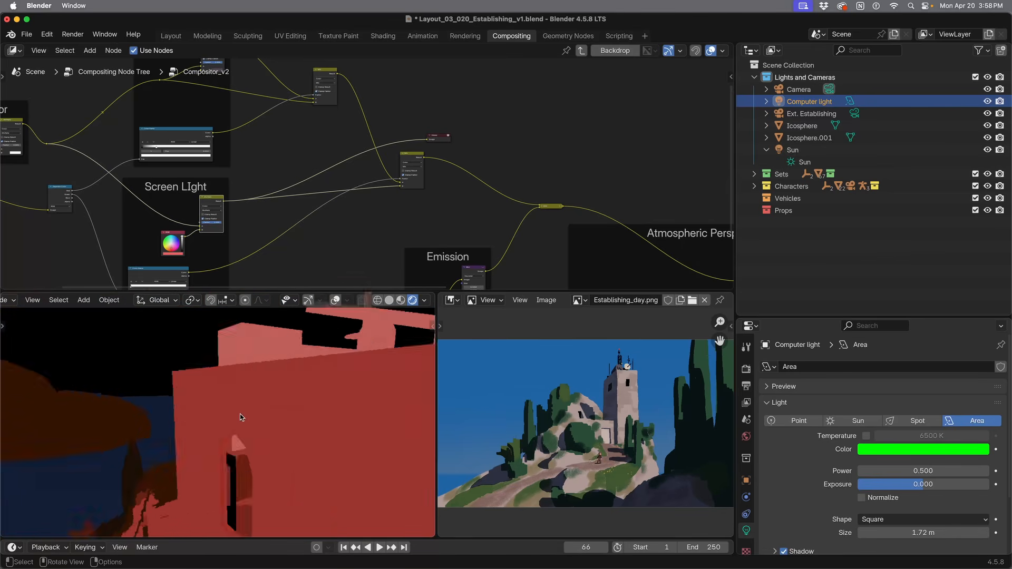
key(KP_0)
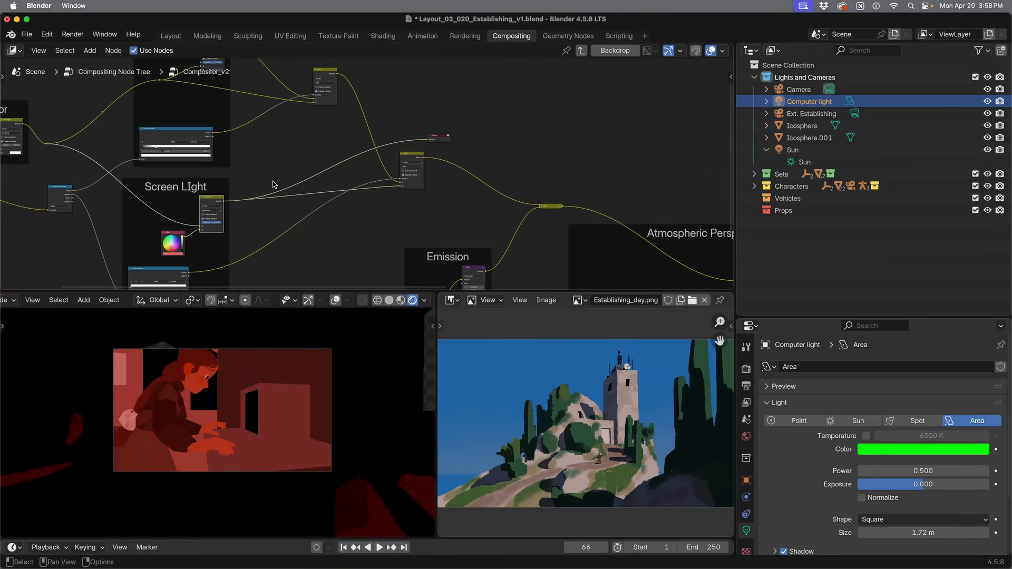
Step: Preview the Mix of shadow and screen light in the camera shot and follow its output to the Add node
ctrl+shift+click(417, 158)
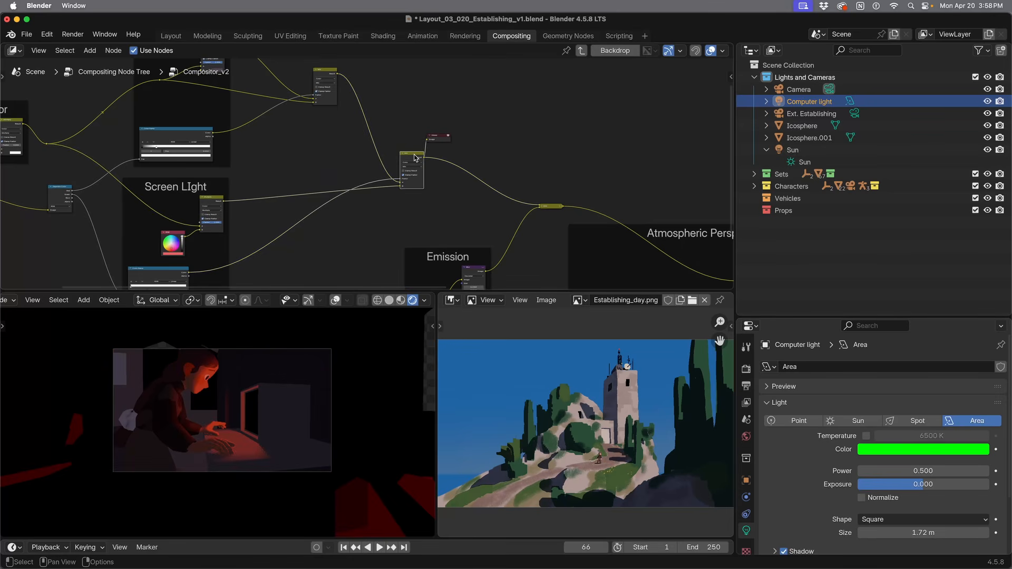
scroll(516, 224, up, 2)
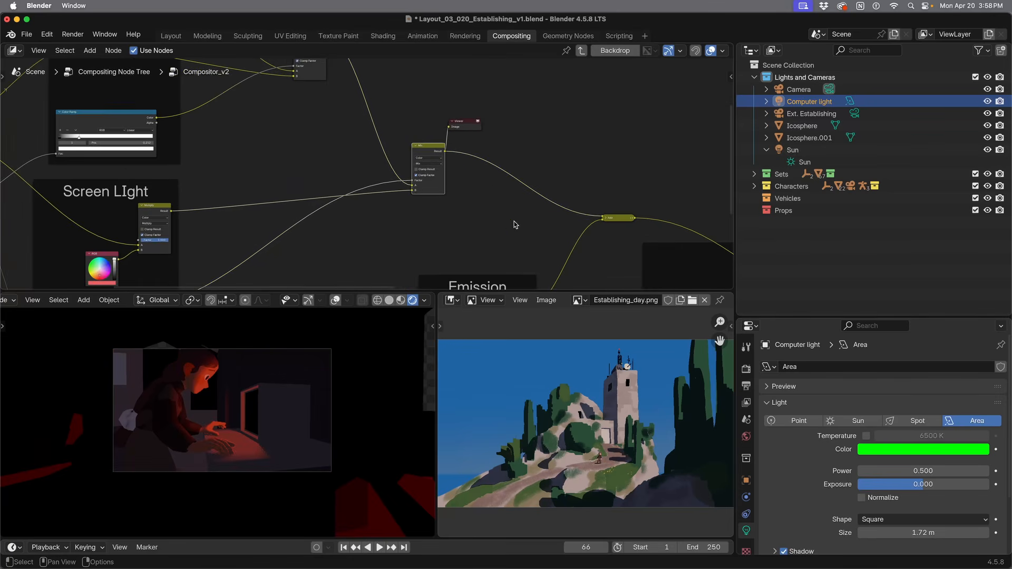
middle_drag(516, 220, 355, 210)
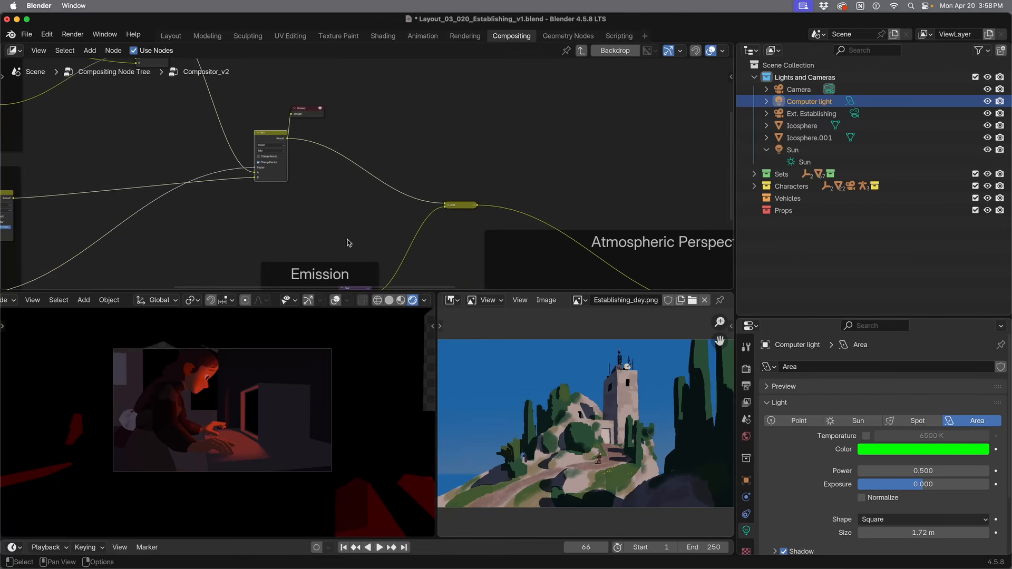
Step: Preview the Emission Blur node's output alone, on the tower's antenna lights and on the computer screen
middle_drag(388, 211, 293, 189)
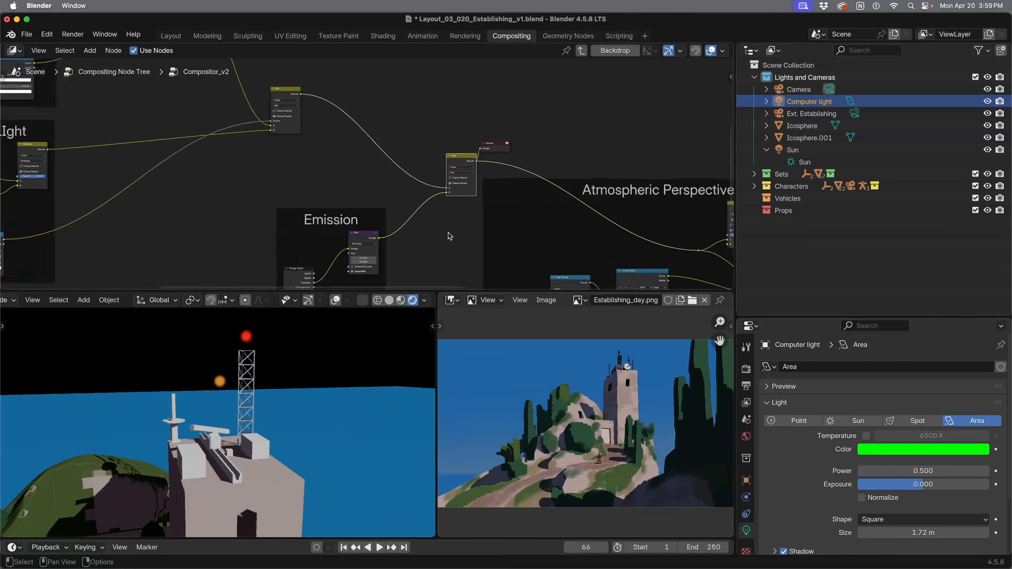
scroll(476, 167, up, 2)
middle_drag(476, 167, 489, 131)
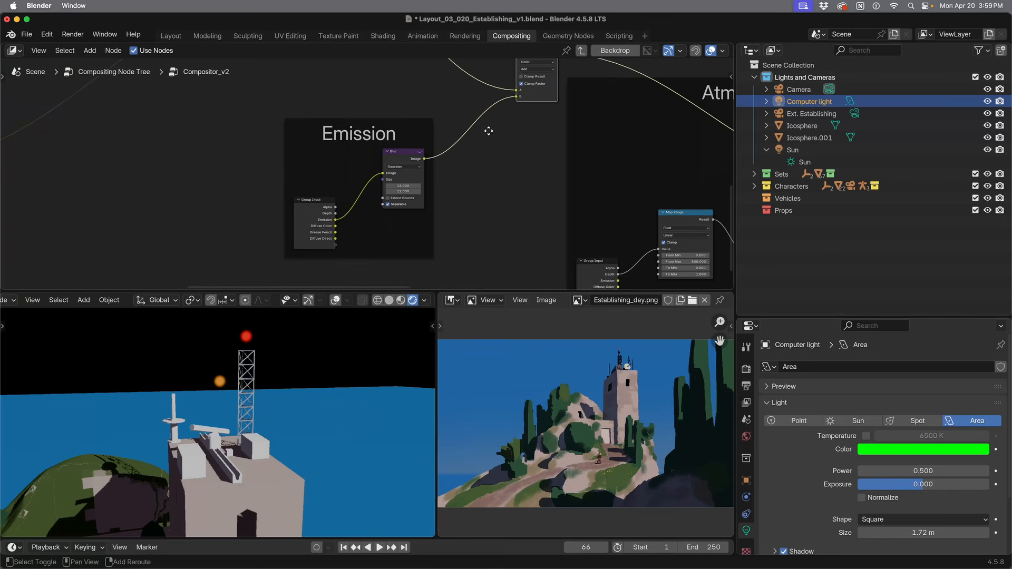
scroll(464, 182, up, 2)
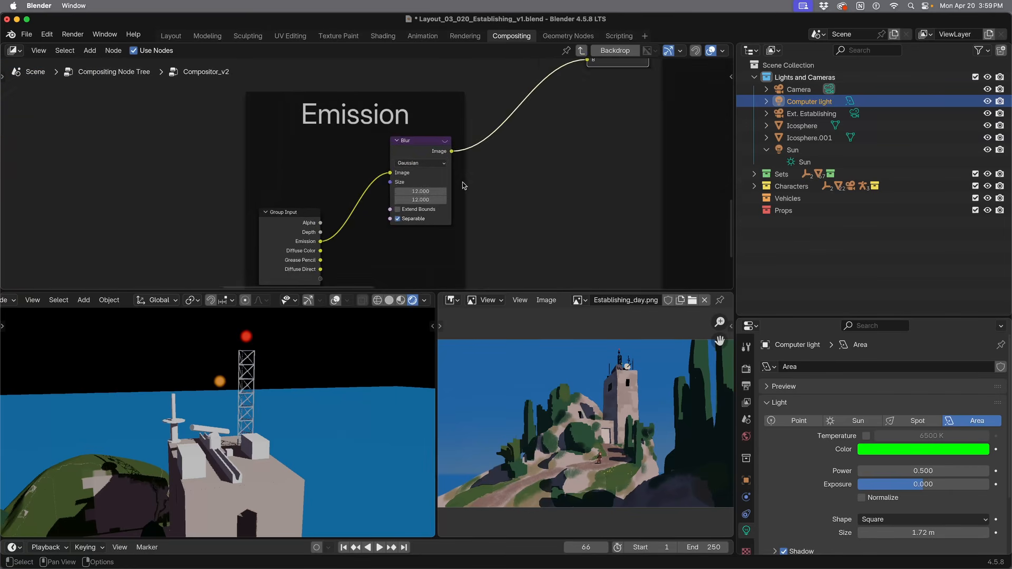
ctrl+shift+click(405, 152)
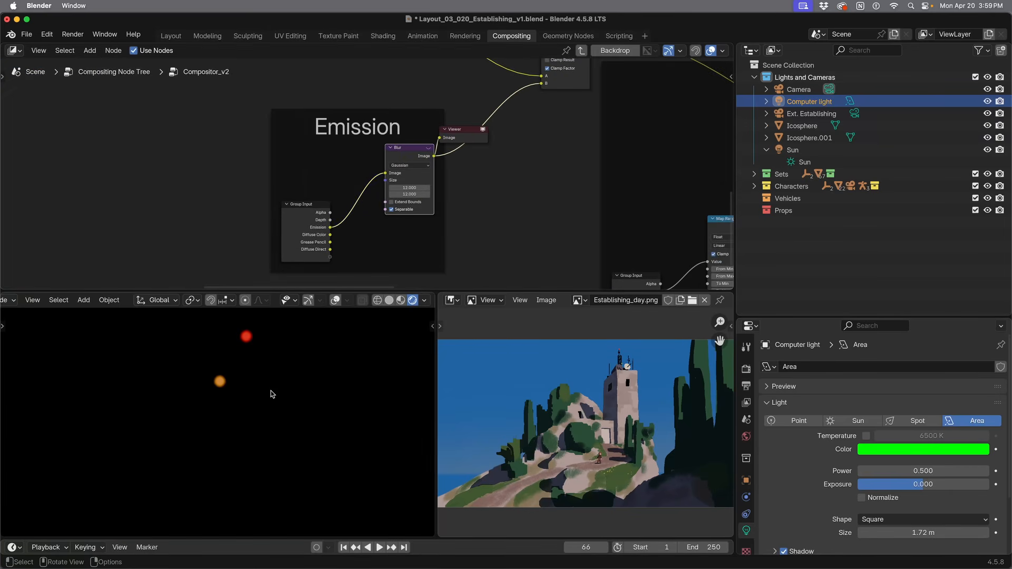
middle_drag(272, 394, 164, 444)
middle_drag(234, 411, 303, 423)
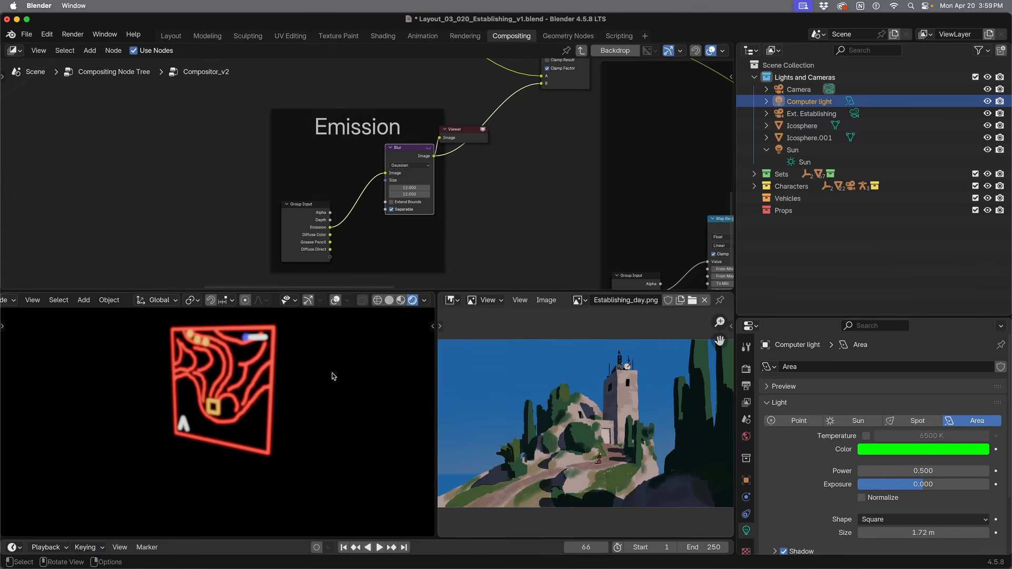
shift+middle_drag(316, 378, 317, 402)
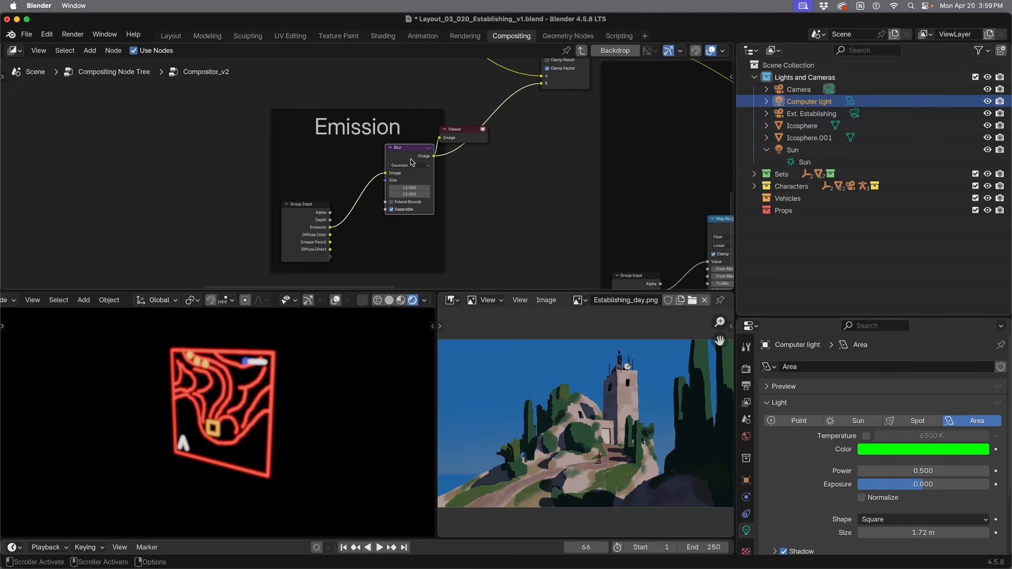
Step: Preview the Add node that combines the emission glow with the lit image, in the computer shot
drag(411, 148, 407, 160)
scroll(573, 155, down, 4)
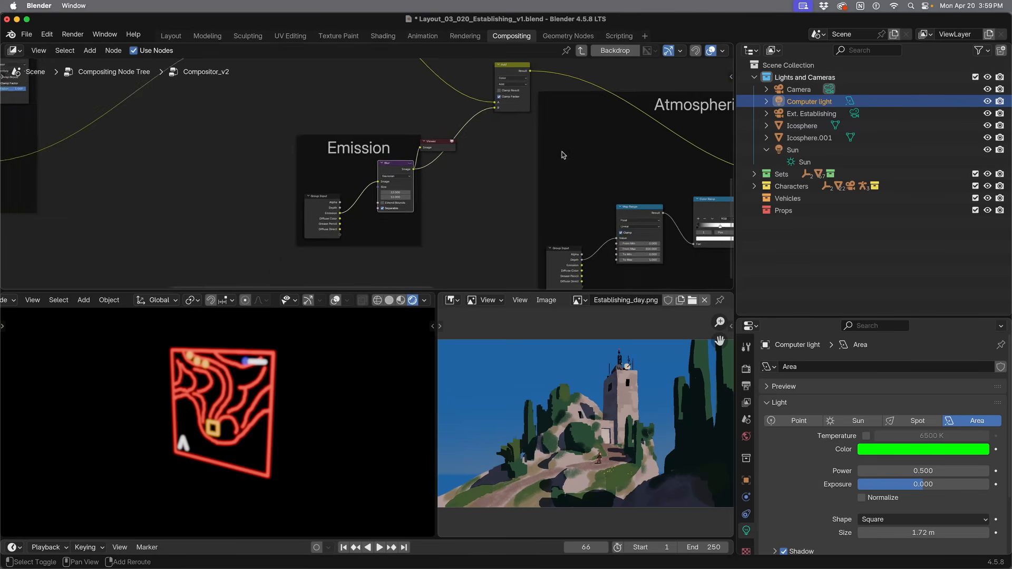
middle_drag(553, 153, 465, 223)
click(452, 171)
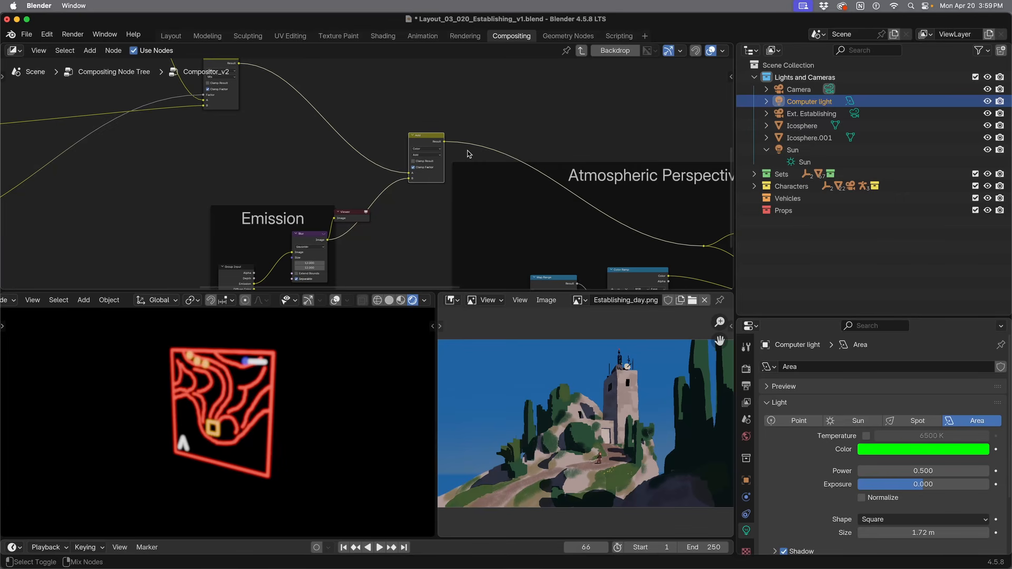
ctrl+shift+click(425, 141)
middle_drag(225, 457, 162, 440)
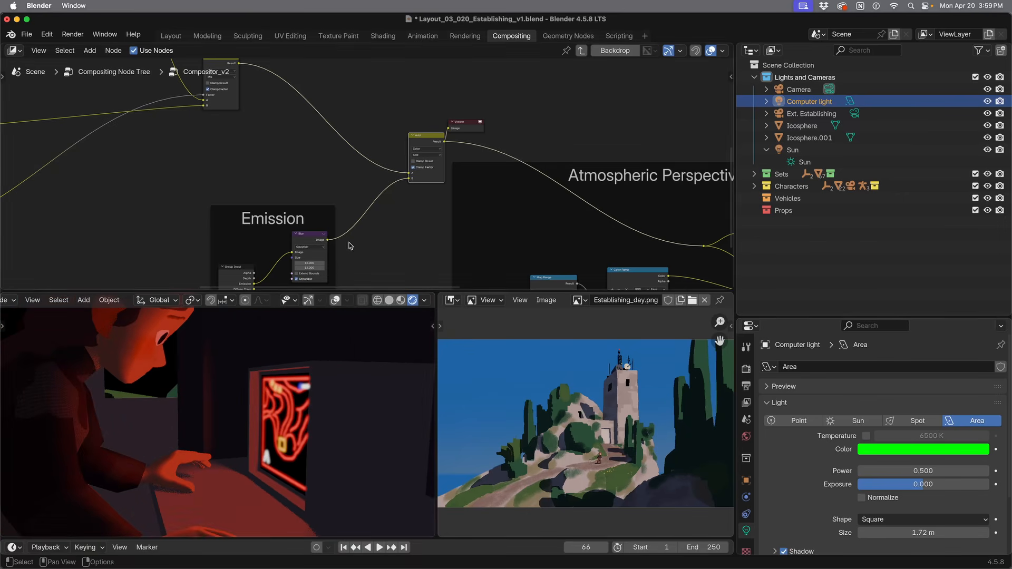
Step: Pull back to the tower exterior and inspect the antenna lights' glow in the combined Add result
scroll(339, 447, down, 15)
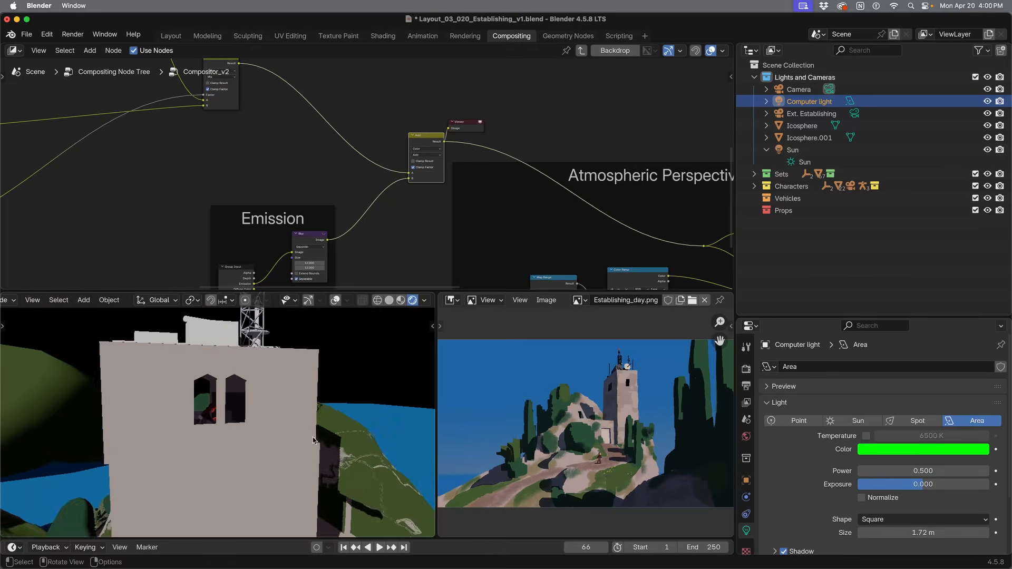
shift+middle_drag(283, 417, 248, 316)
middle_drag(252, 371, 220, 477)
scroll(322, 394, up, 5)
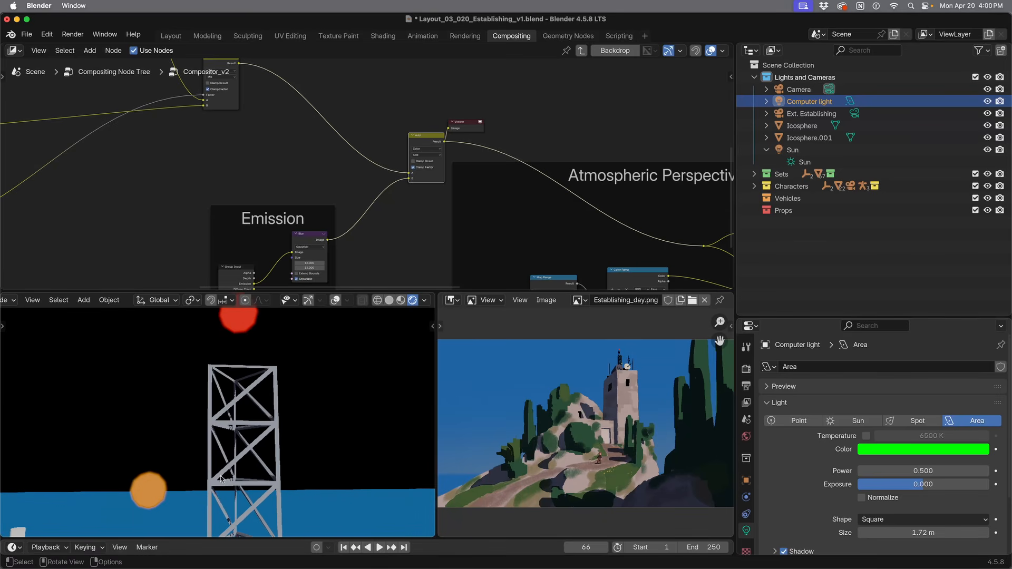
scroll(222, 445, down, 2)
scroll(222, 441, down, 6)
shift+middle_drag(223, 441, 316, 388)
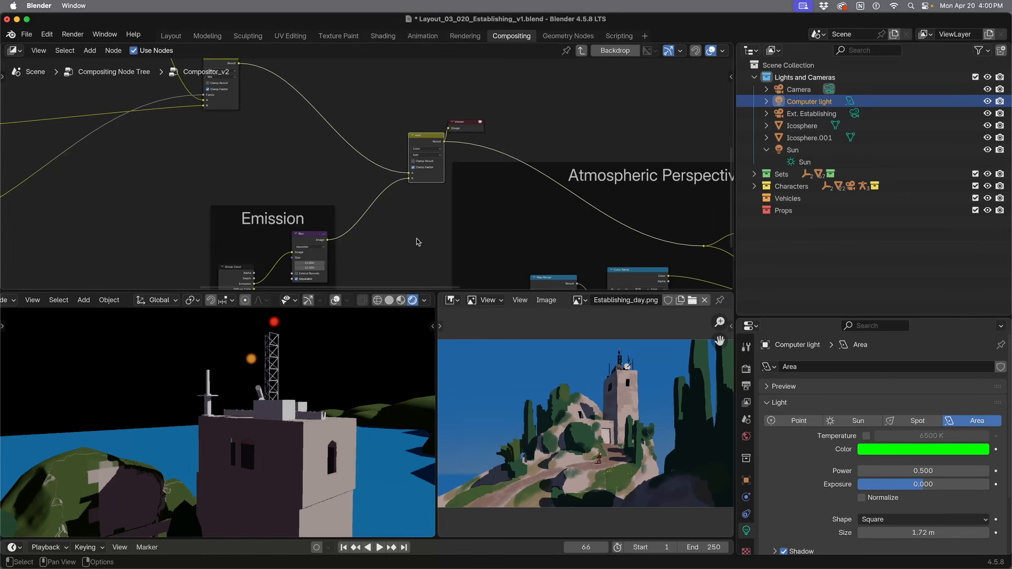
Step: Examine the Emission frame's Group Input and Blur nodes, and trace the links from Emission and Screen Light to the Add node
scroll(346, 258, up, 5)
middle_drag(347, 259, 389, 132)
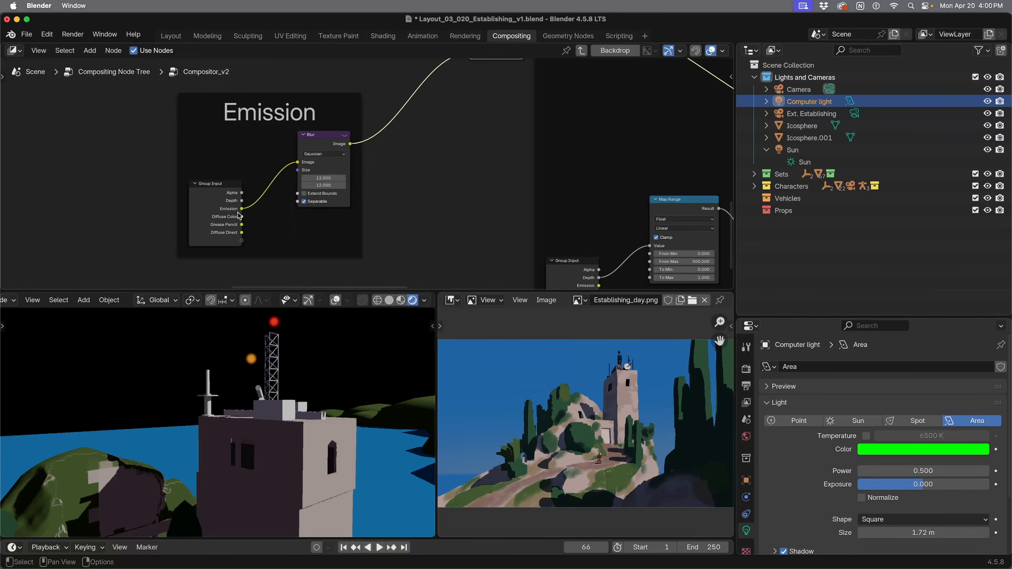
middle_drag(417, 200, 407, 128)
scroll(385, 156, down, 4)
middle_drag(202, 185, 369, 163)
scroll(369, 163, down, 3)
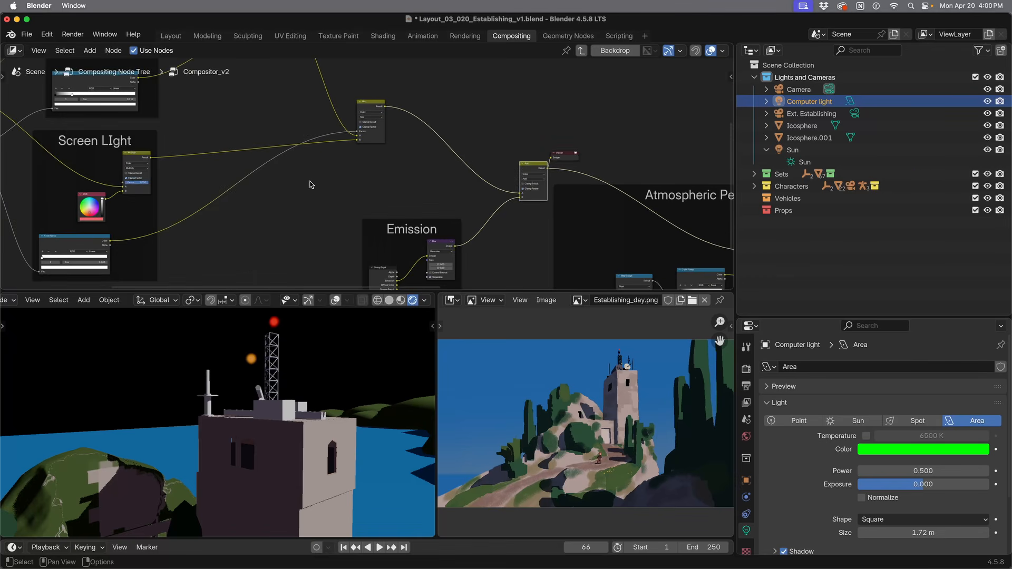
Step: Preview the final Mix node of the Atmospheric Perspective frame on the hilltop exterior
middle_drag(461, 200, 346, 168)
scroll(251, 195, up, 5)
scroll(438, 202, down, 1)
shift+middle_drag(438, 202, 273, 130)
shift+middle_drag(382, 156, 375, 138)
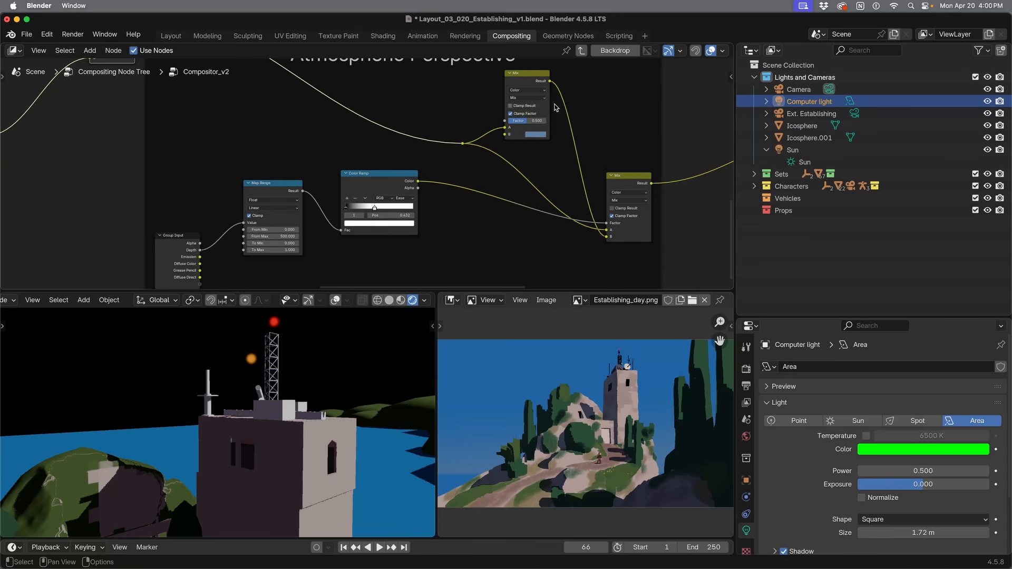
ctrl+shift+click(643, 181)
scroll(359, 420, down, 8)
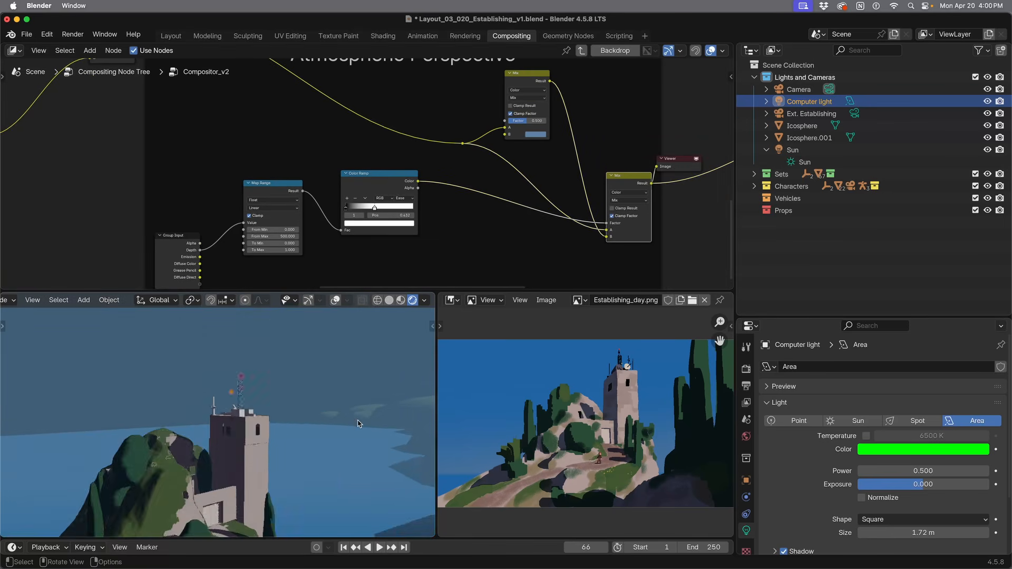
middle_drag(360, 421, 266, 427)
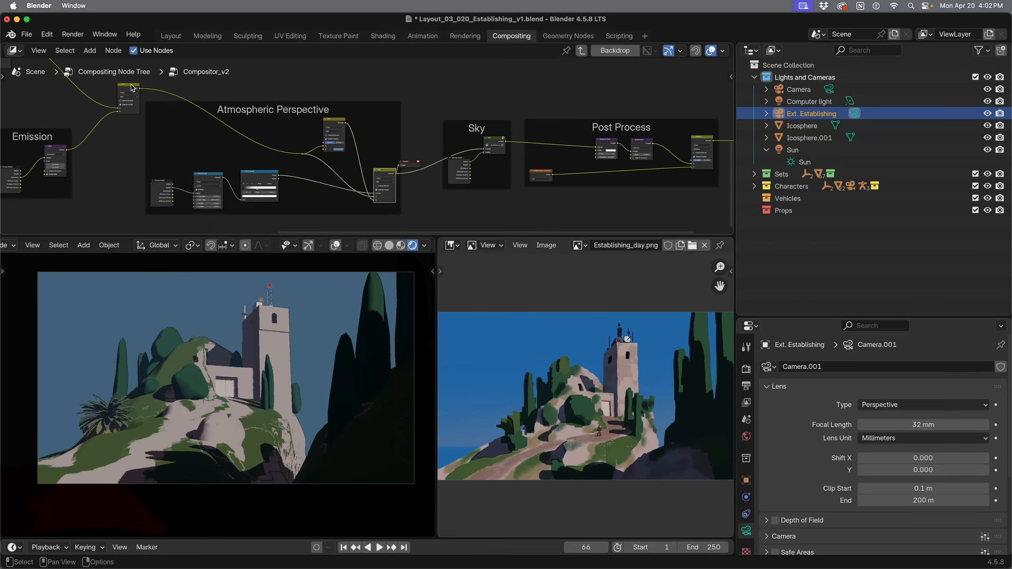
Step: Shift the blue-tinted Mix node away from its incoming reroute and preview its result on the hilltop exterior
scroll(315, 155, up, 3)
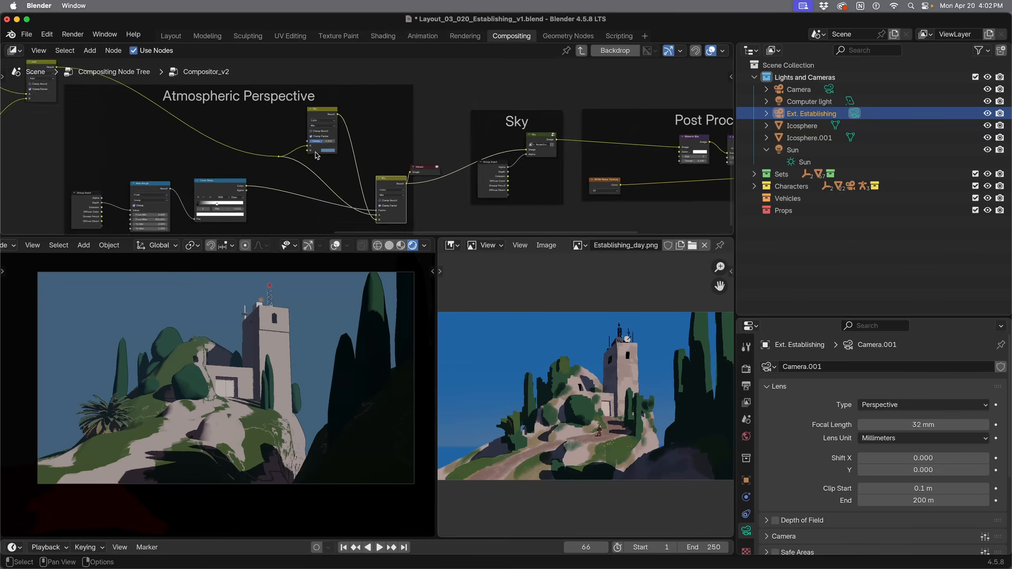
scroll(275, 173, up, 1)
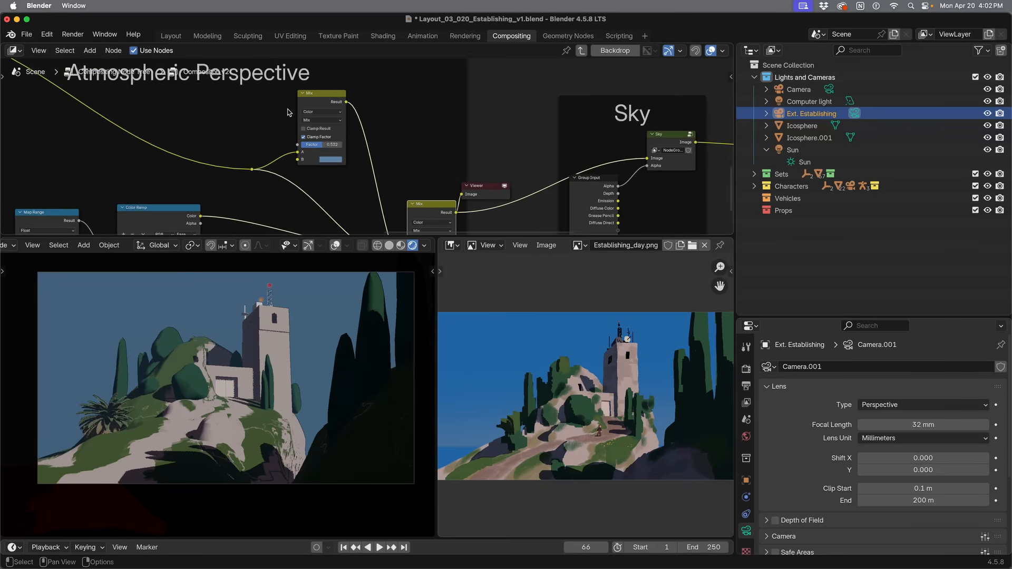
drag(315, 97, 348, 98)
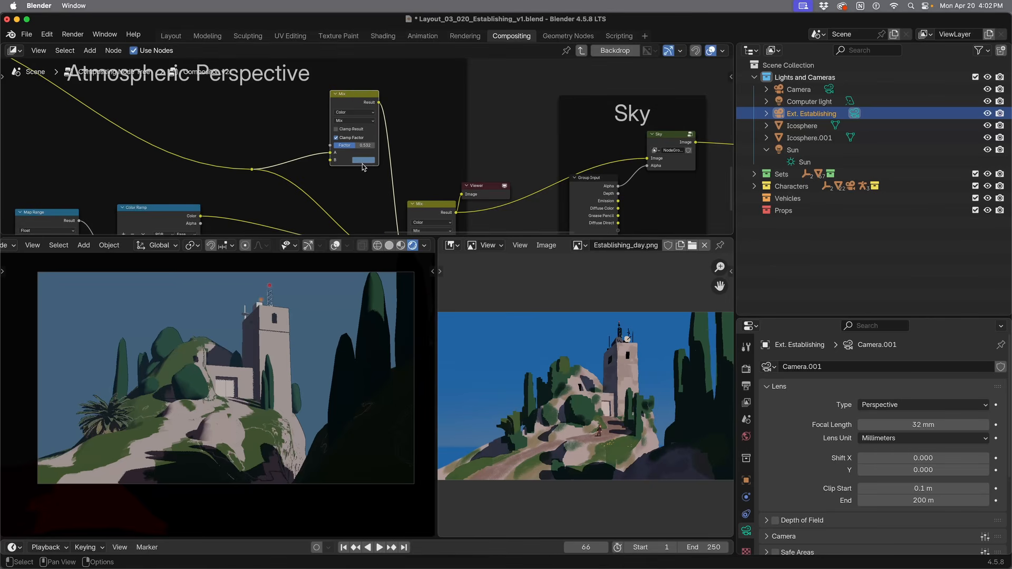
ctrl+shift+click(356, 101)
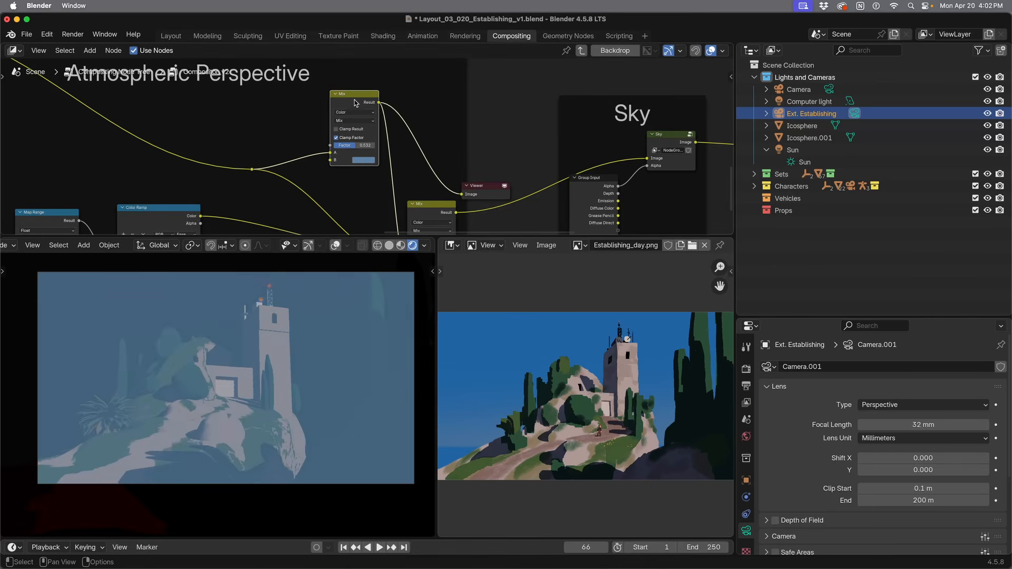
middle_drag(230, 346, 316, 375)
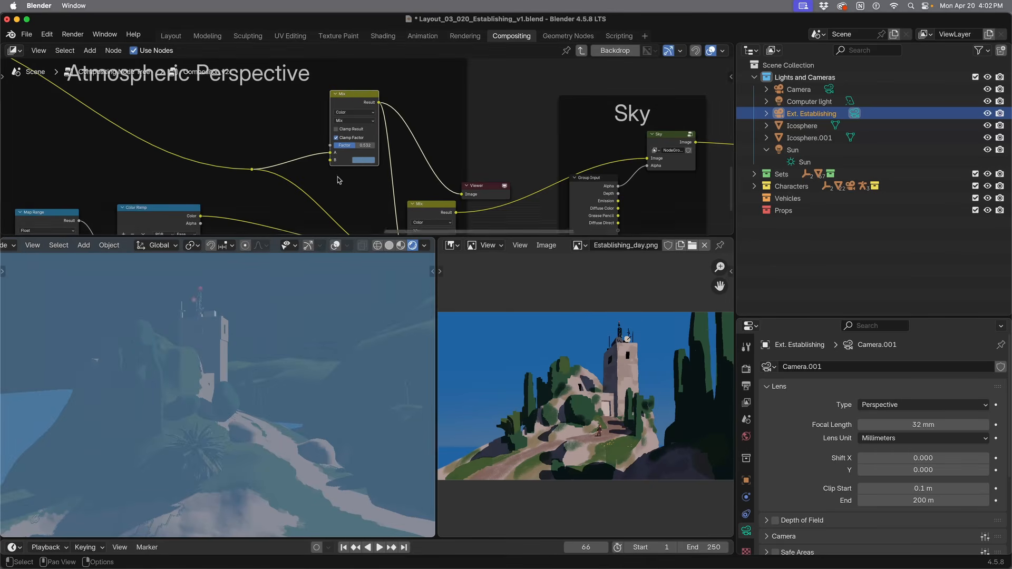
Step: Try the blue-tinted Mix node's factor at 1.000 and 0.000, and return it to 0.532
drag(348, 145, 391, 145)
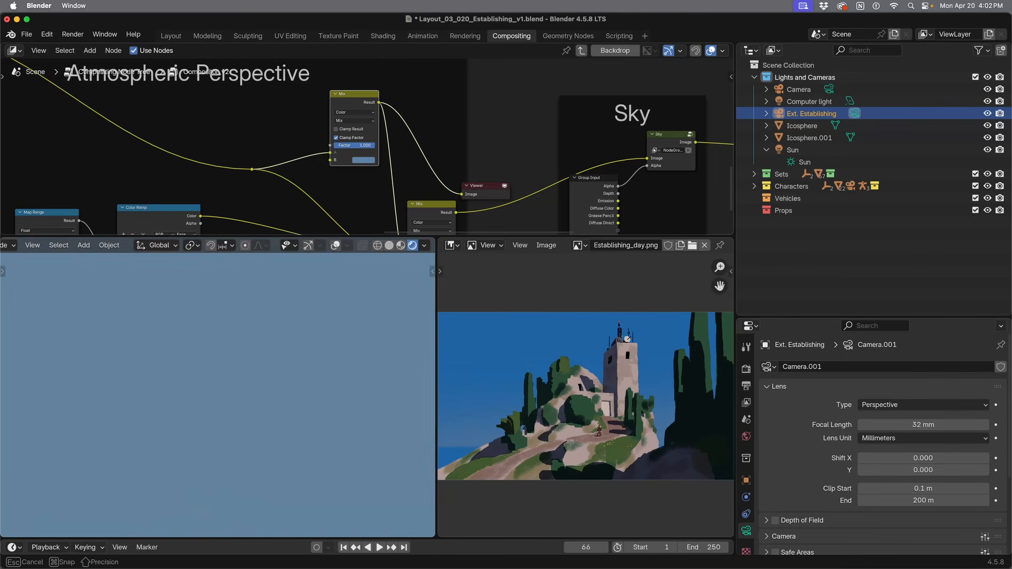
drag(356, 145, 366, 189)
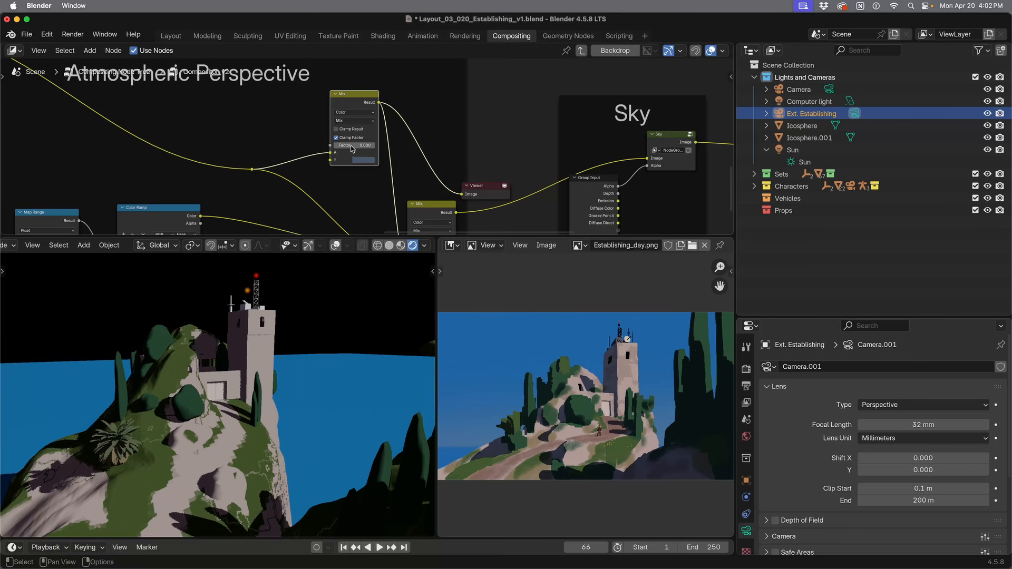
mouse_move(351, 145)
mouse_down()
mouse_move(365, 146)
mouse_move(357, 148)
mouse_up()
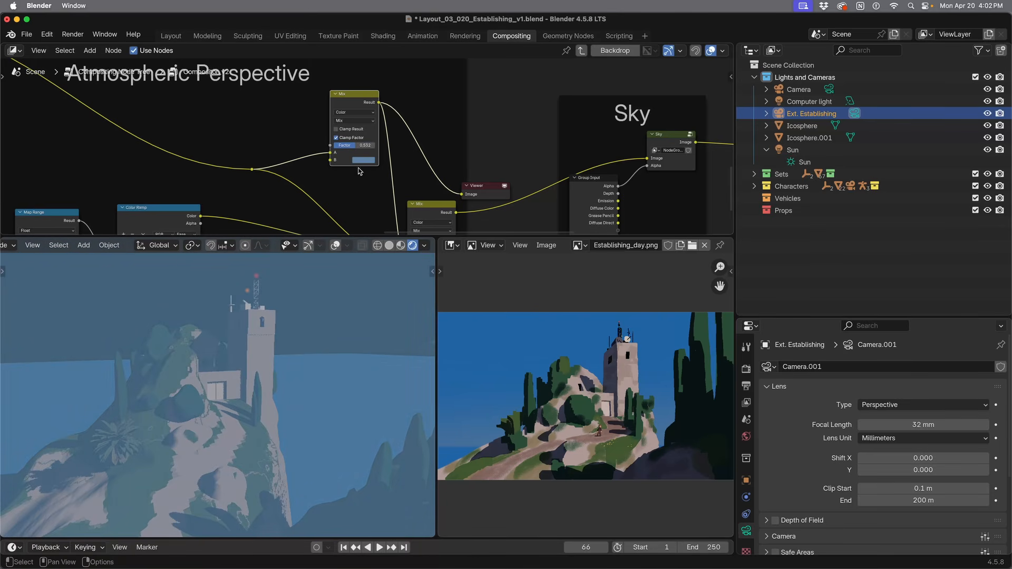
key(shift)
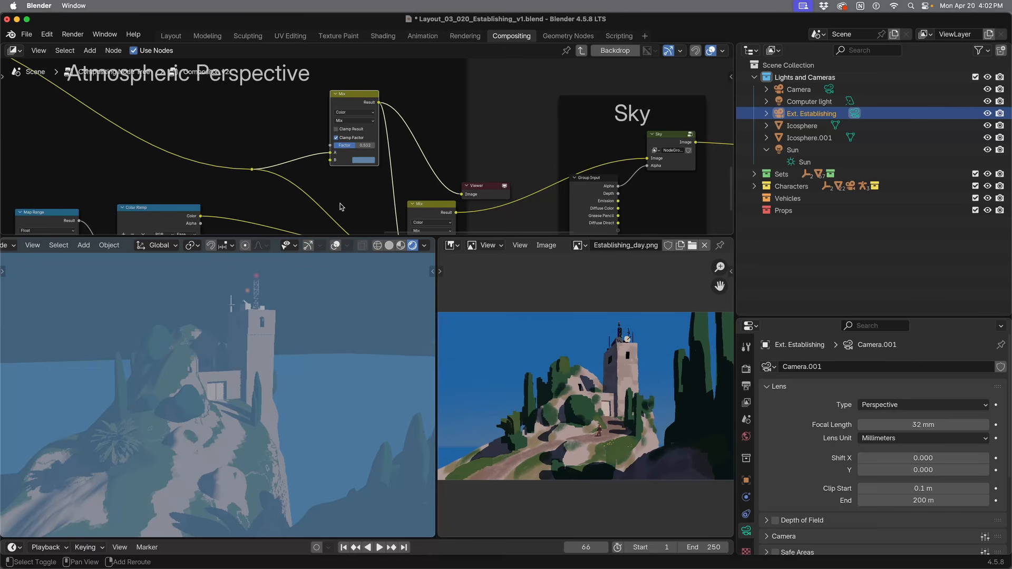
Step: Preview the Add node's result that feeds the Atmospheric Perspective frame
middle_drag(342, 207, 174, 216)
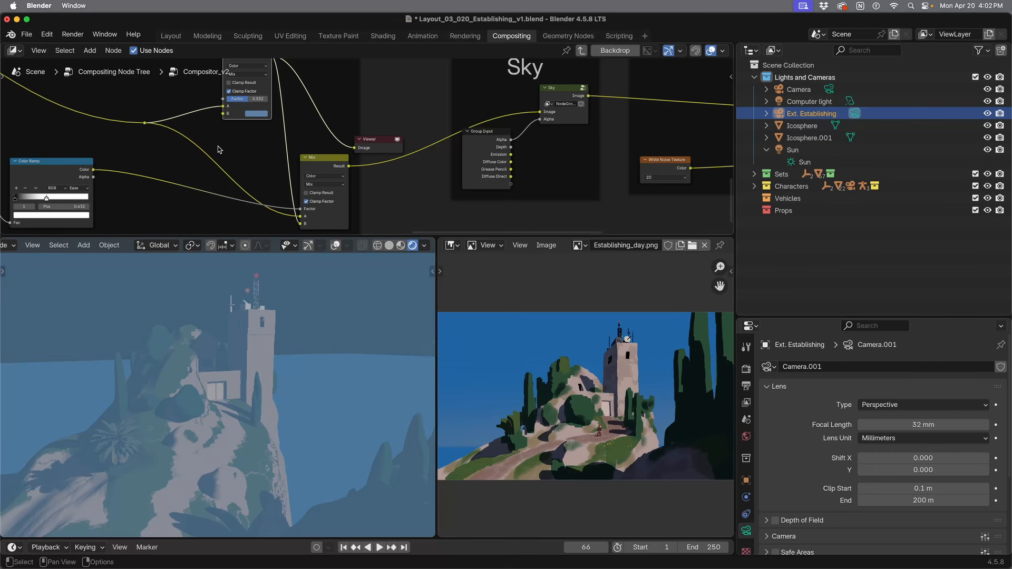
scroll(163, 164, down, 2)
scroll(122, 132, left, 5)
scroll(121, 132, up, 3)
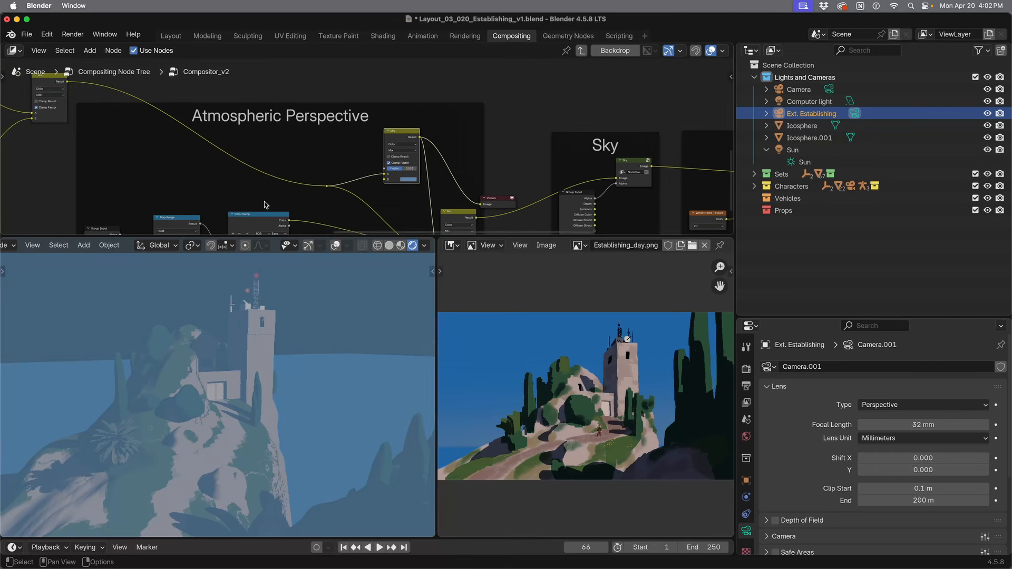
ctrl+shift+click(58, 86)
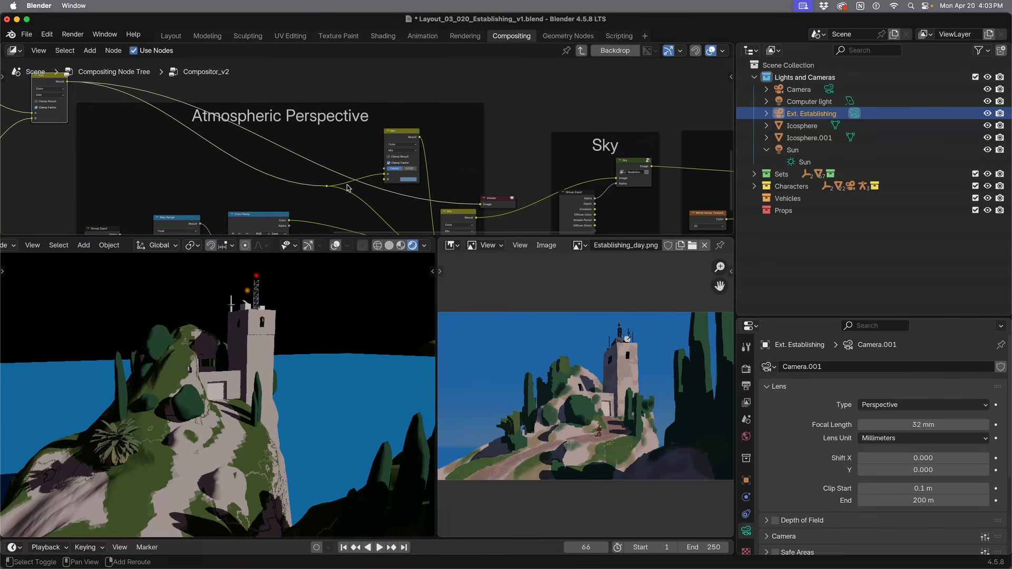
Step: Examine the Factor, A and B inputs of the final Atmospheric Perspective Mix node and preview its result
scroll(187, 127, right, 5)
scroll(187, 127, down, 2)
scroll(275, 198, up, 2)
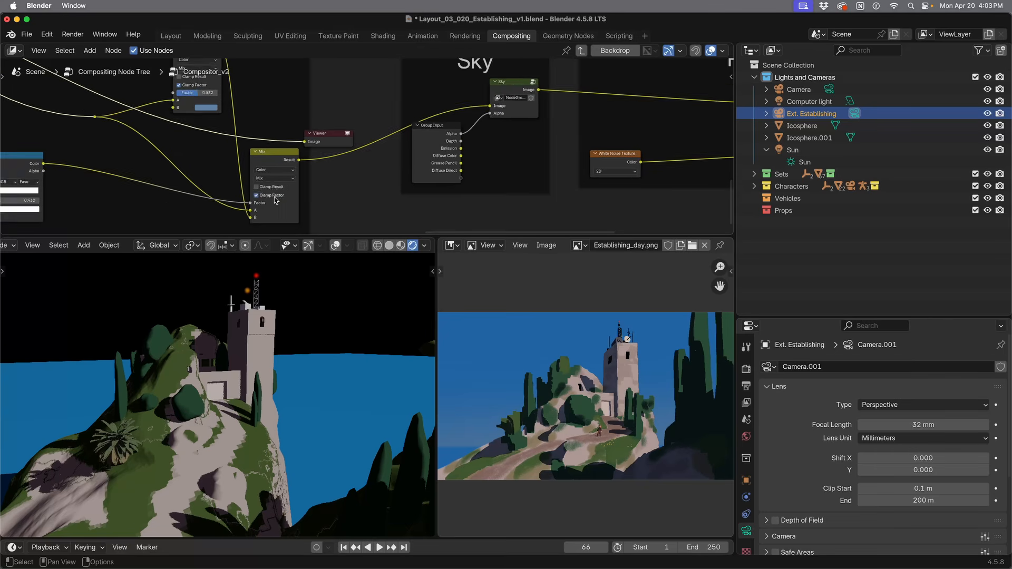
scroll(274, 199, up, 2)
scroll(274, 199, down, 2)
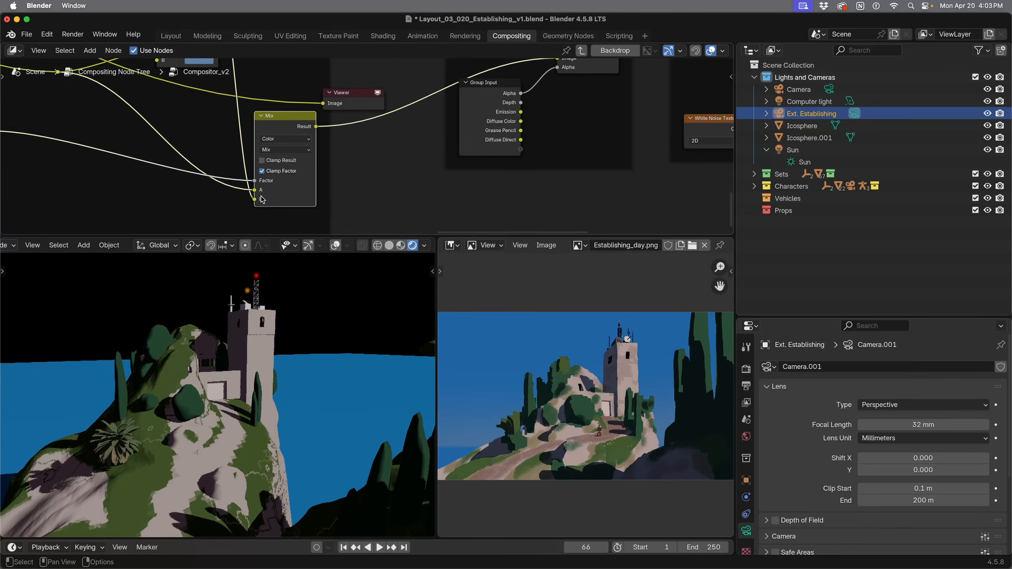
shift+middle_drag(156, 194, 346, 191)
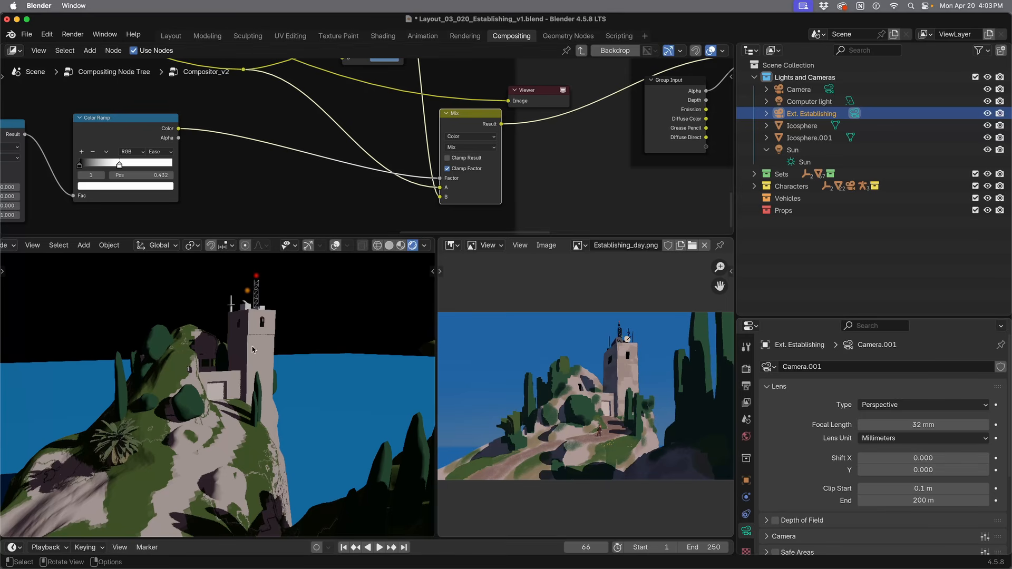
ctrl+shift+click(464, 124)
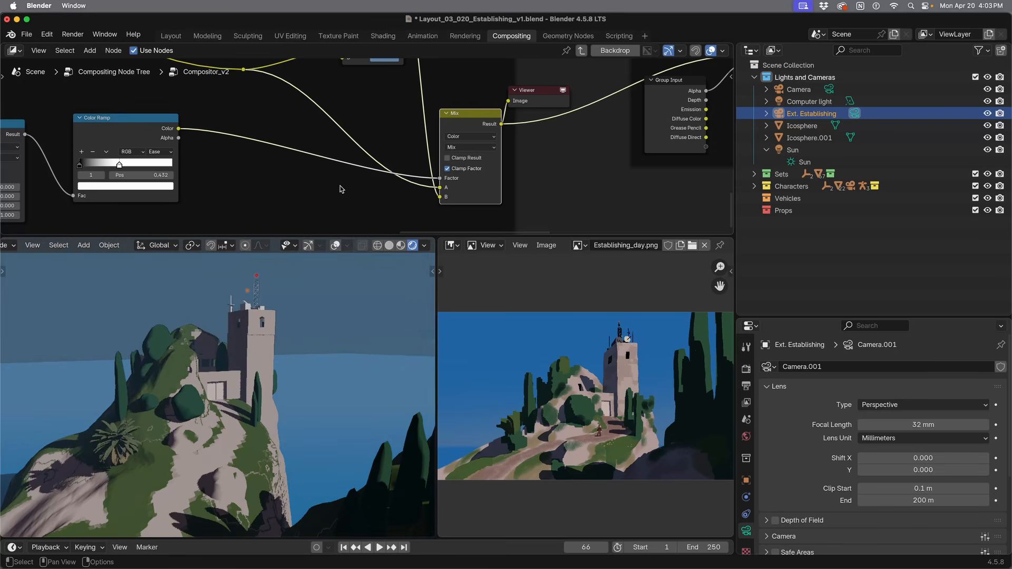
Step: Preview the depth-based Color Ramp that drives the Mix factor, in the exterior and establishing camera views
ctrl+shift+click(115, 144)
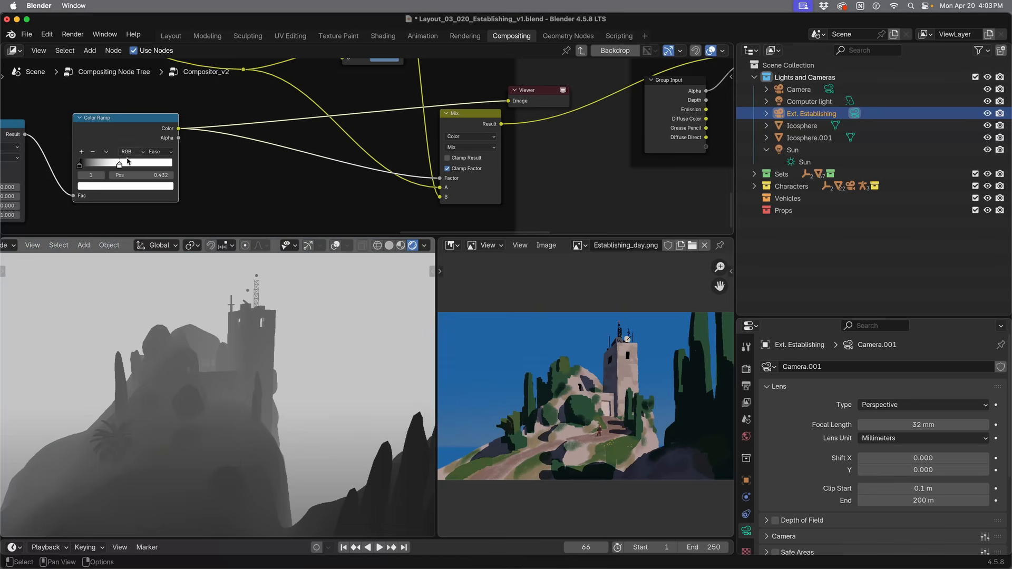
scroll(235, 365, up, 6)
scroll(234, 346, down, 5)
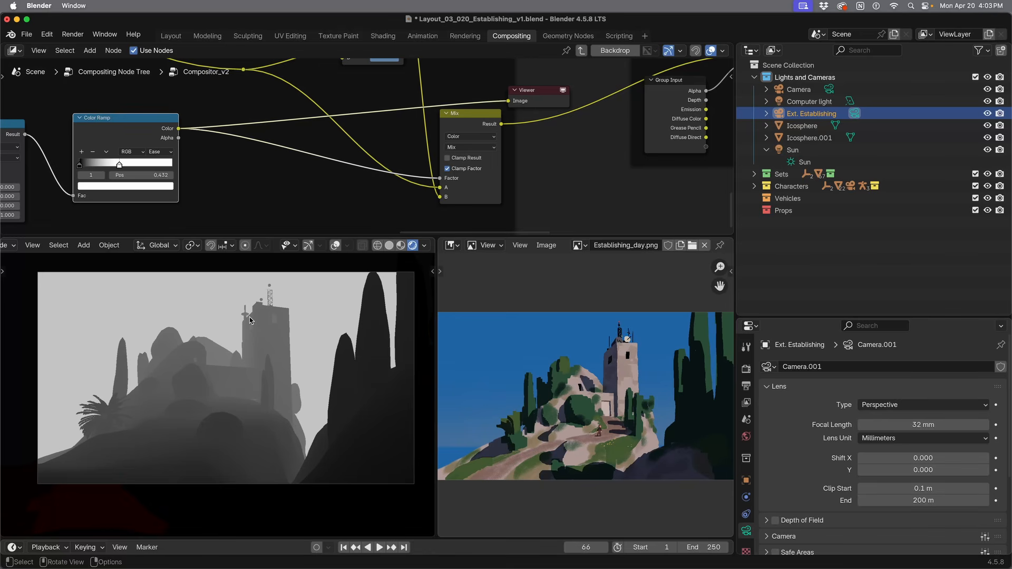
Step: Preview the final Atmospheric Perspective Mix node's result and enlarge the node editor to examine the whole frame
ctrl+shift+click(474, 127)
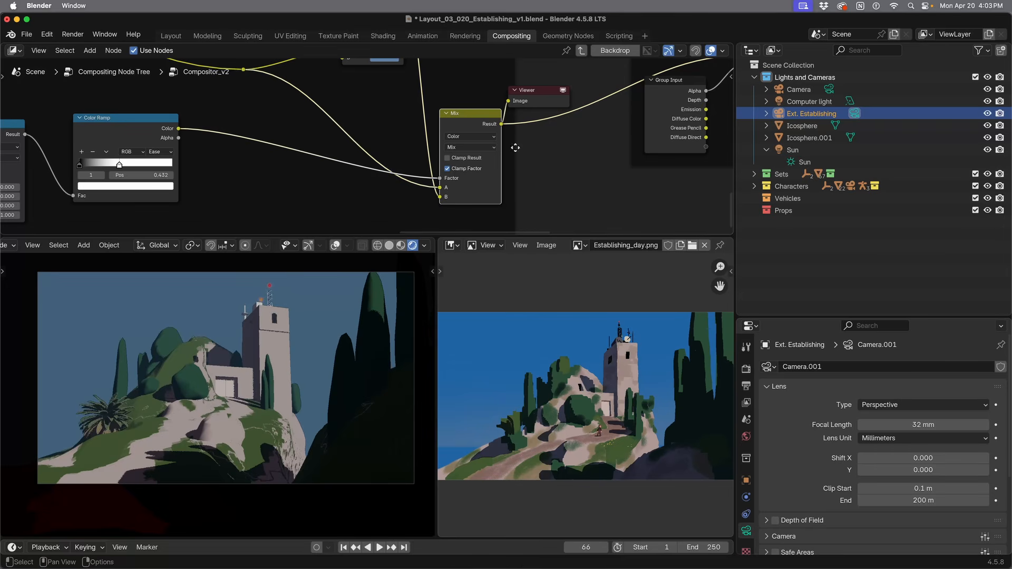
scroll(524, 165, down, 4)
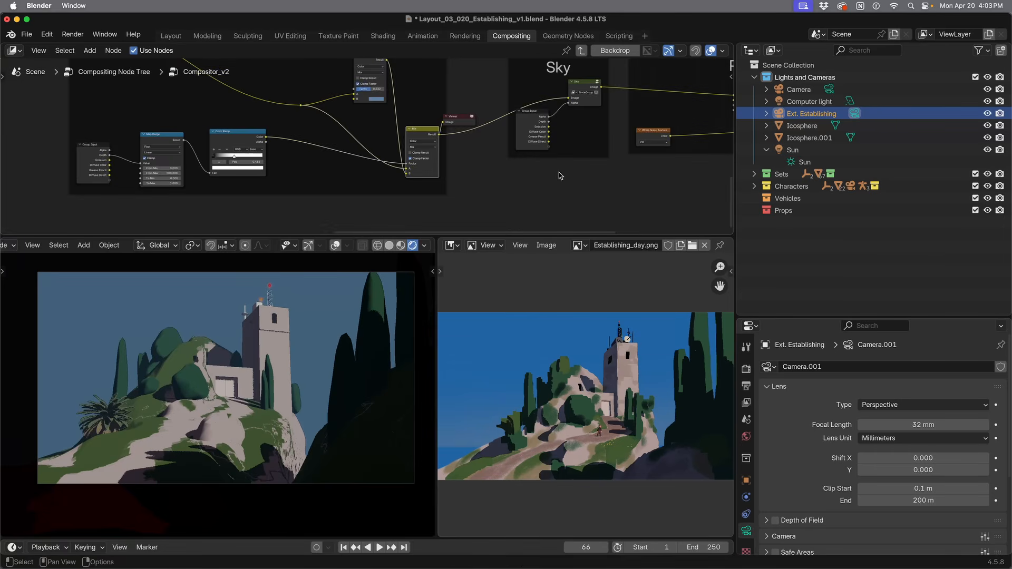
middle_drag(436, 176, 521, 217)
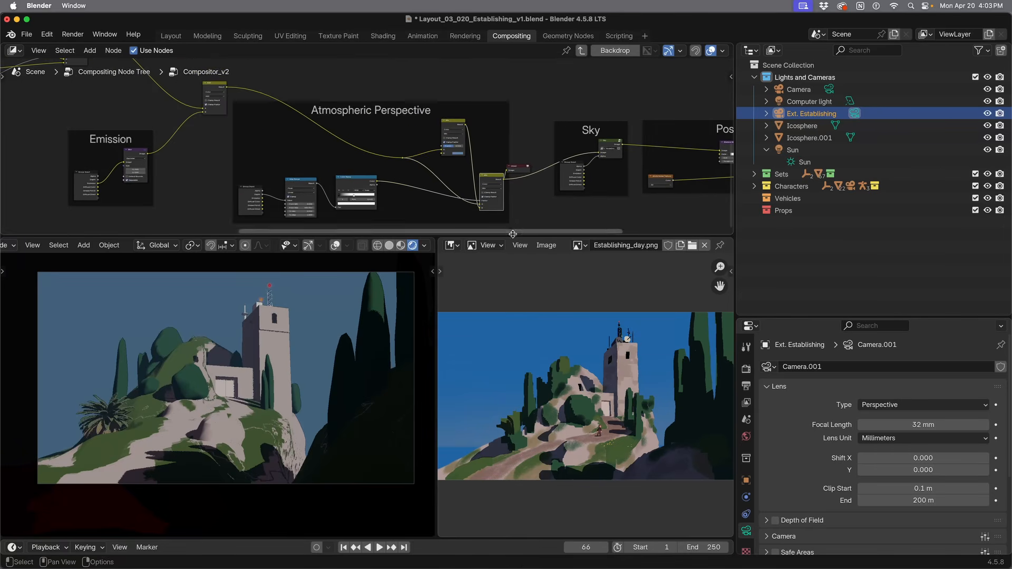
drag(508, 235, 508, 316)
scroll(504, 219, up, 4)
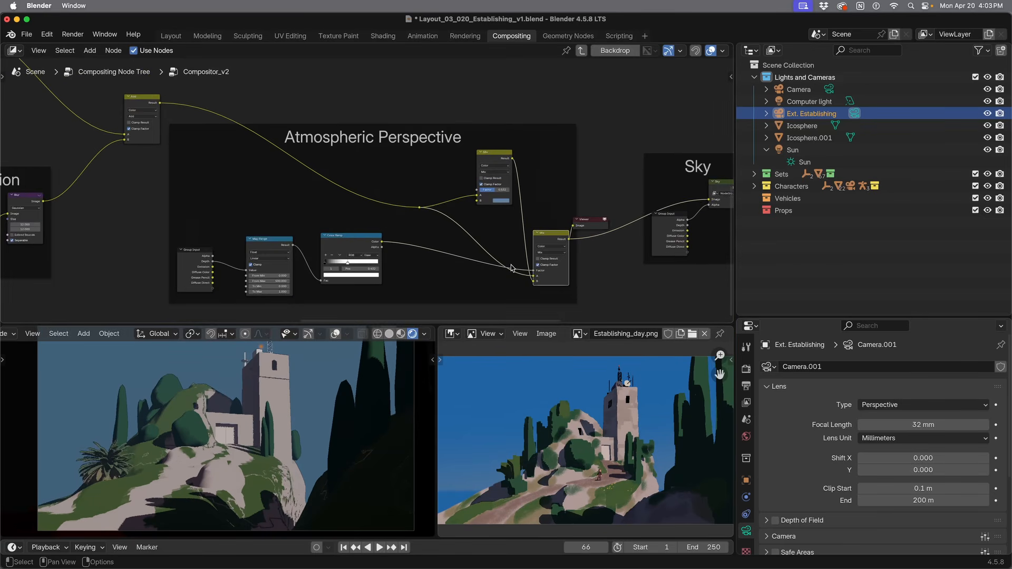
middle_drag(503, 218, 501, 220)
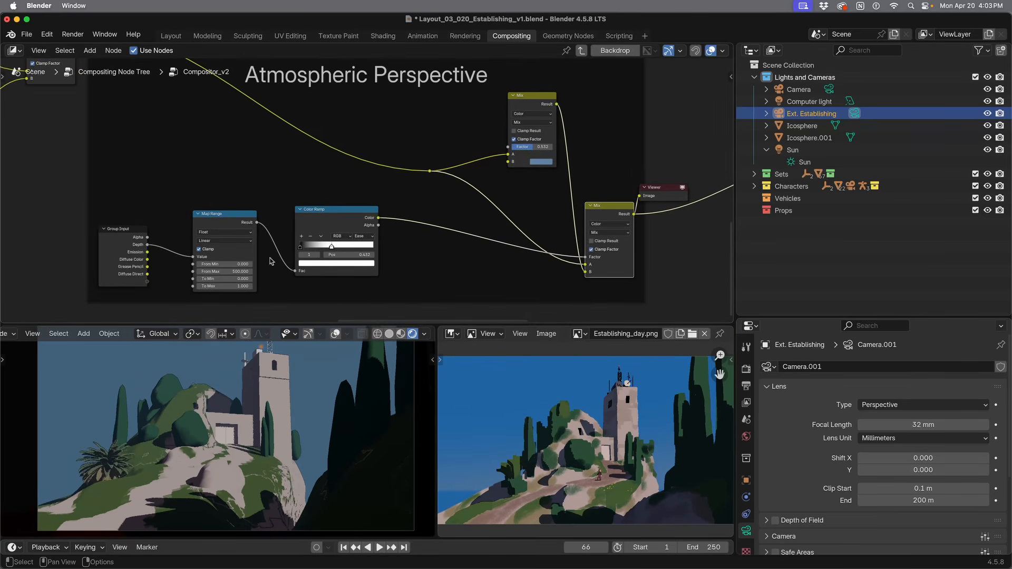
Step: Move the Sky group node slightly upward in its frame and preview the Group Input's Alpha output
scroll(271, 261, right, 10)
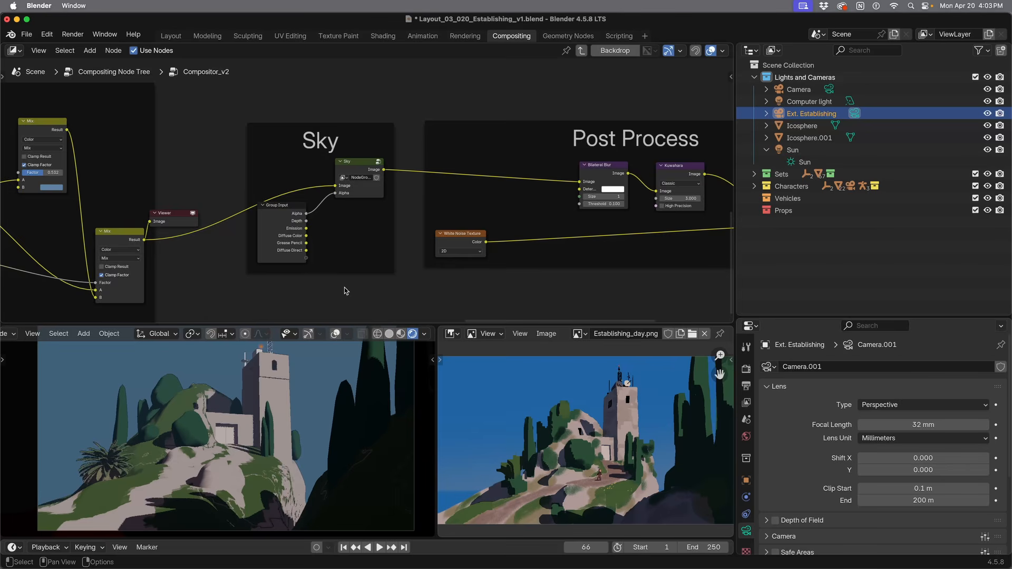
scroll(344, 287, up, 1)
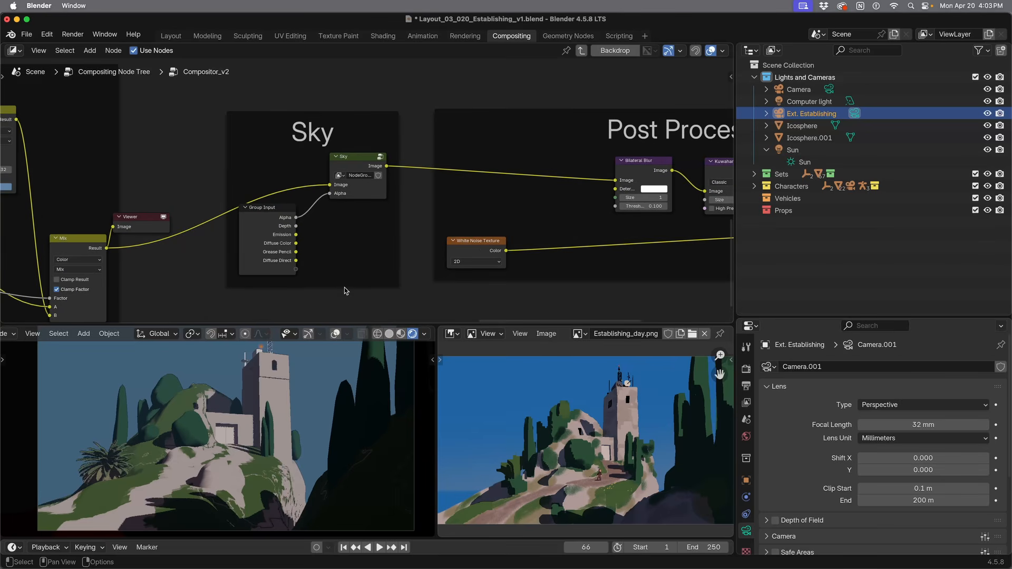
click(350, 157)
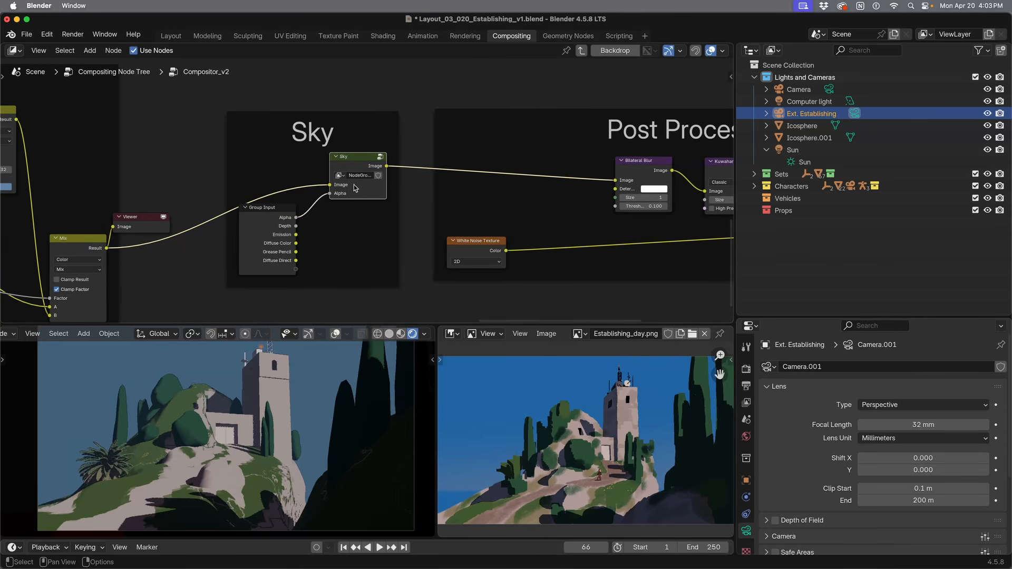
click(98, 247)
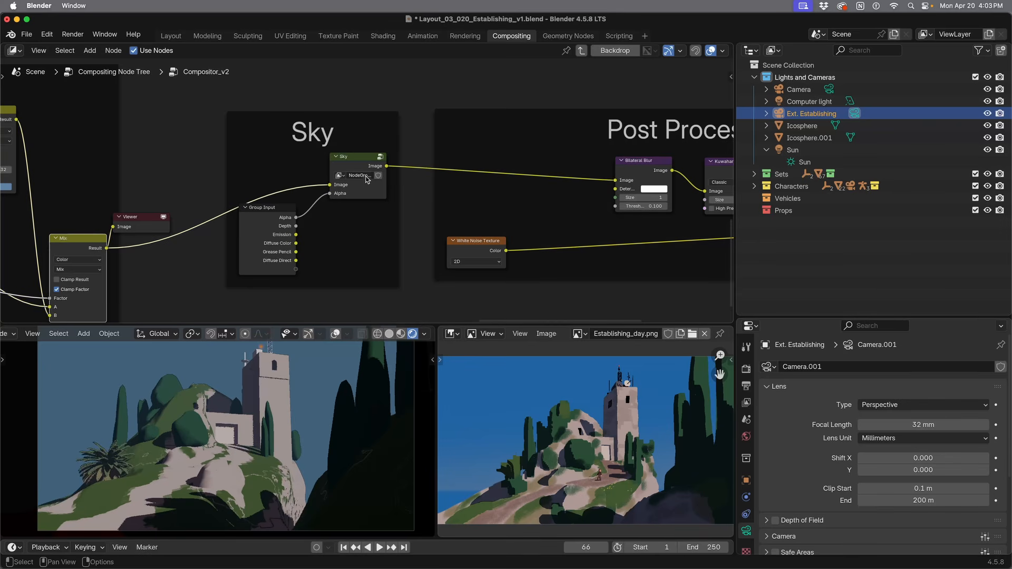
drag(363, 162, 365, 151)
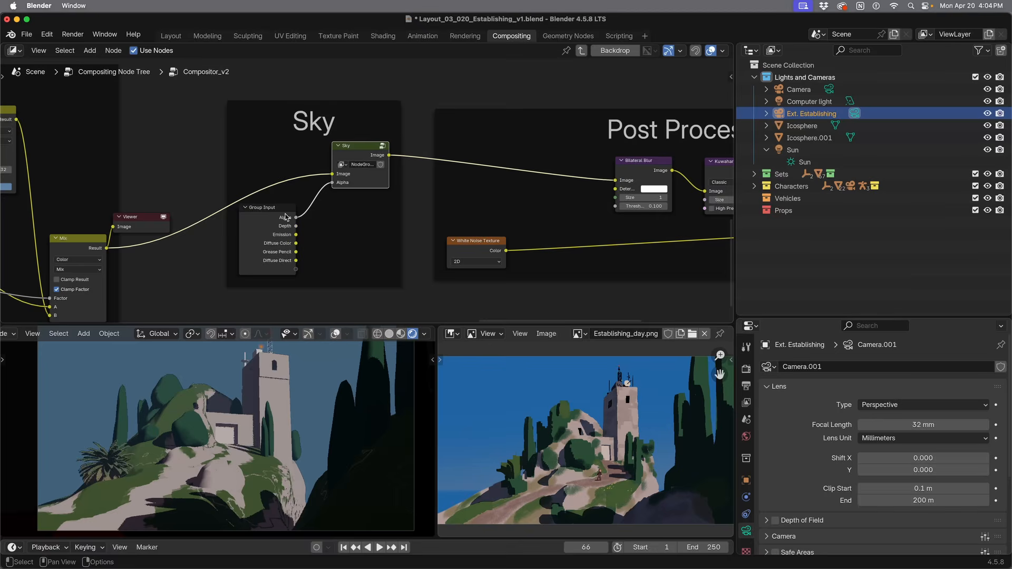
ctrl+shift+click(285, 217)
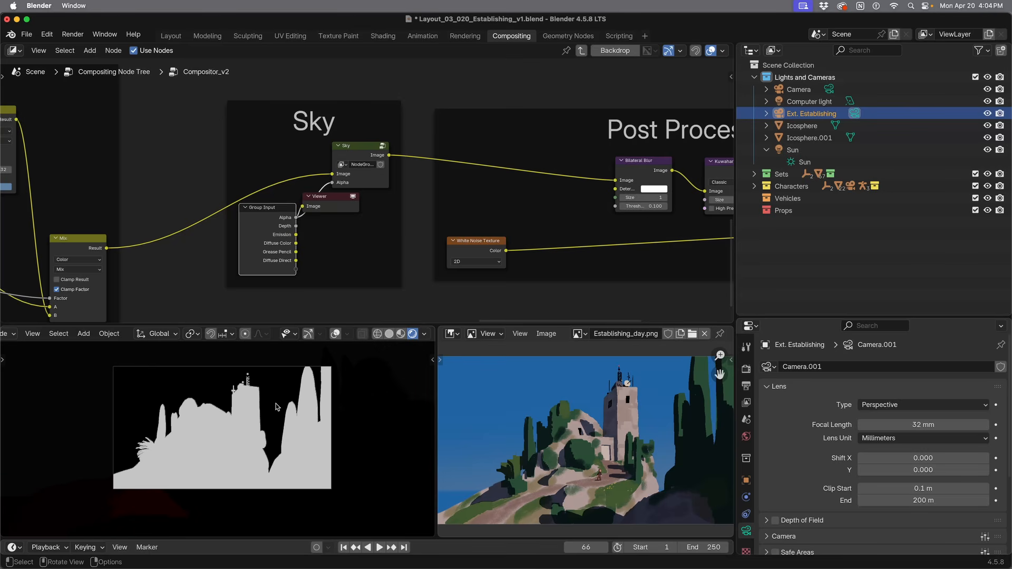
scroll(267, 444, up, 2)
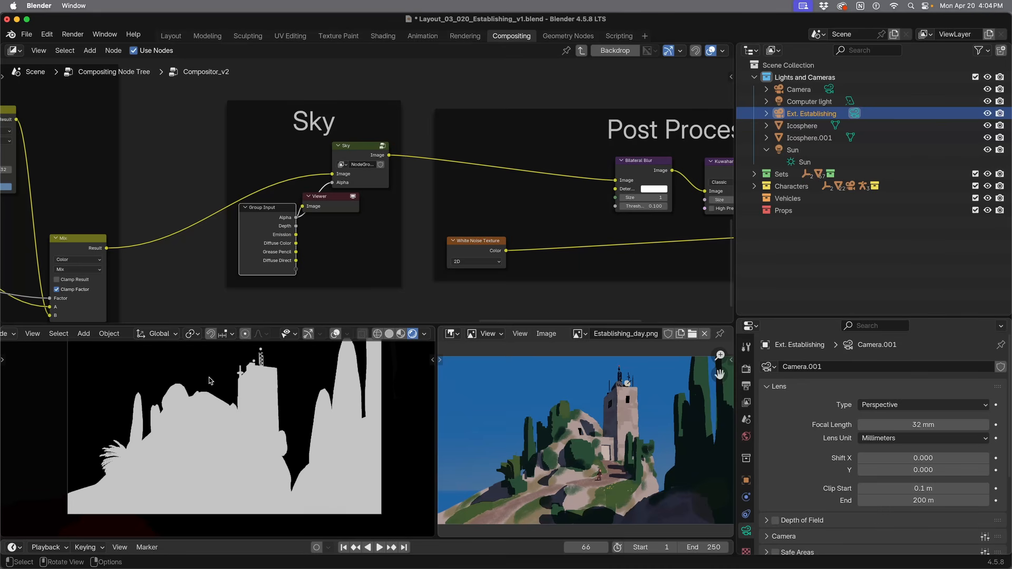
Step: Open the Sky node group and examine its Gradient Texture, Rotate, Scale, Transform and Color Ramp chain
click(356, 149)
key(Tab)
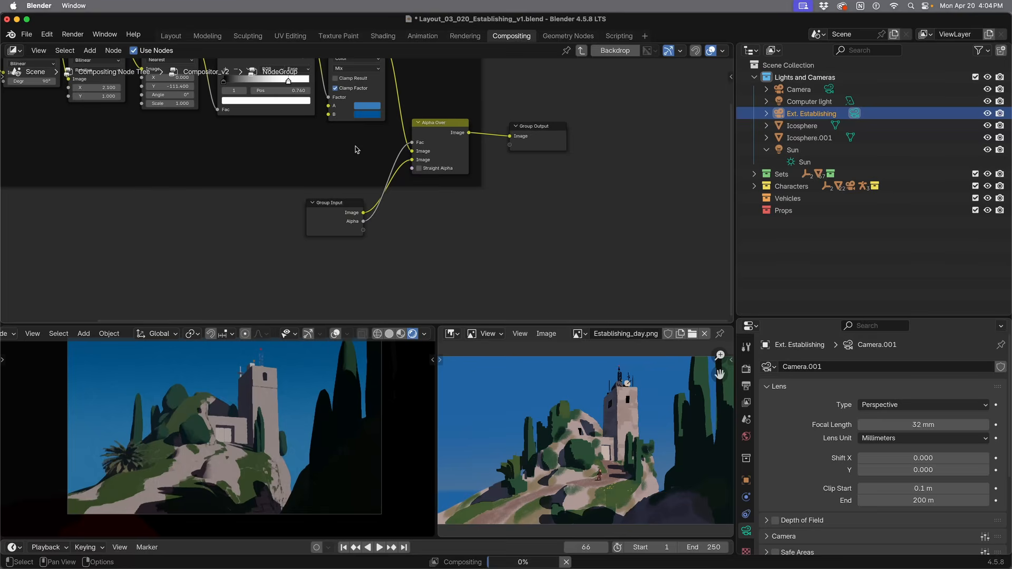
scroll(356, 198, down, 5)
shift+middle_drag(273, 199, 460, 267)
scroll(330, 277, up, 4)
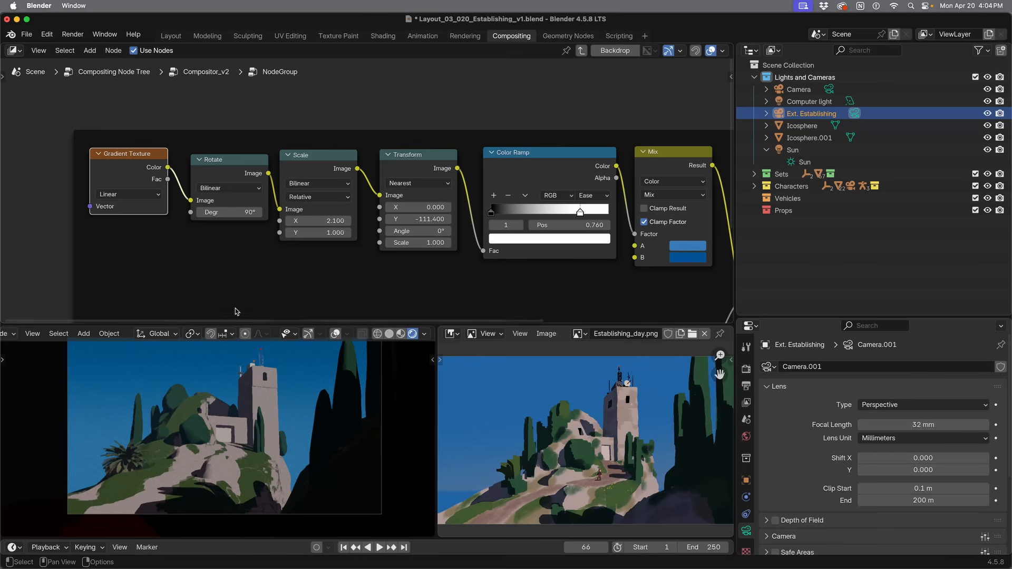
shift+middle_drag(273, 275, 247, 275)
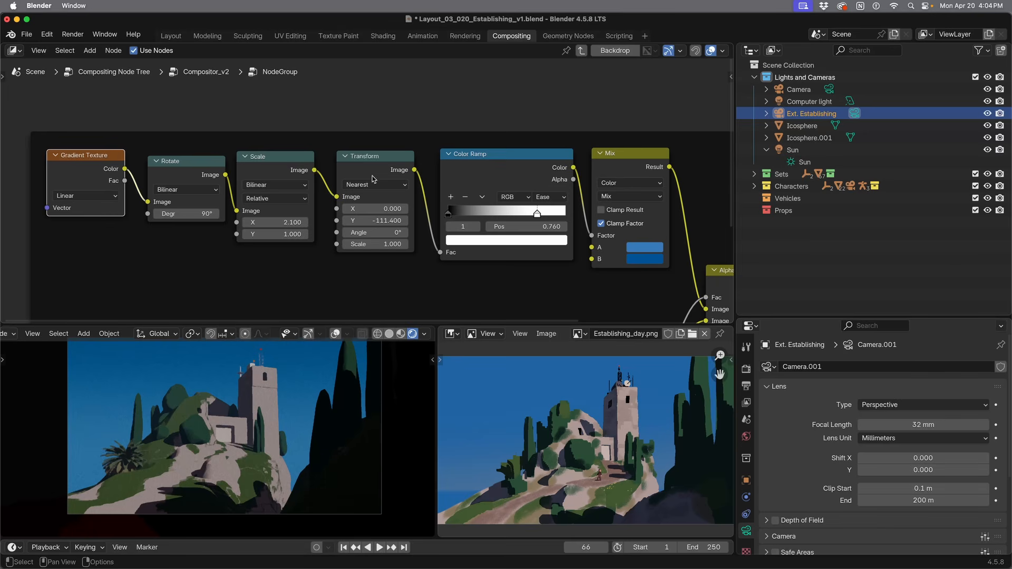
shift+middle_drag(424, 263, 331, 262)
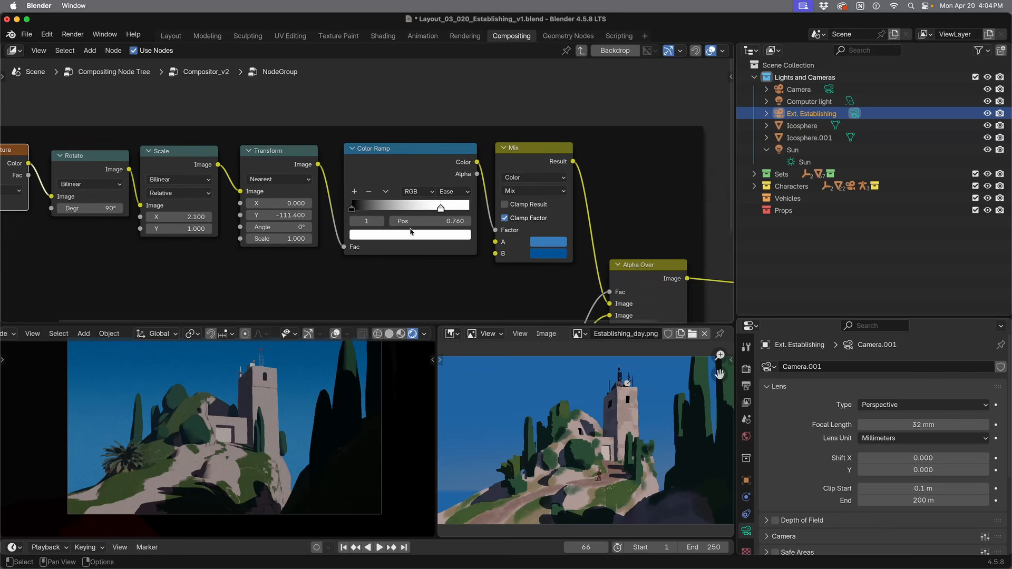
drag(449, 210, 450, 240)
Step: Try a purple color A (about #9680BA) and a muted red color B (about #975C6C) in the sky Mix node, and undo both
click(542, 148)
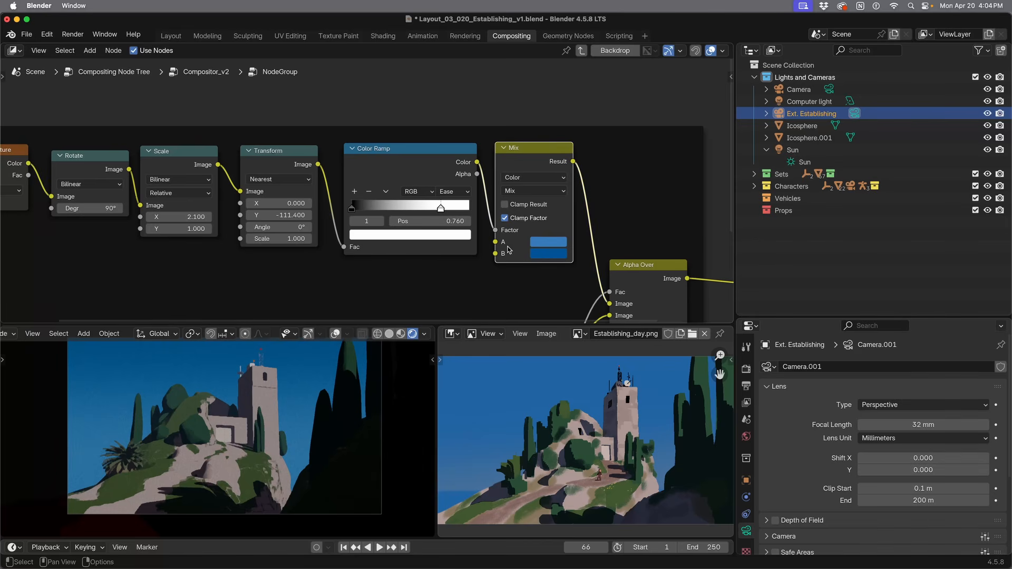
middle_drag(527, 266, 363, 247)
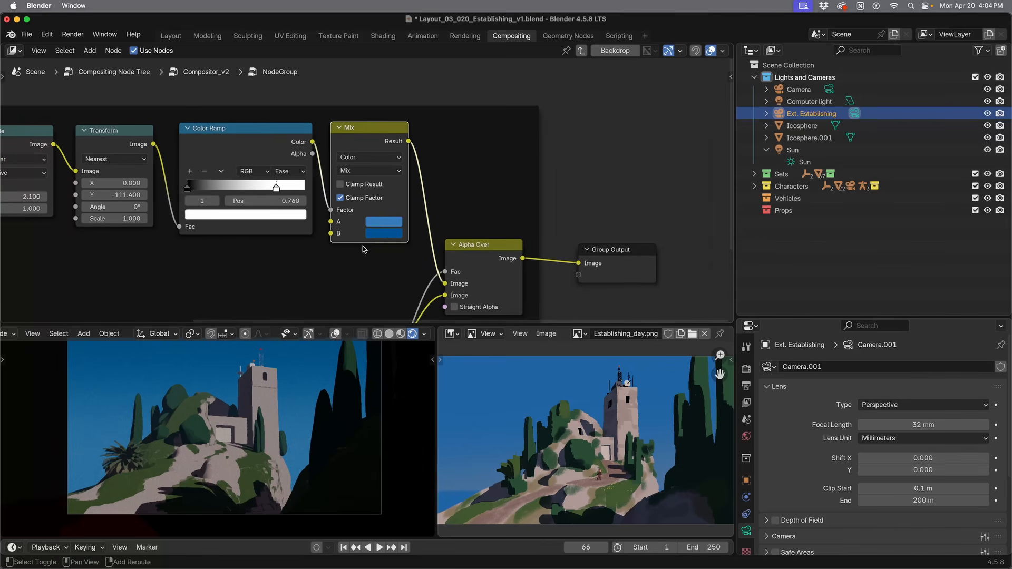
click(391, 225)
click(430, 86)
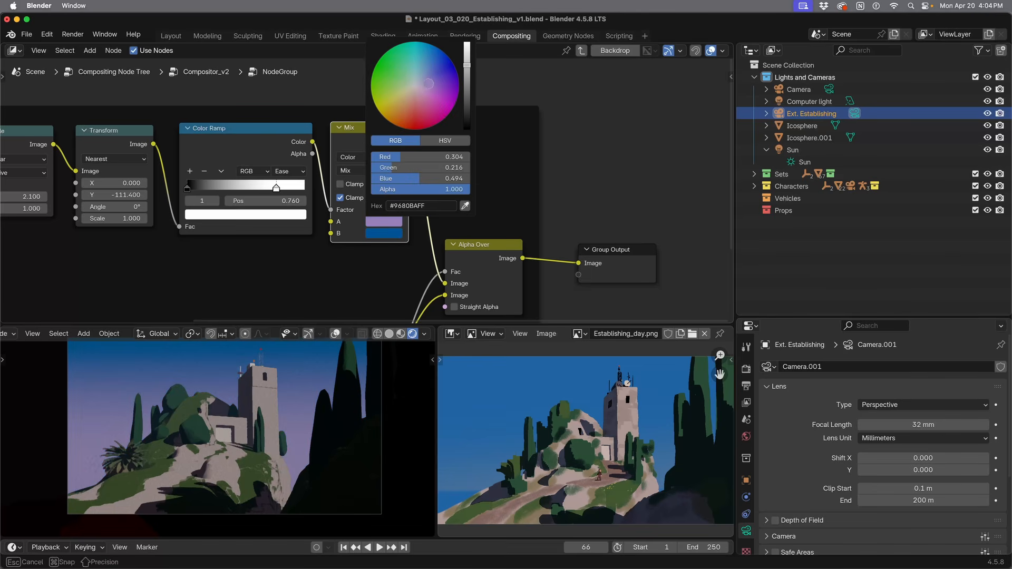
click(372, 235)
click(424, 117)
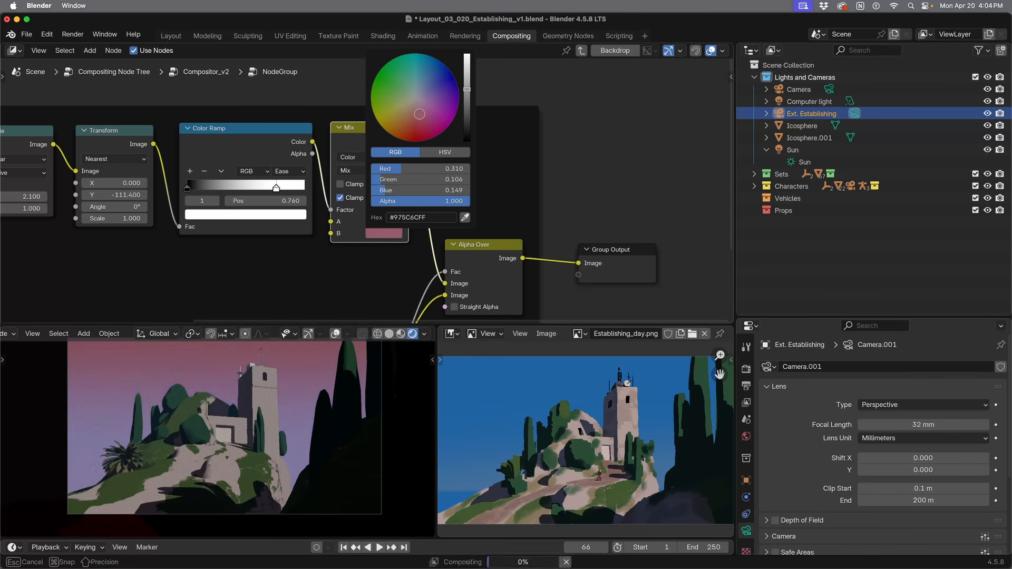
key(ctrl+z)
key(ctrl+z)
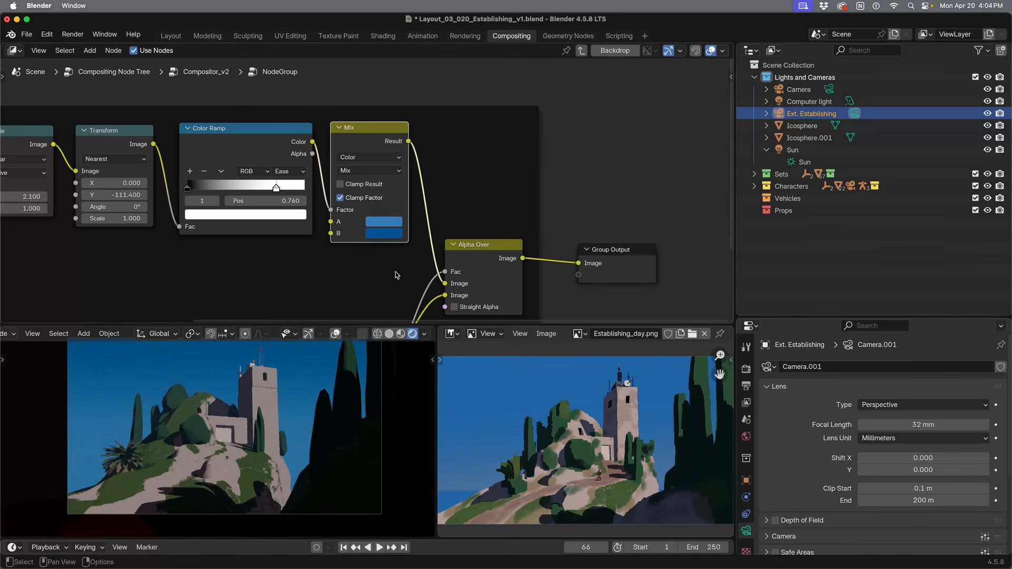
Step: Shift the Alpha Over node slightly up toward the Group Output and examine its Fac and Image inputs
scroll(413, 186, down, 3)
shift+middle_drag(369, 294, 316, 289)
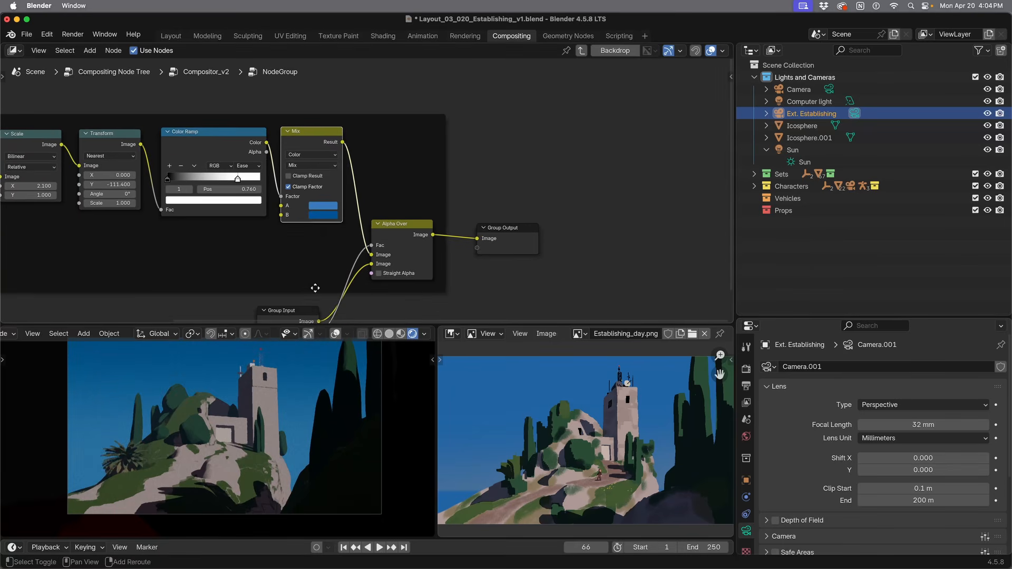
scroll(371, 263, up, 2)
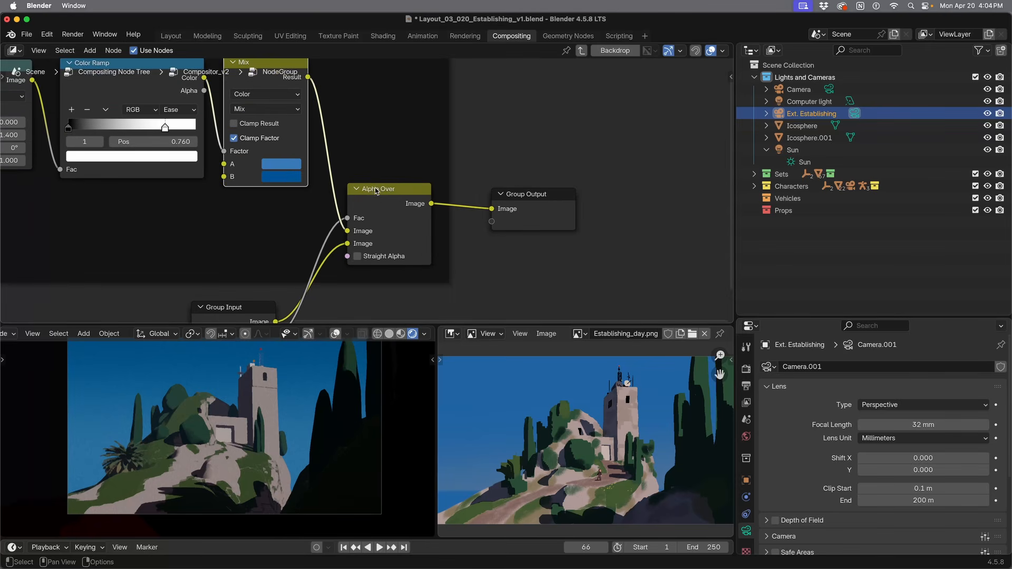
drag(377, 191, 390, 175)
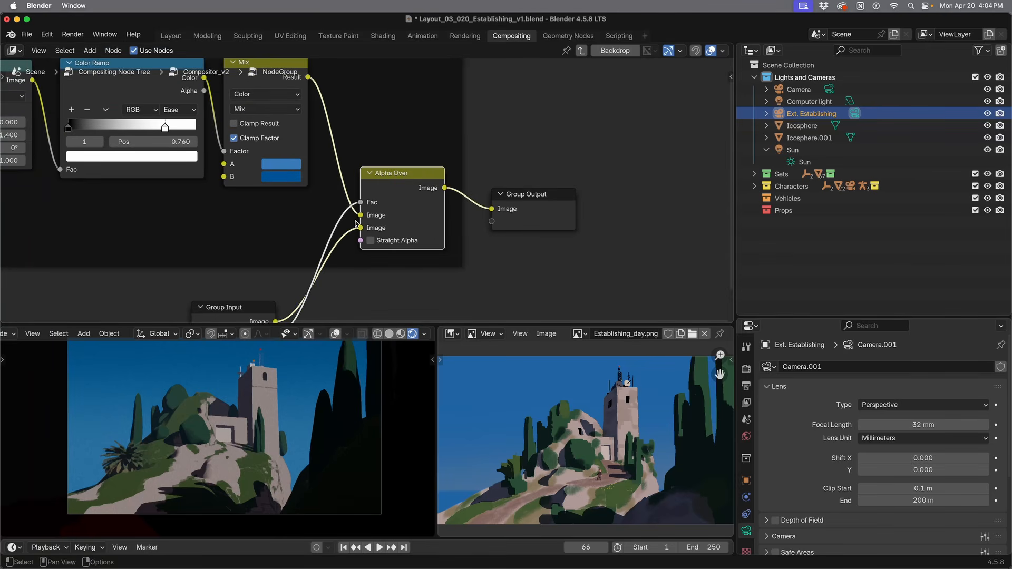
scroll(356, 224, down, 2)
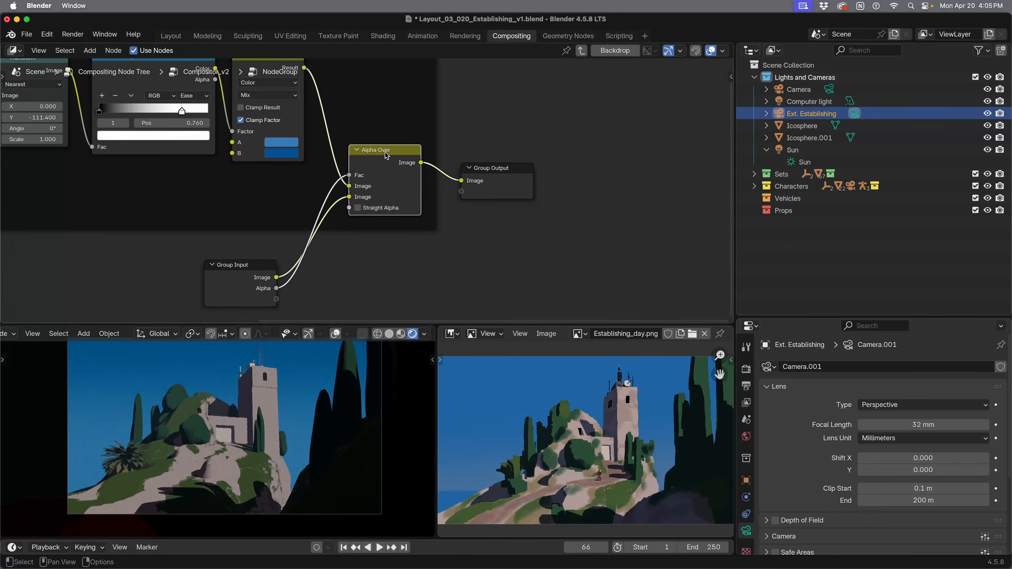
Step: Leave the Sky node group and delete the Viewer node so the full composite is displayed
key(Tab)
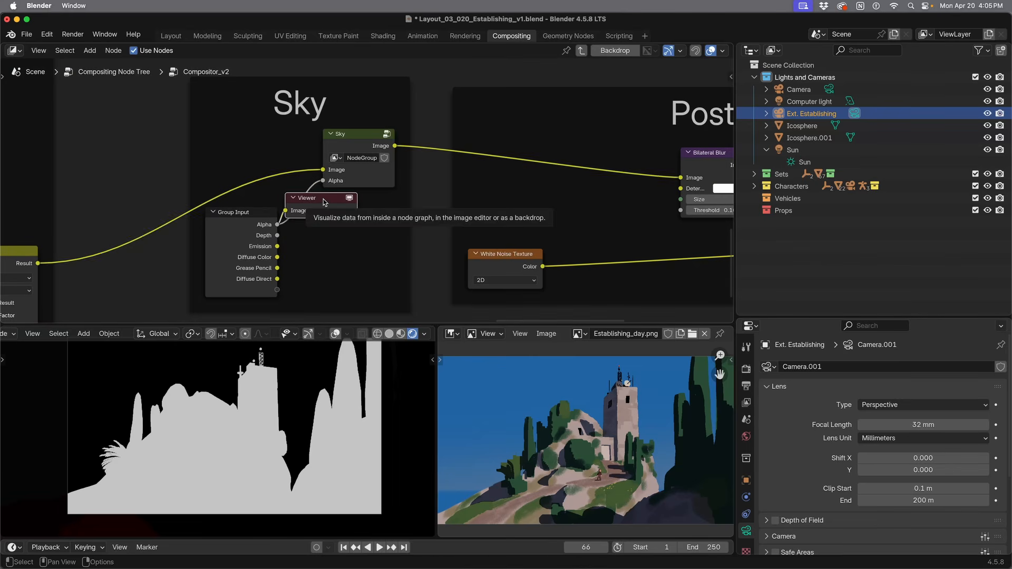
key(x)
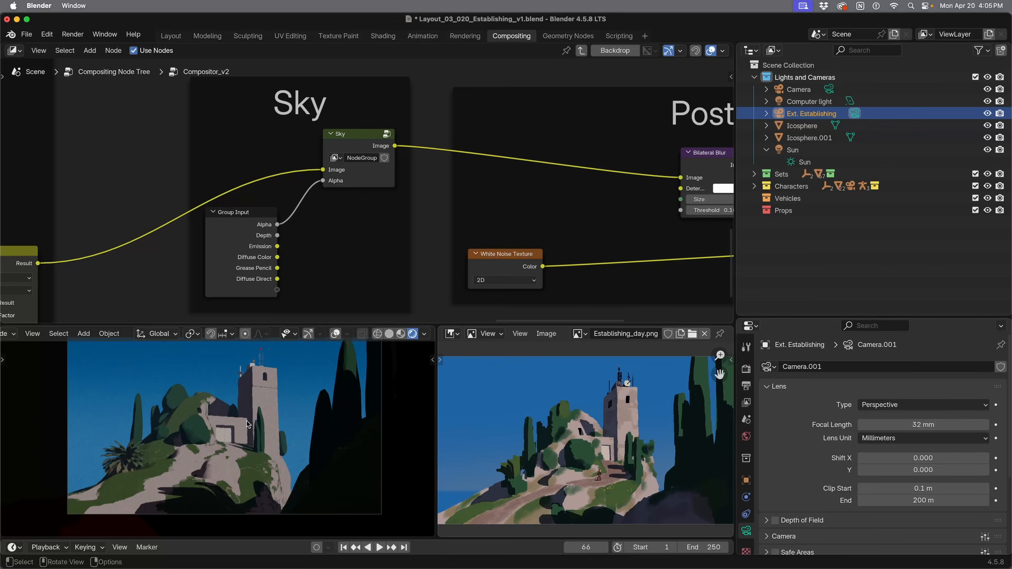
Step: Examine the Bilateral Blur, Kuwahara, White Noise Texture and Multiply nodes in the Post Process frame
scroll(423, 282, down, 2)
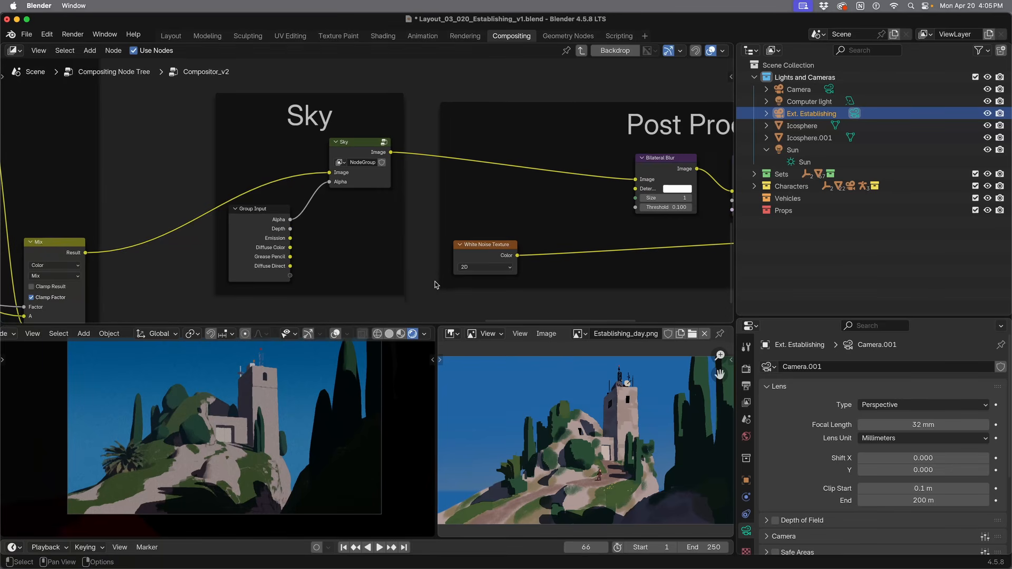
scroll(469, 205, right, 5)
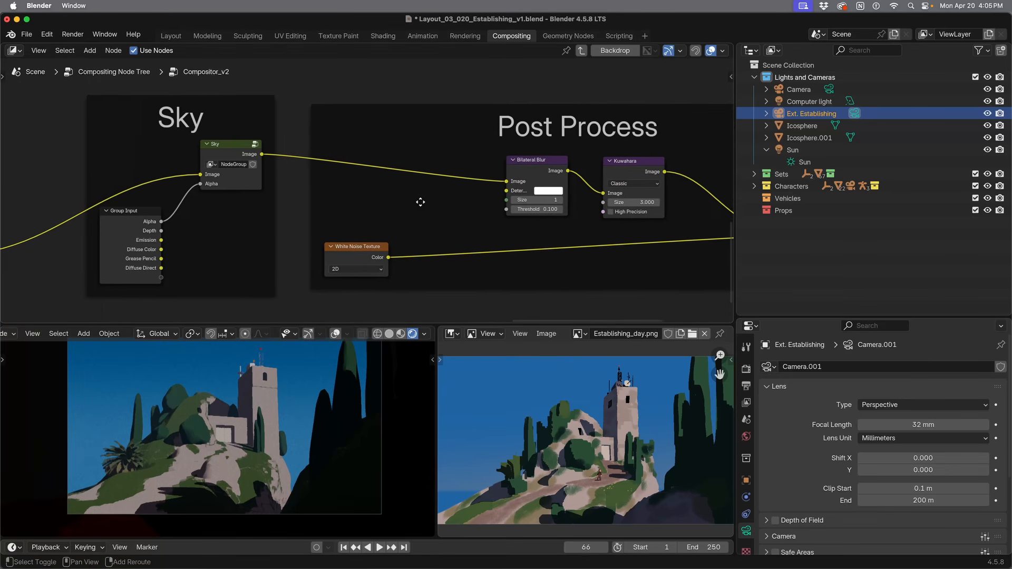
scroll(496, 240, right, 5)
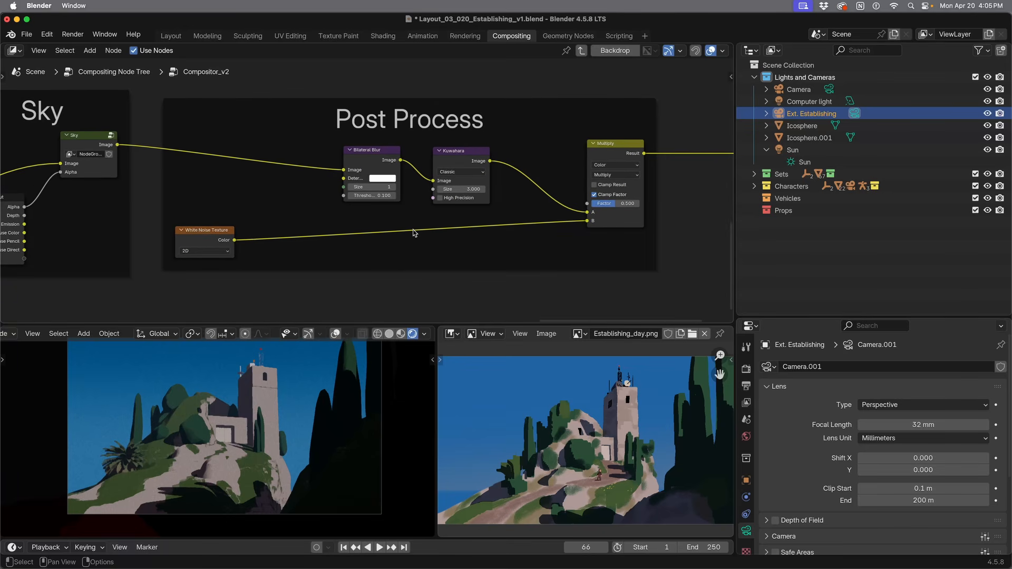
drag(220, 228, 356, 217)
scroll(450, 219, up, 2)
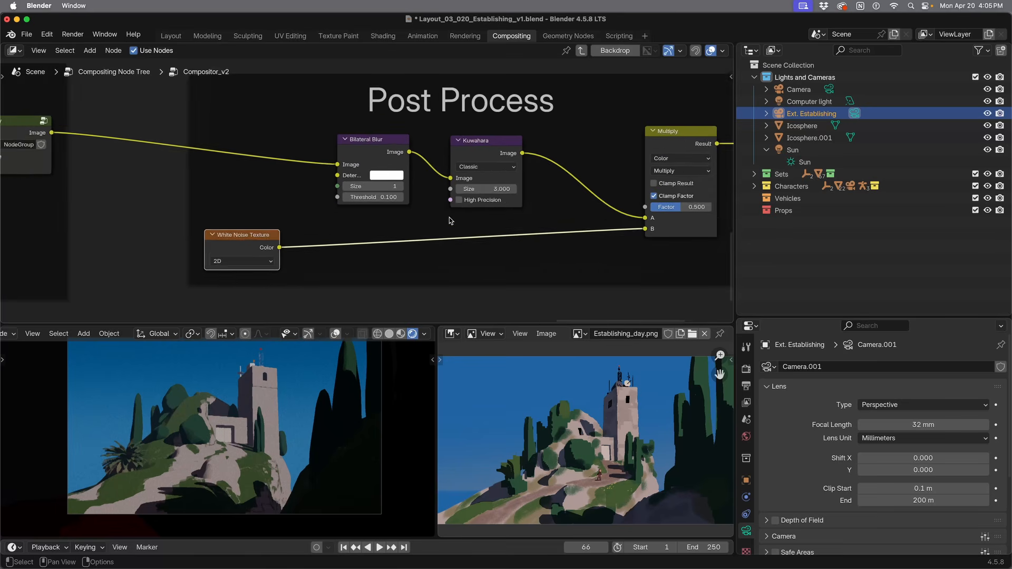
Step: Enlarge the 3D viewport and inspect the post-processed edges around the building's doorway up close
scroll(320, 407, up, 1)
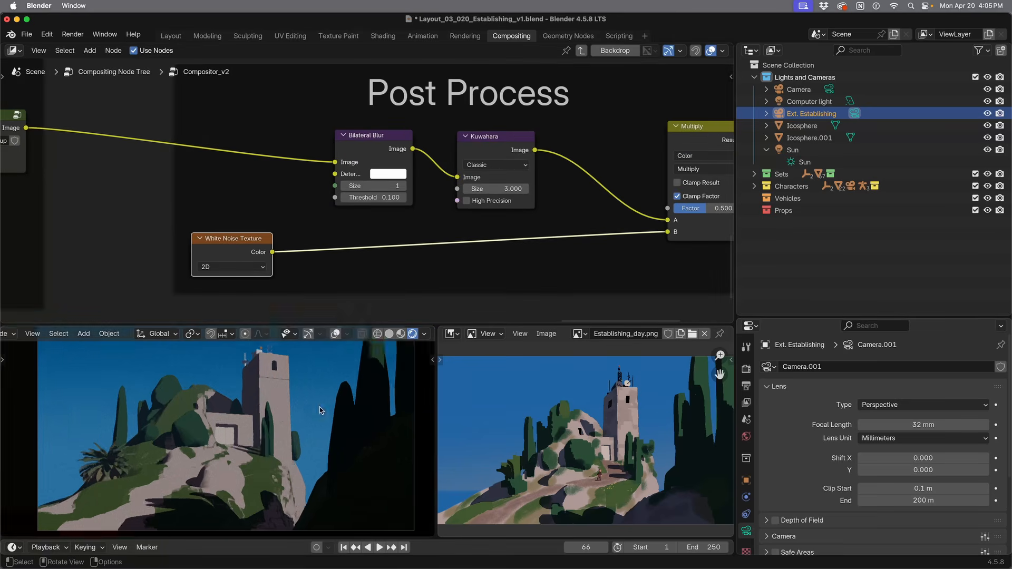
scroll(320, 407, up, 5)
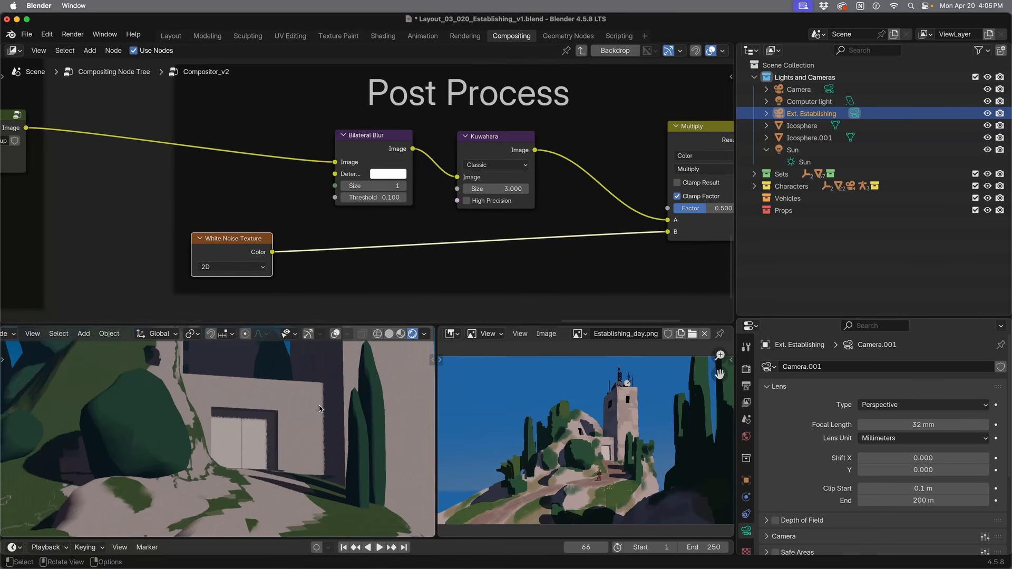
drag(301, 325, 300, 287)
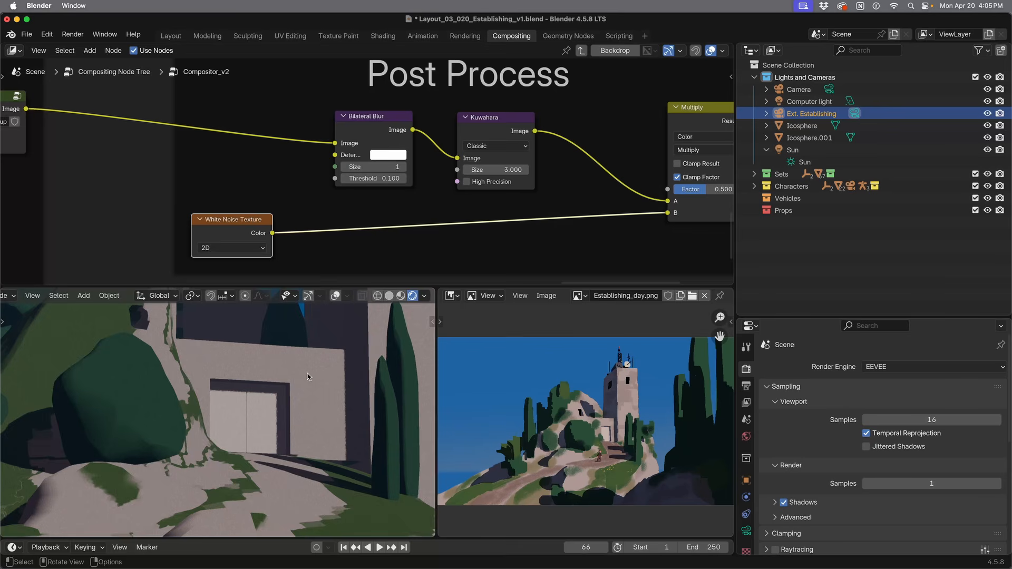
scroll(308, 374, up, 4)
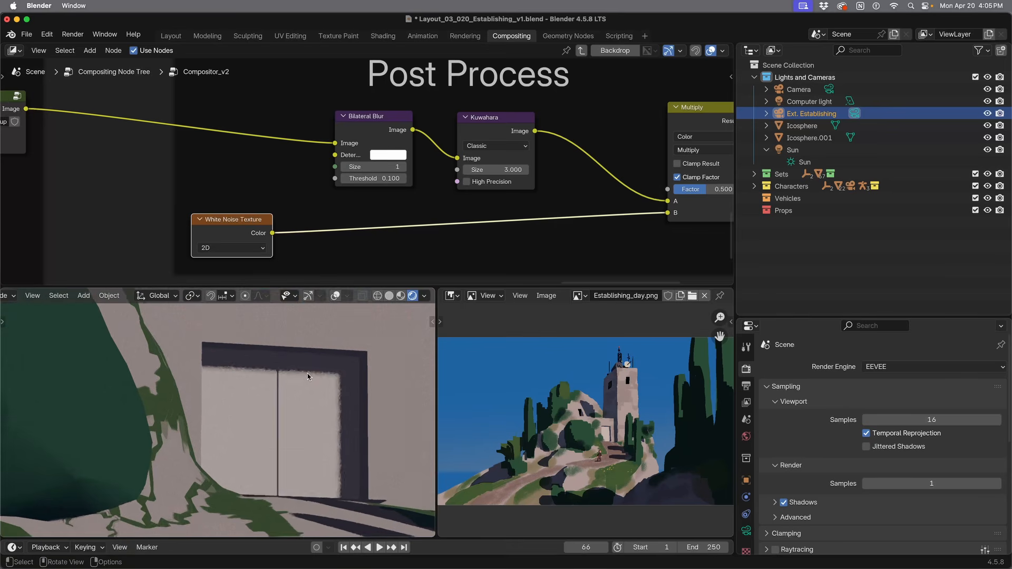
Step: Nudge the Kuwahara node slightly up toward the Bilateral Blur node and keep its filter type as Classic
scroll(308, 374, down, 2)
click(505, 169)
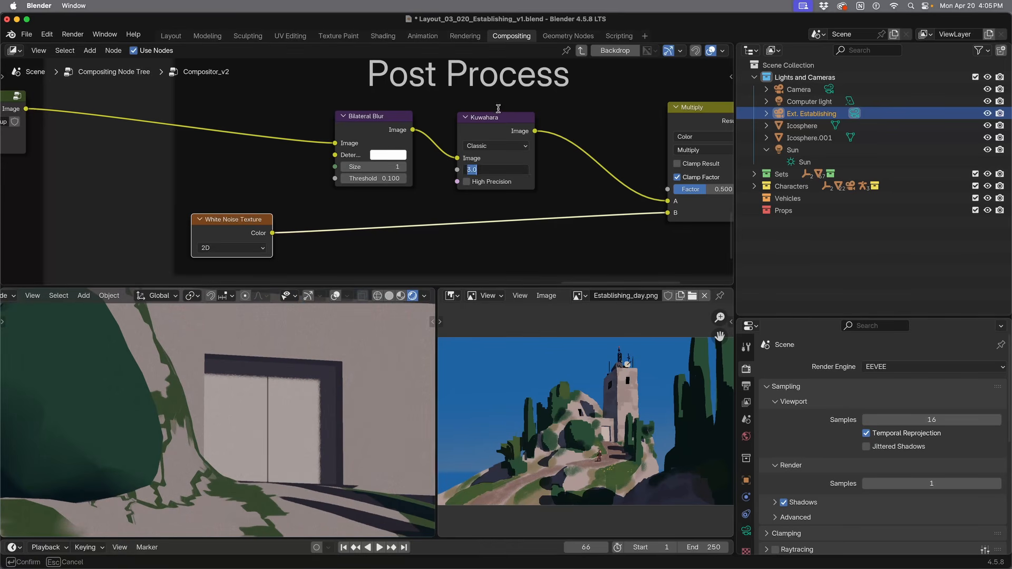
click(499, 116)
click(499, 117)
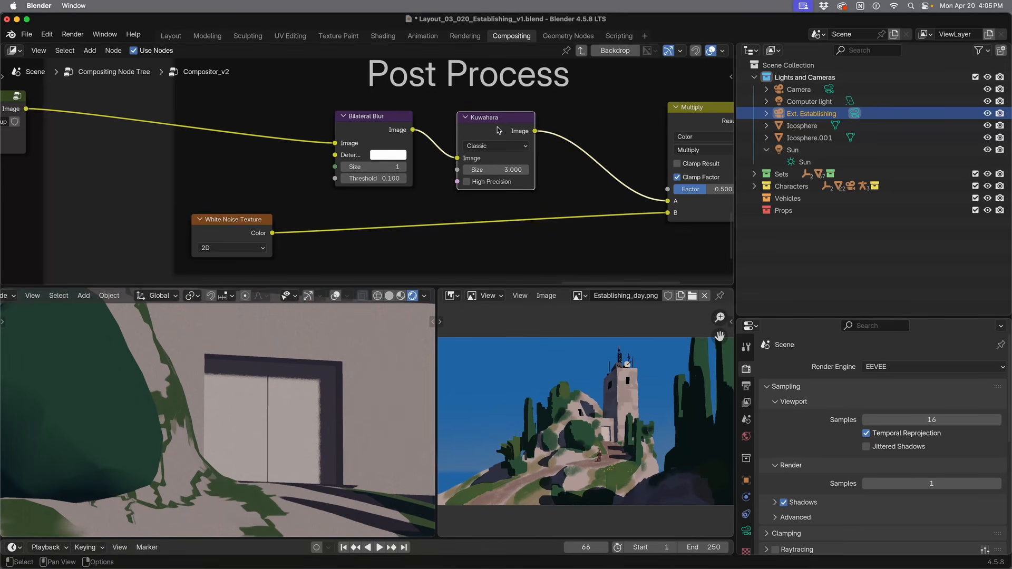
drag(498, 129, 494, 126)
click(489, 145)
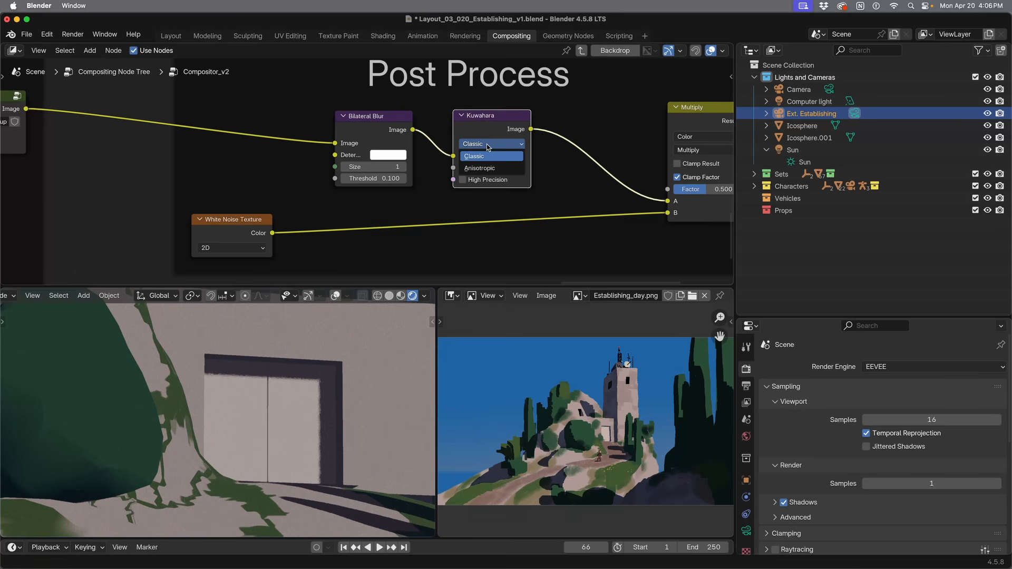
click(490, 155)
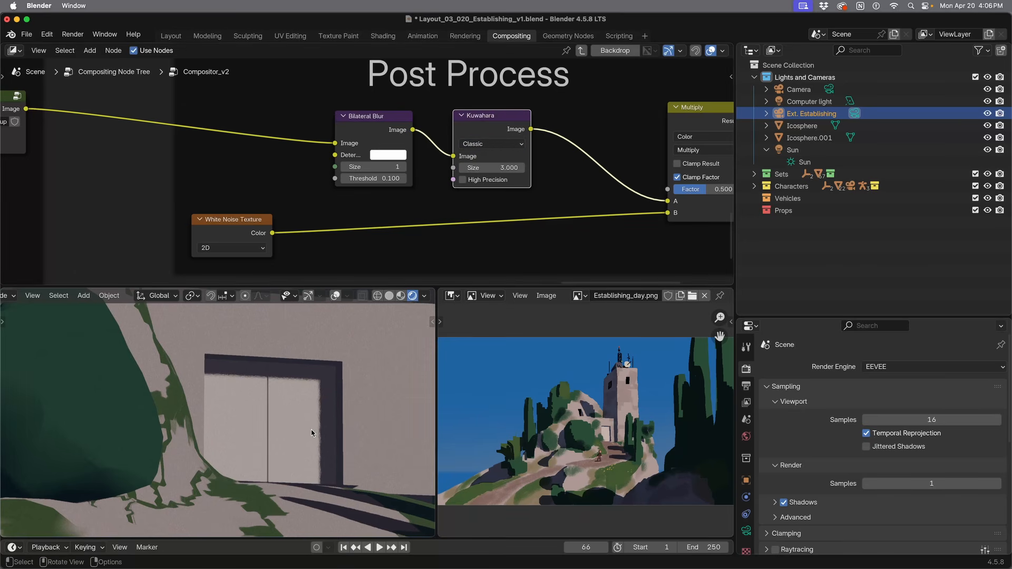
Step: Set the Kuwahara filter size to 20 and view its effect on the whole building shot
click(491, 168)
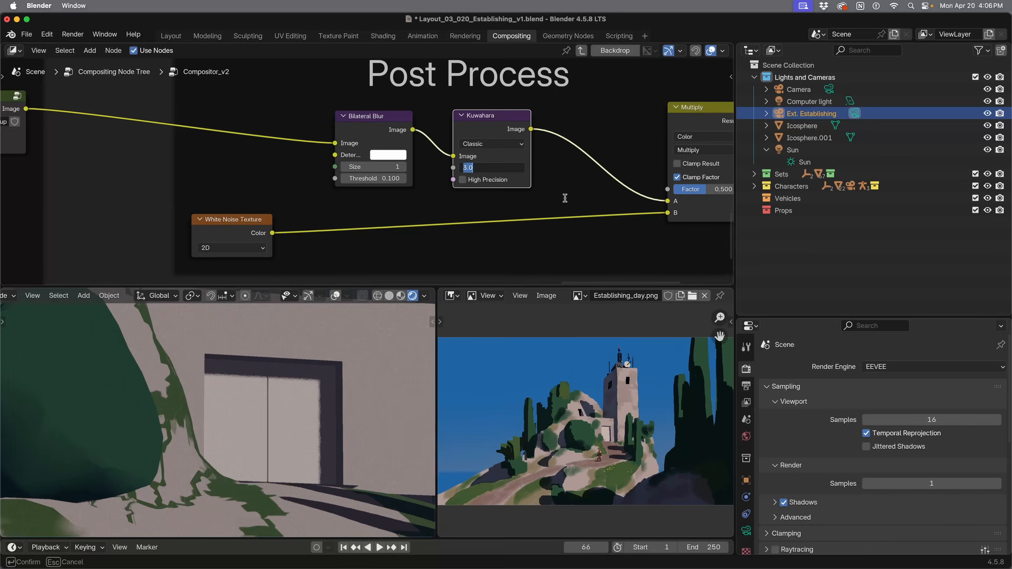
text(20)
key(Return)
scroll(287, 409, down, 3)
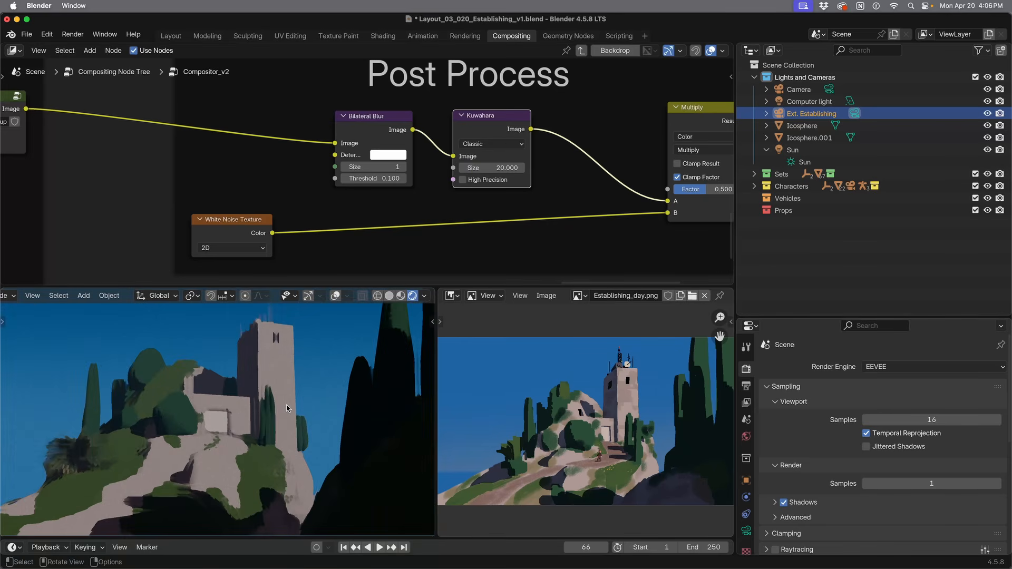
scroll(287, 408, down, 1)
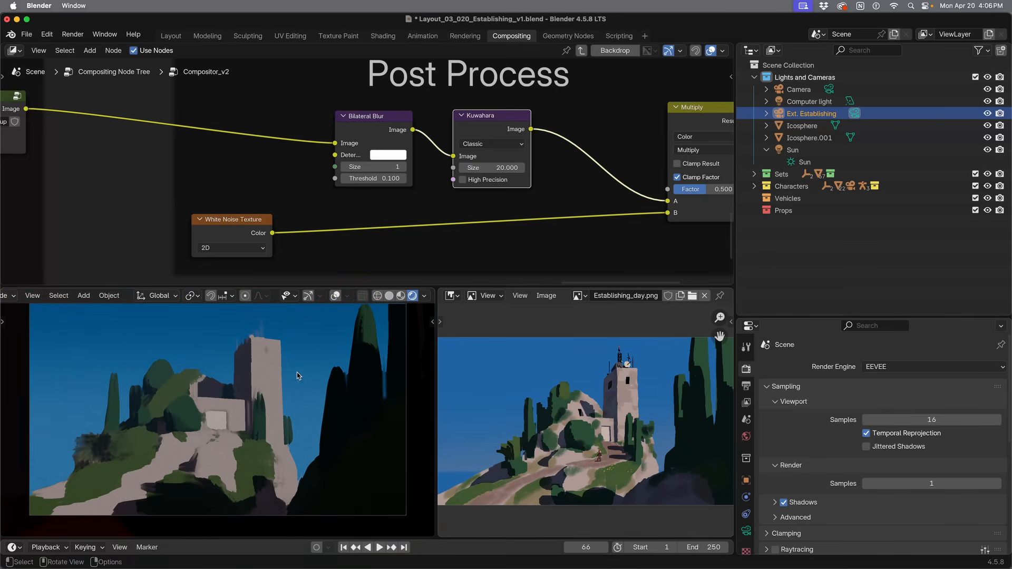
Step: Raise the Kuwahara size to 43.2 and inspect the smearing on the building, trees and hillside from other angles
drag(493, 168, 530, 168)
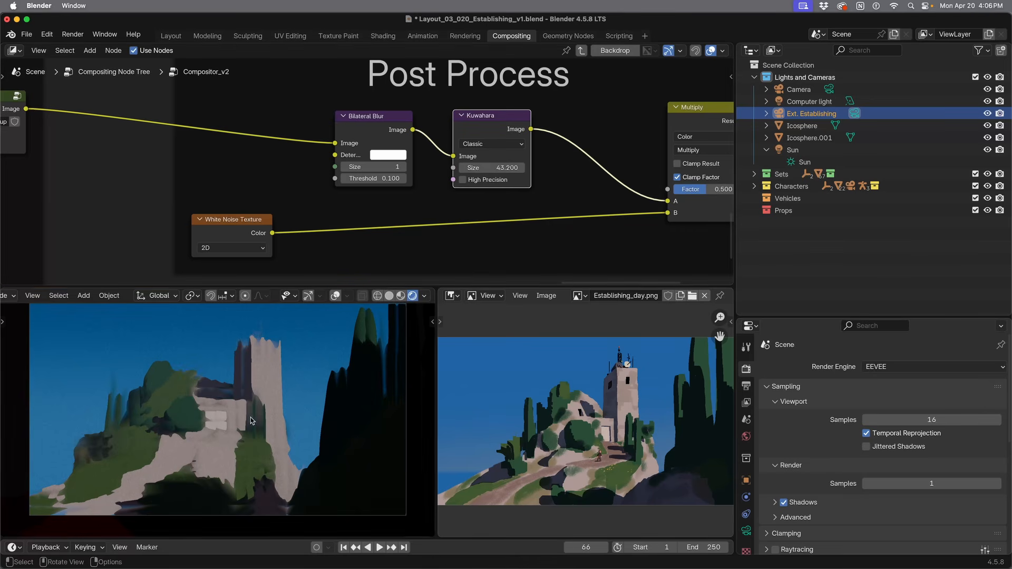
scroll(251, 421, up, 2)
middle_drag(251, 421, 200, 424)
middle_drag(279, 423, 253, 412)
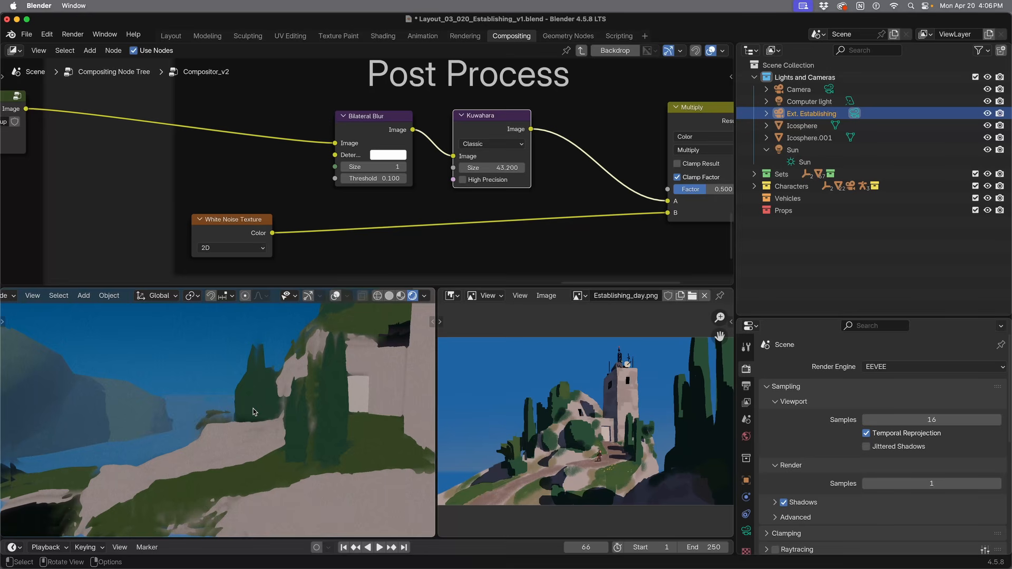
Step: Set the Kuwahara size to 12 and return the viewport to the full camera framing
click(501, 167)
text(12)
key(Return)
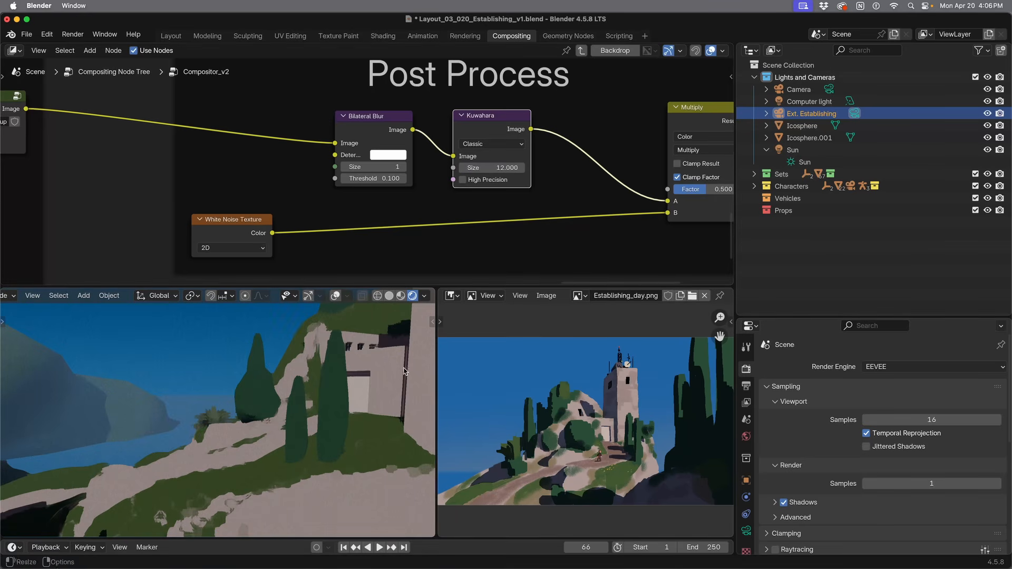
key(KP_0)
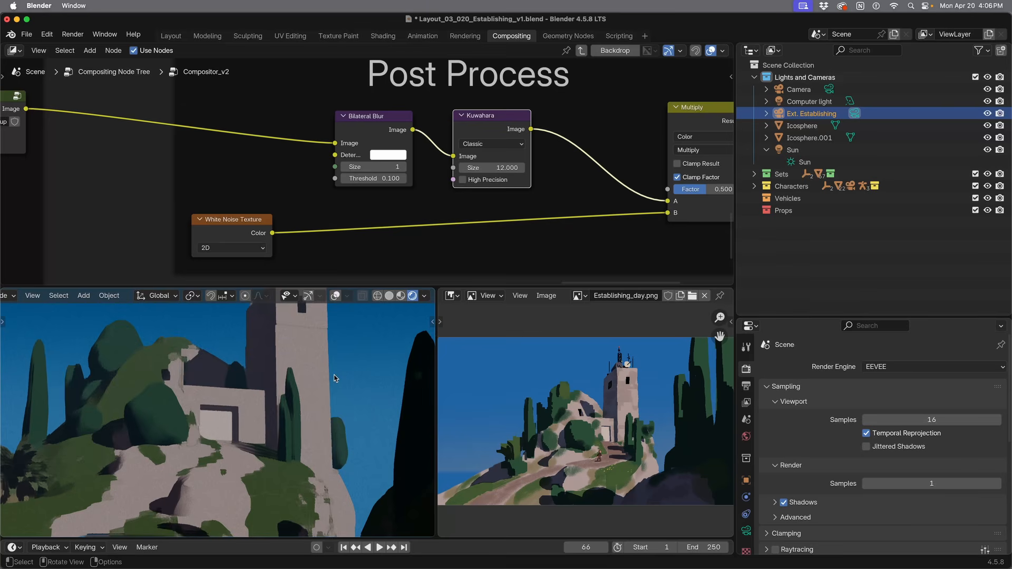
key(Home)
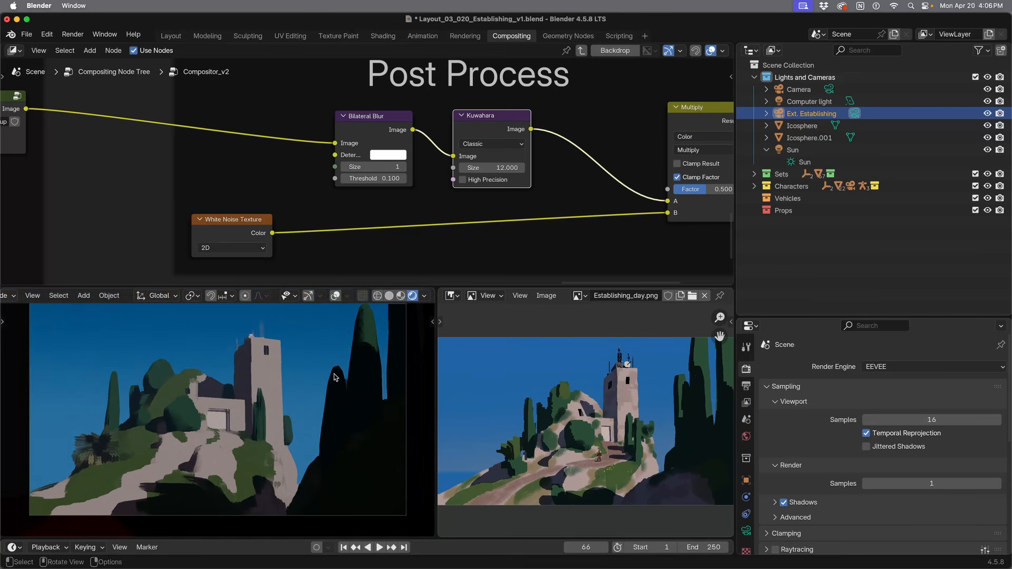
Step: Render the current frame, enlarge the render window and inspect the painterly edges around the building up close
click(68, 33)
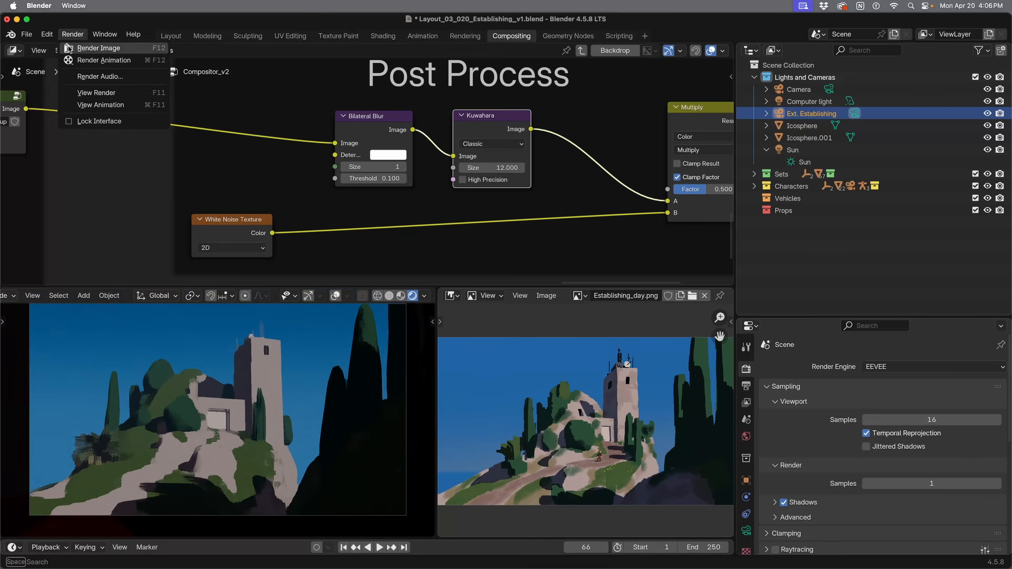
click(98, 48)
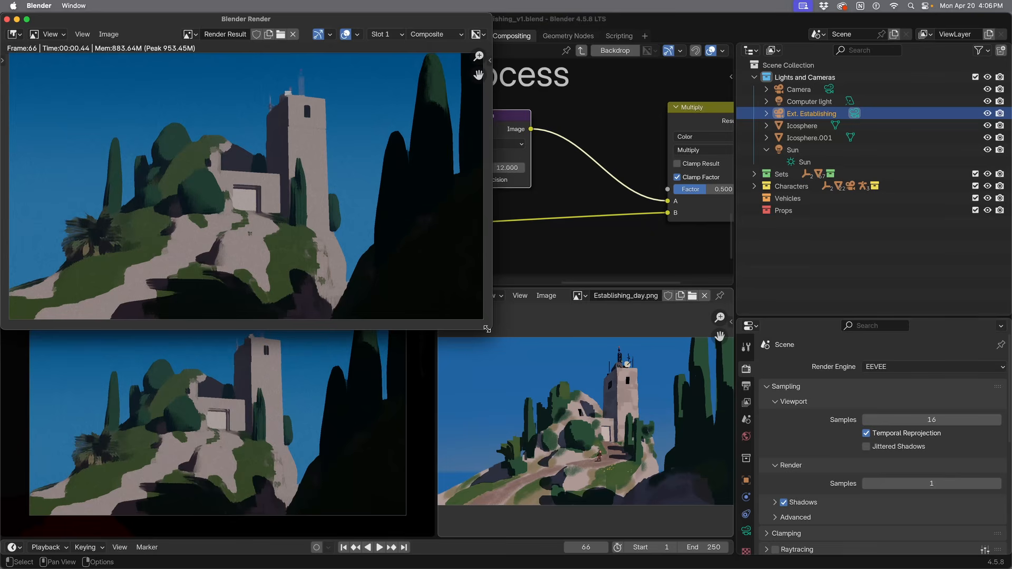
drag(488, 329, 805, 486)
scroll(671, 368, up, 4)
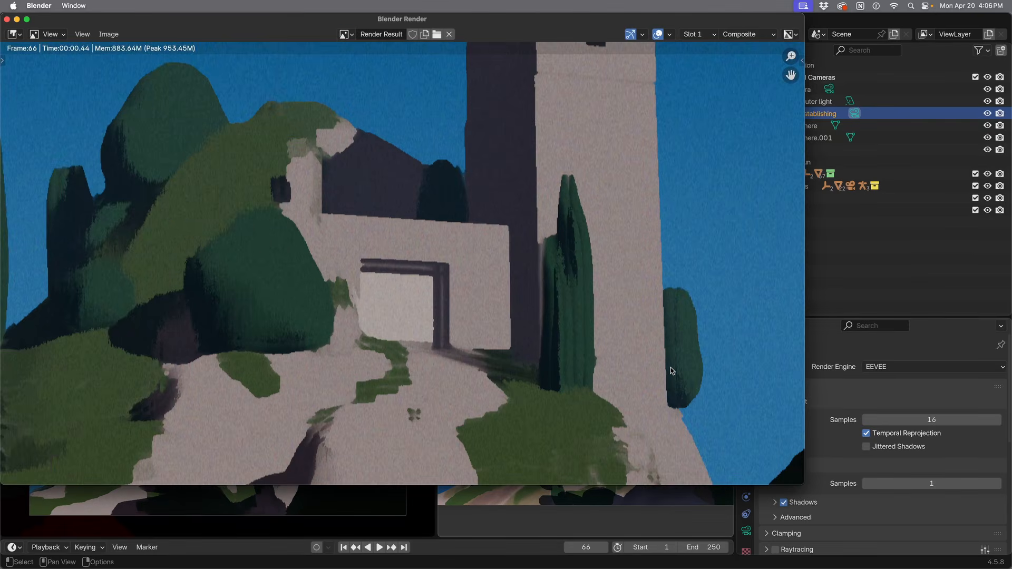
scroll(670, 368, up, 2)
scroll(671, 368, down, 4)
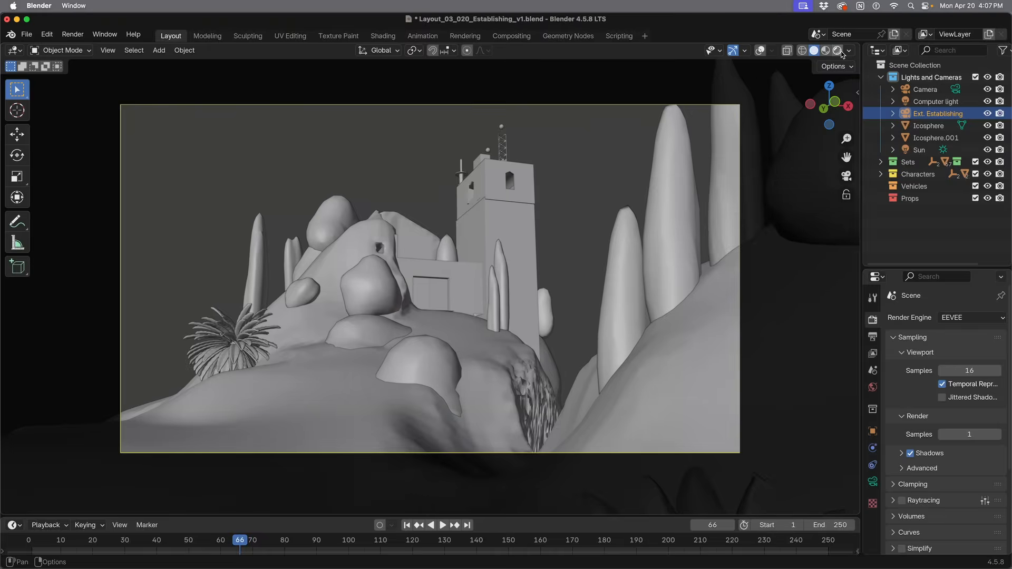
Step: Show the layout scene in rendered shading, then return to the compositing workspace with the Compositor_v2 node in close view
click(840, 51)
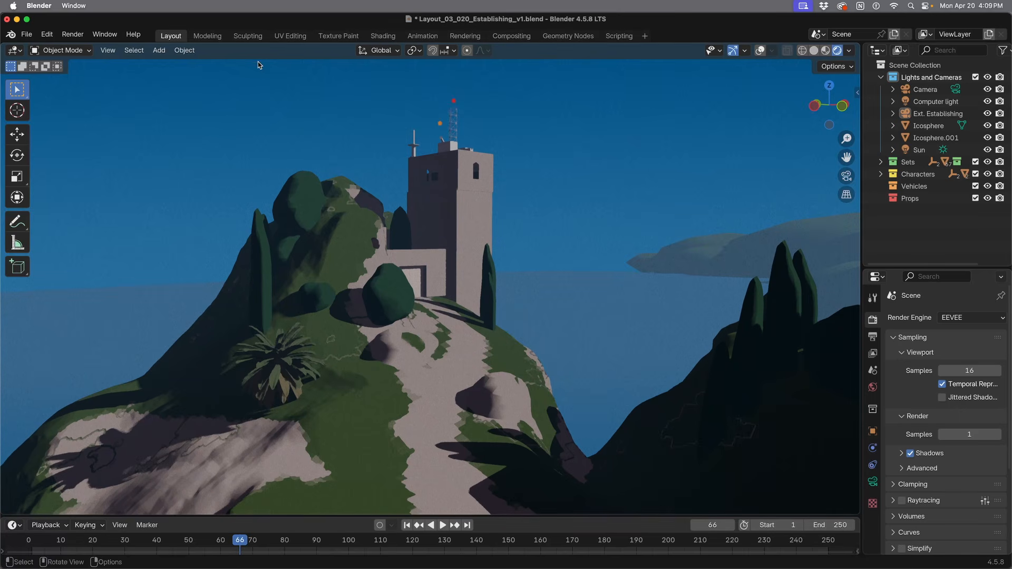
click(507, 37)
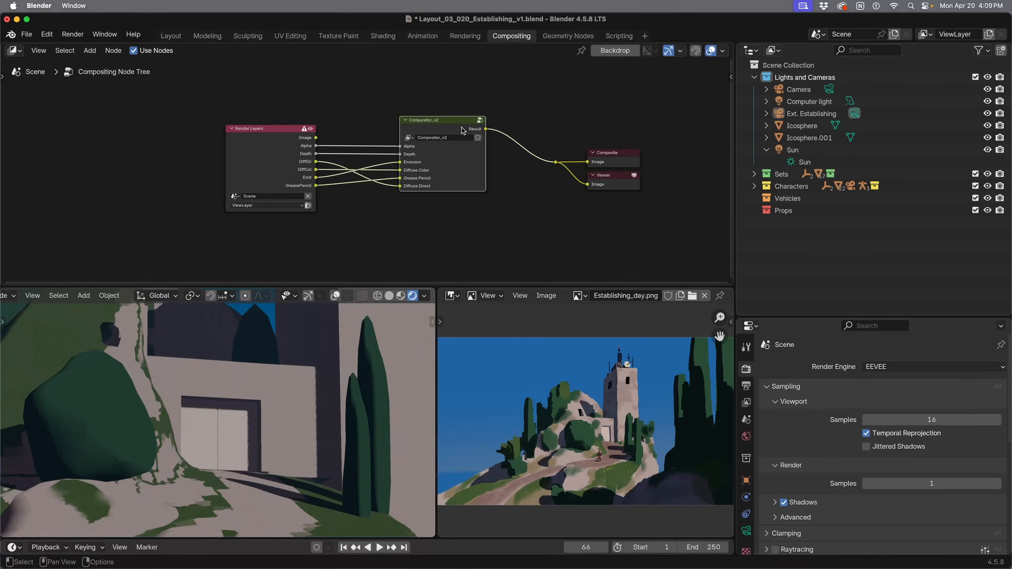
middle_drag(337, 390, 306, 405)
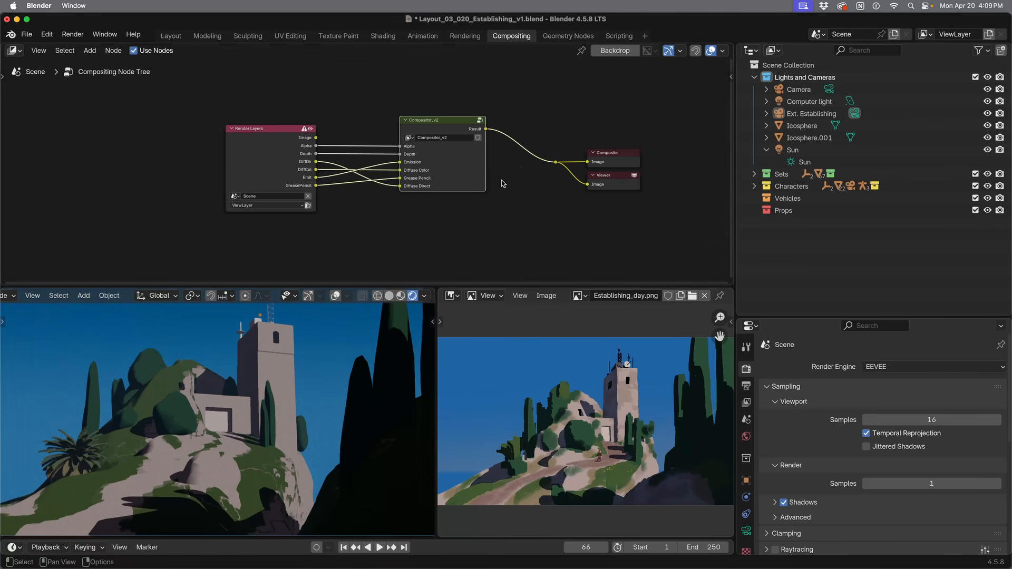
scroll(500, 184, up, 2)
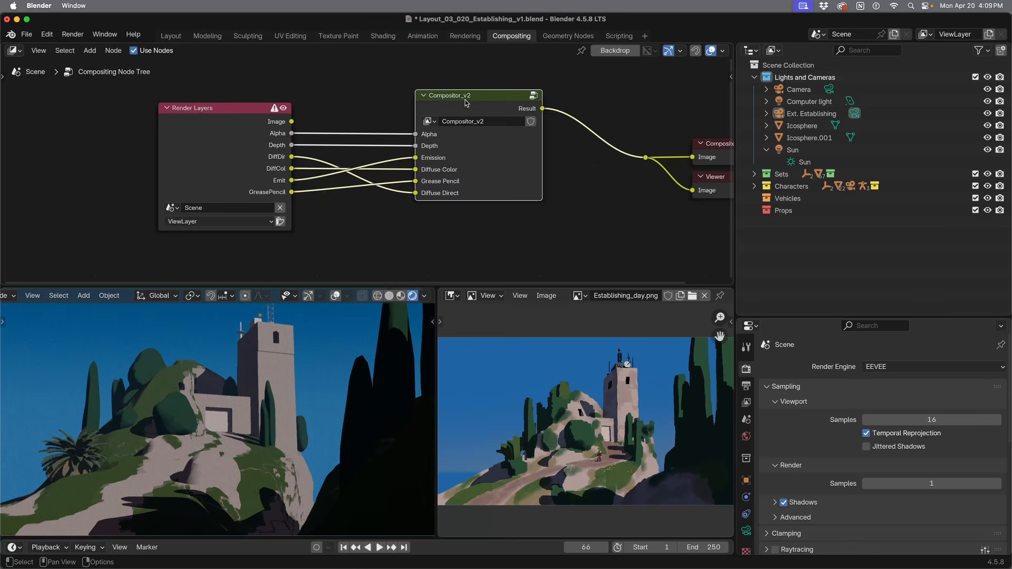
Step: Enter the Compositor_v2 group and review its frames from Post Process and Sky back through Atmospheric Perspective, Emission and Screen Light to Color
key(Tab)
scroll(433, 167, down, 3)
scroll(188, 178, down, 1)
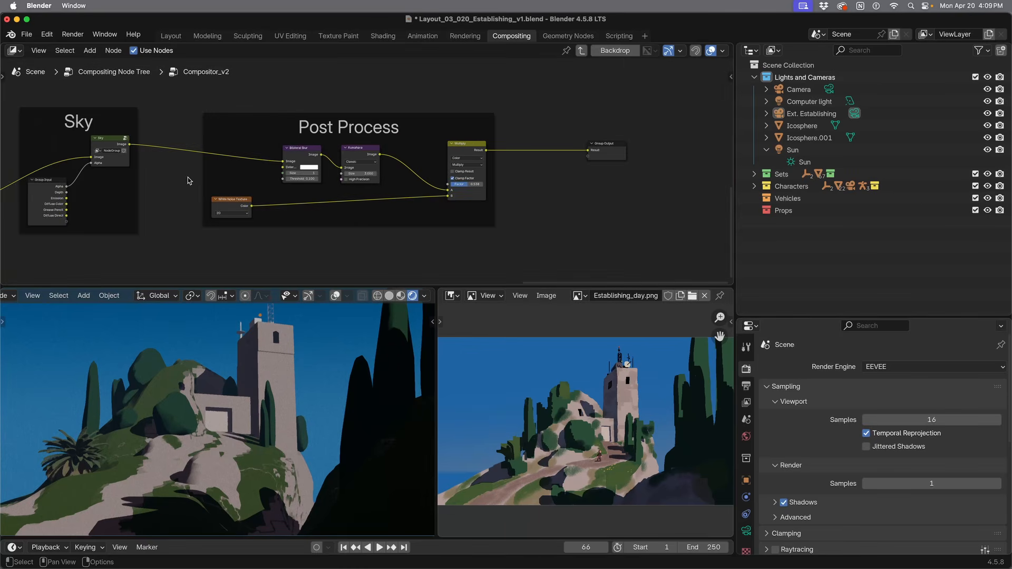
shift+middle_drag(180, 199, 553, 176)
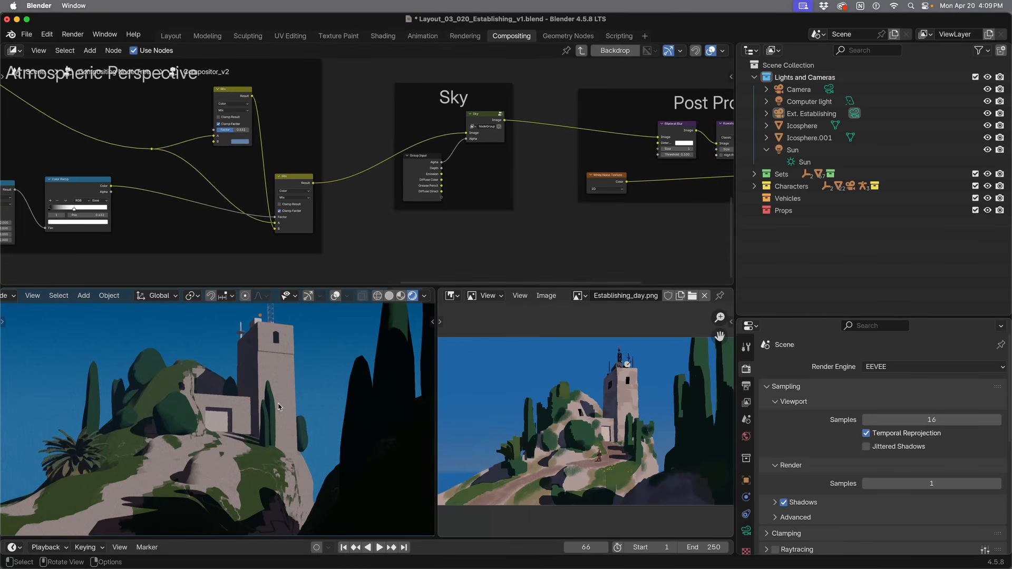
key(KP_0)
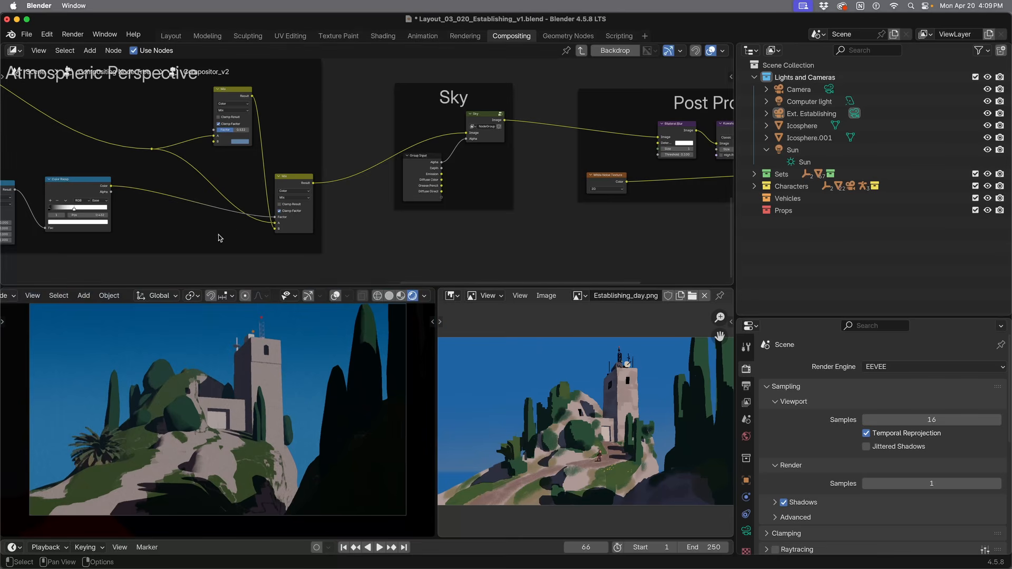
shift+middle_drag(217, 237, 670, 235)
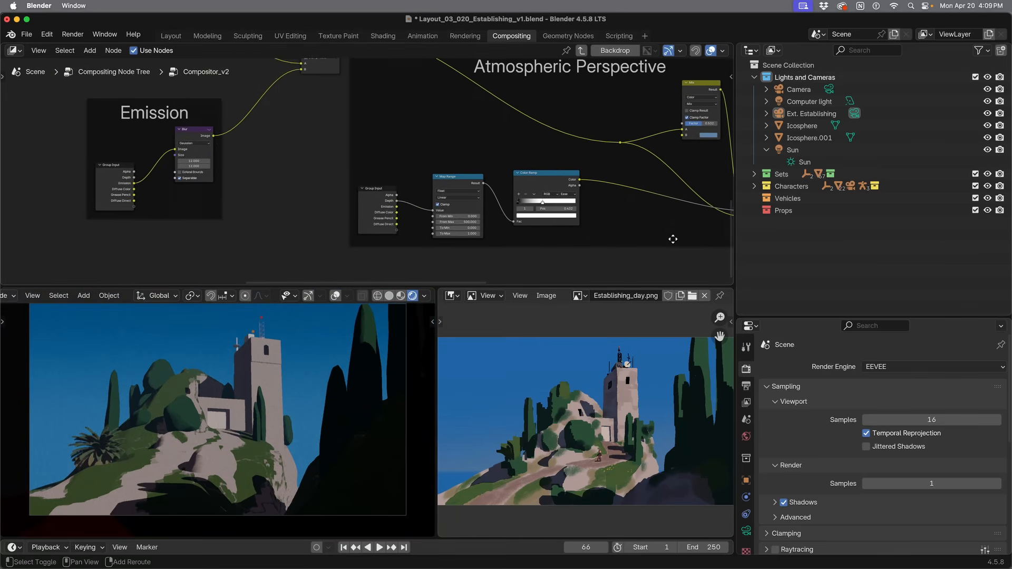
scroll(324, 177, down, 1)
scroll(324, 177, down, 1)
shift+middle_drag(314, 174, 579, 221)
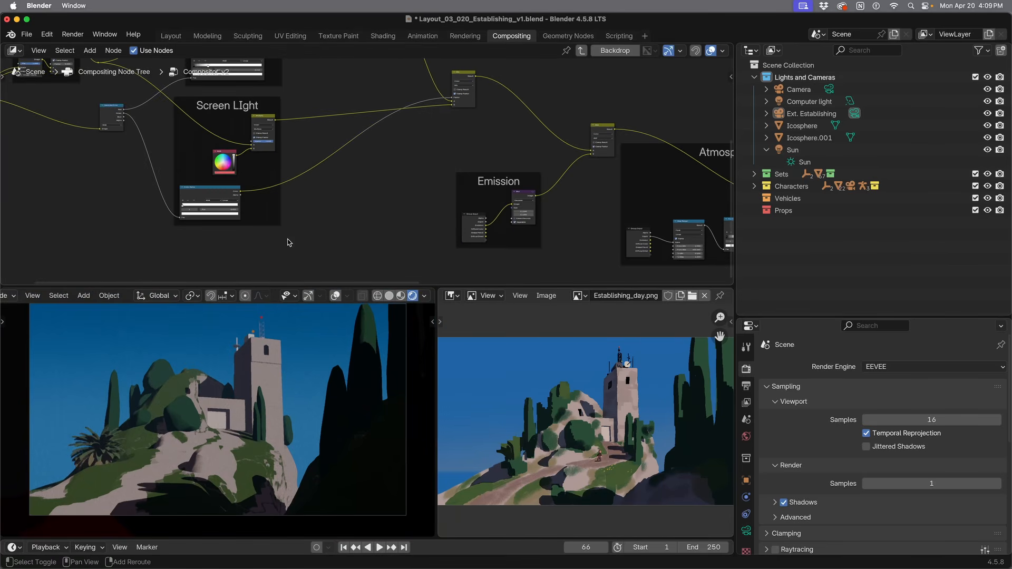
shift+middle_drag(287, 239, 459, 285)
shift+middle_drag(214, 158, 272, 219)
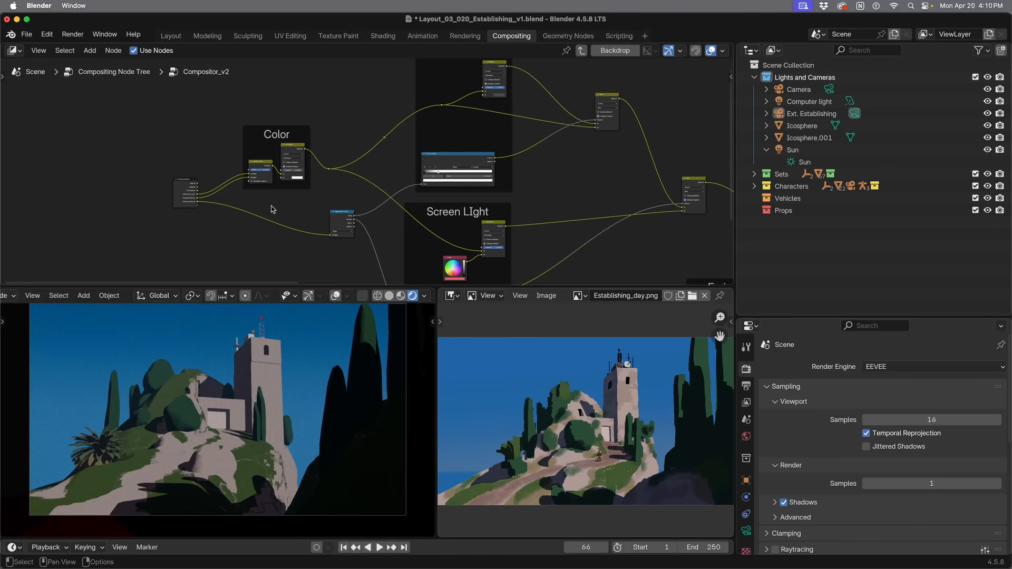
Step: Change the B color of the Multiply node in the Color frame to a light salmon pink
scroll(285, 191, up, 2)
click(265, 182)
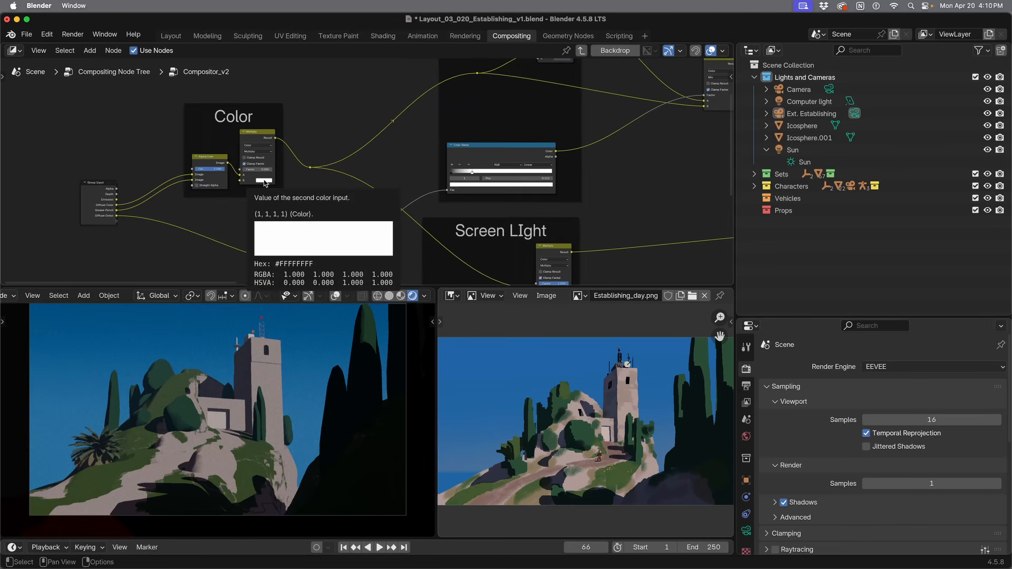
scroll(264, 184, up, 3)
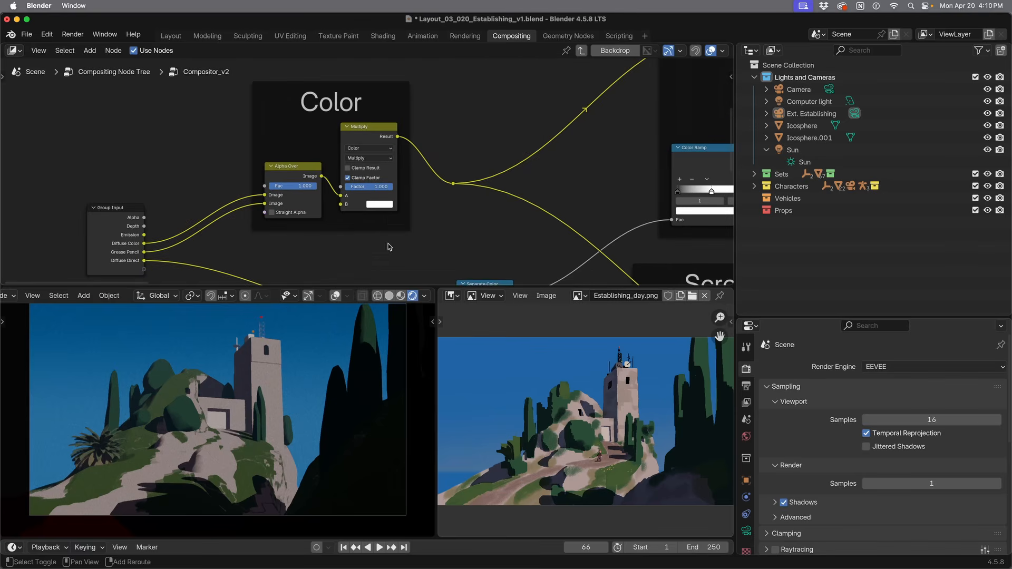
click(385, 206)
drag(401, 120, 400, 116)
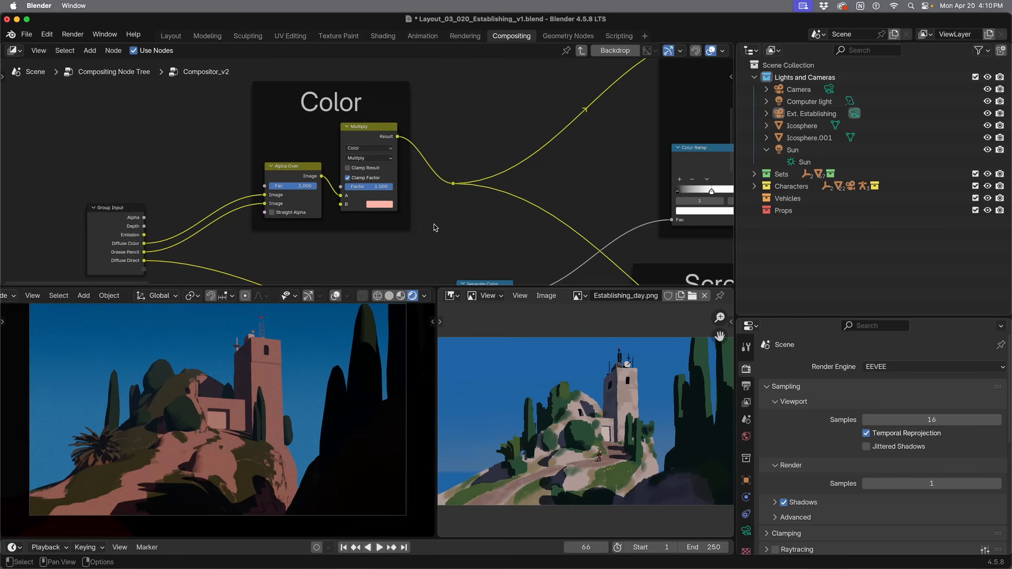
Step: Darken the B color of the Multiply node above the shadow Color Ramp to #3D3742FF
scroll(436, 227, down, 1)
shift+middle_drag(489, 232, 119, 101)
click(460, 119)
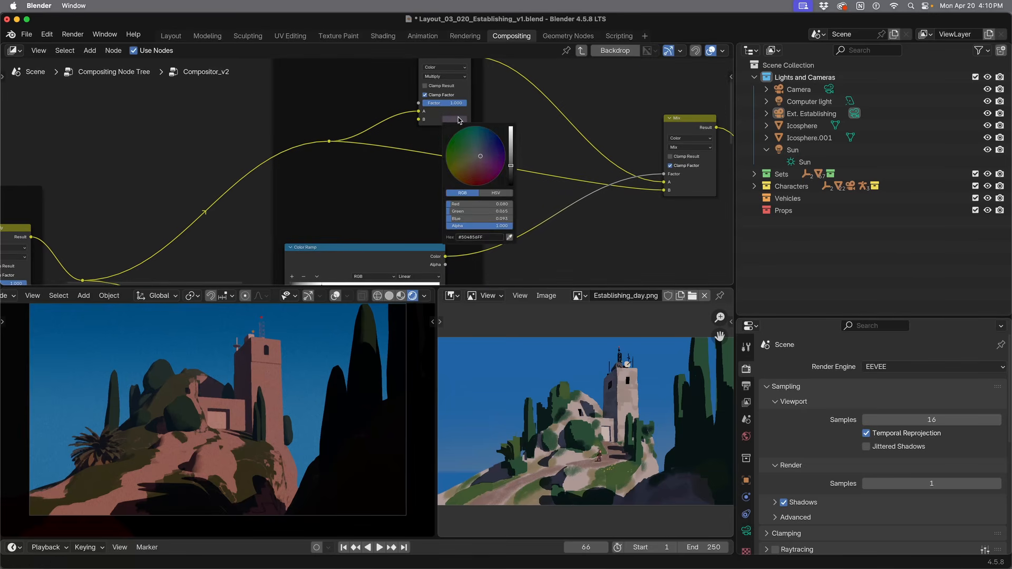
drag(511, 170, 511, 170)
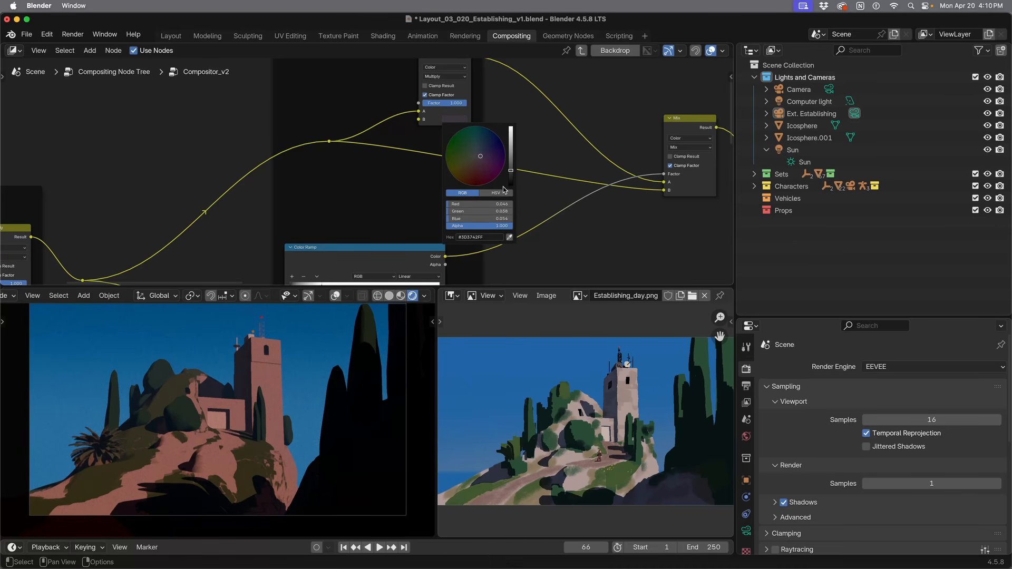
Step: Open the node group in the Sky frame and recolor its Mix gradient to dusty pink for A and purple for B, with the ramp stop at 0.610
scroll(591, 238, down, 18)
shift+middle_drag(562, 222, 304, 125)
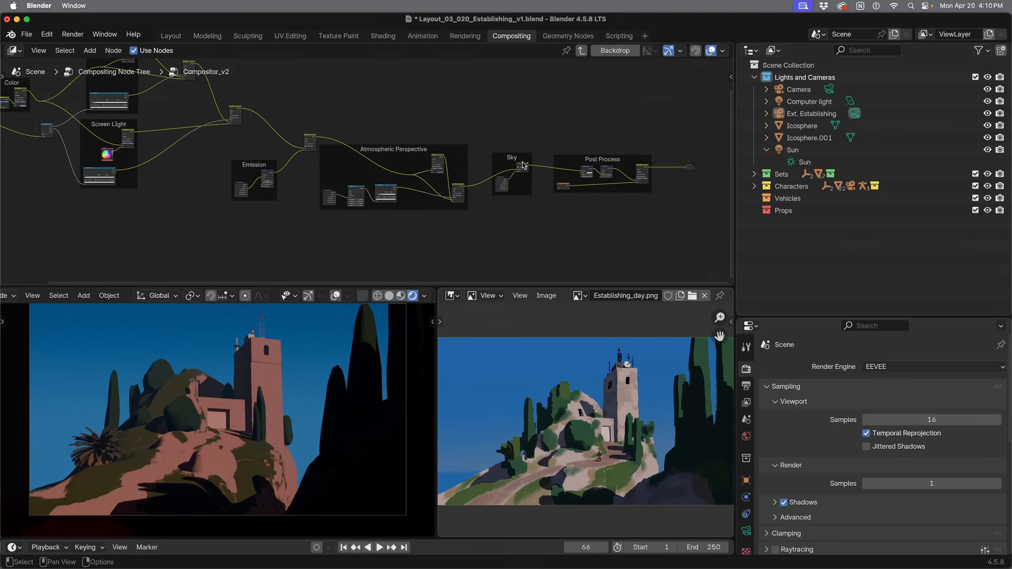
key(Tab)
scroll(495, 181, up, 8)
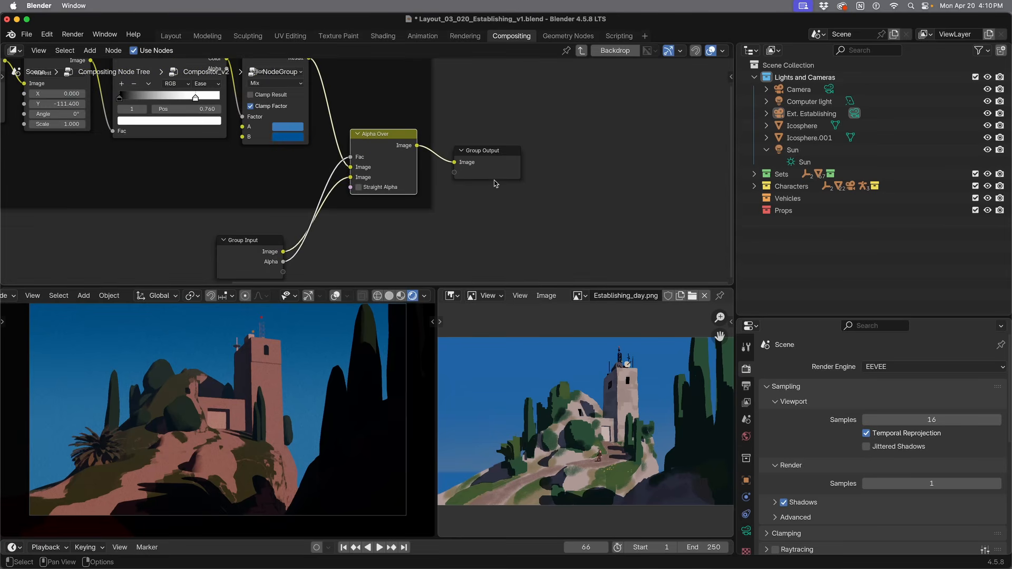
shift+middle_drag(458, 109, 621, 156)
scroll(548, 158, up, 5)
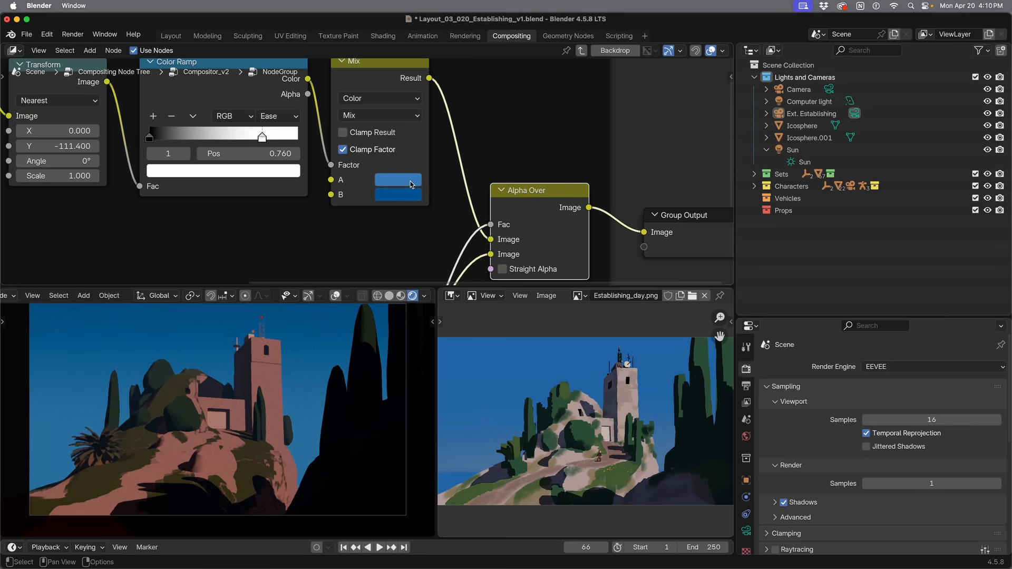
click(412, 184)
mouse_move(446, 263)
mouse_down()
mouse_move(447, 256)
mouse_move(441, 274)
mouse_up()
click(405, 202)
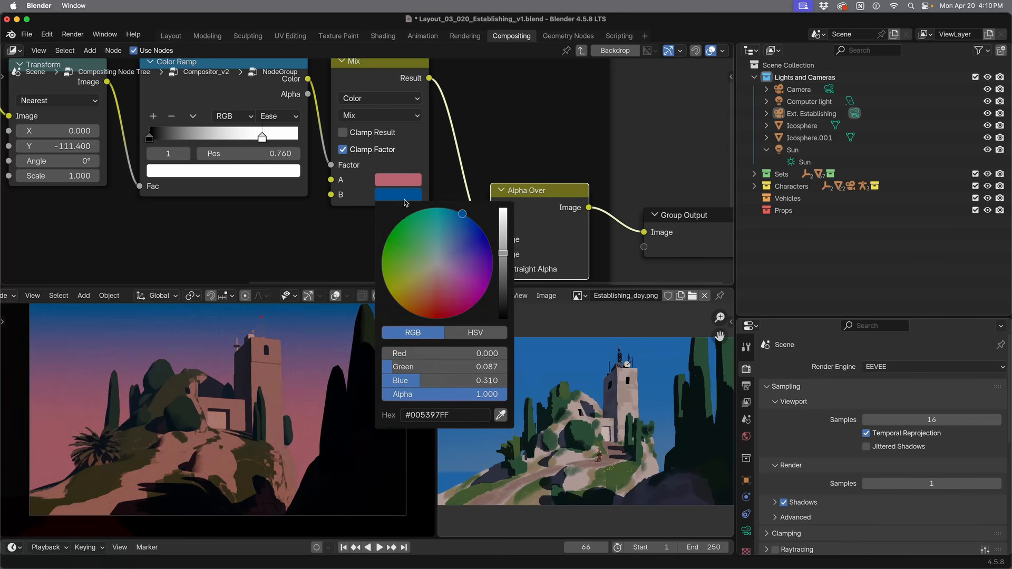
mouse_move(454, 228)
mouse_down()
mouse_move(458, 248)
mouse_move(503, 270)
mouse_move(503, 258)
mouse_up()
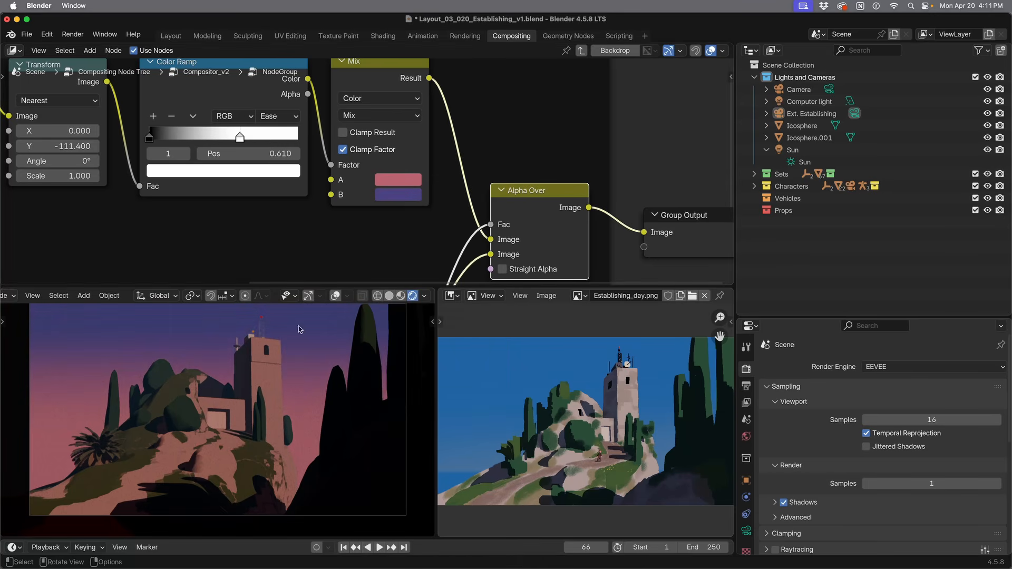
Step: Examine the recolored sky in the layout scene from a free angle and through the camera
click(172, 36)
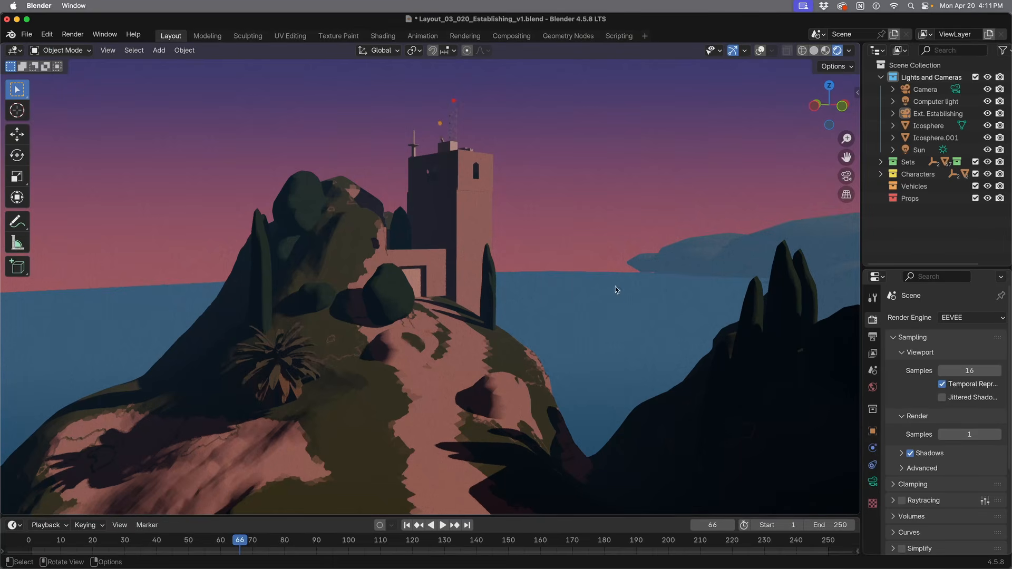
click(604, 321)
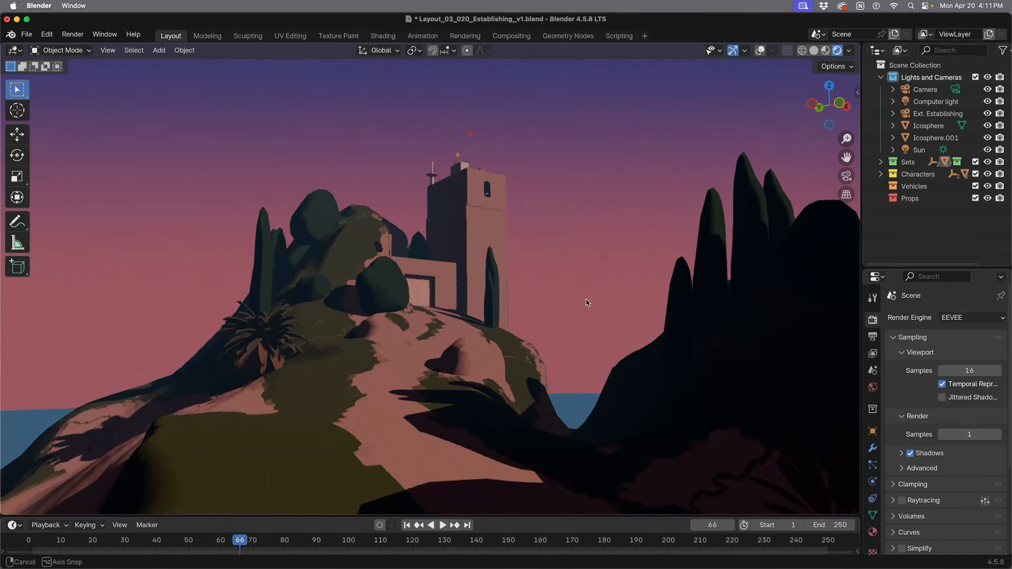
key(KP_0)
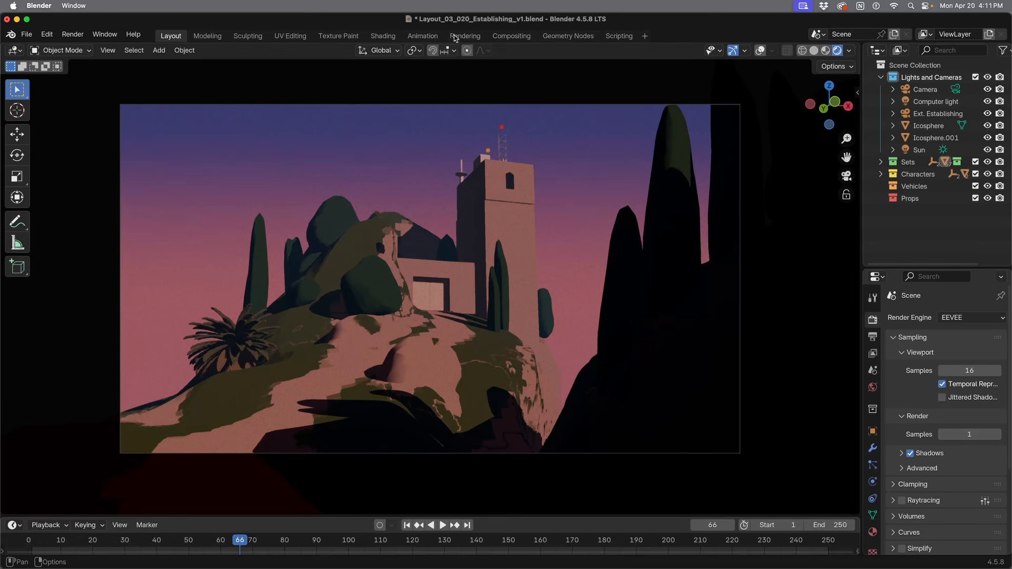
Step: Return to the compositing nodes and set the B color of the Multiply node in the Color frame to #FF7C6FFF
click(512, 36)
scroll(305, 208, up, 5)
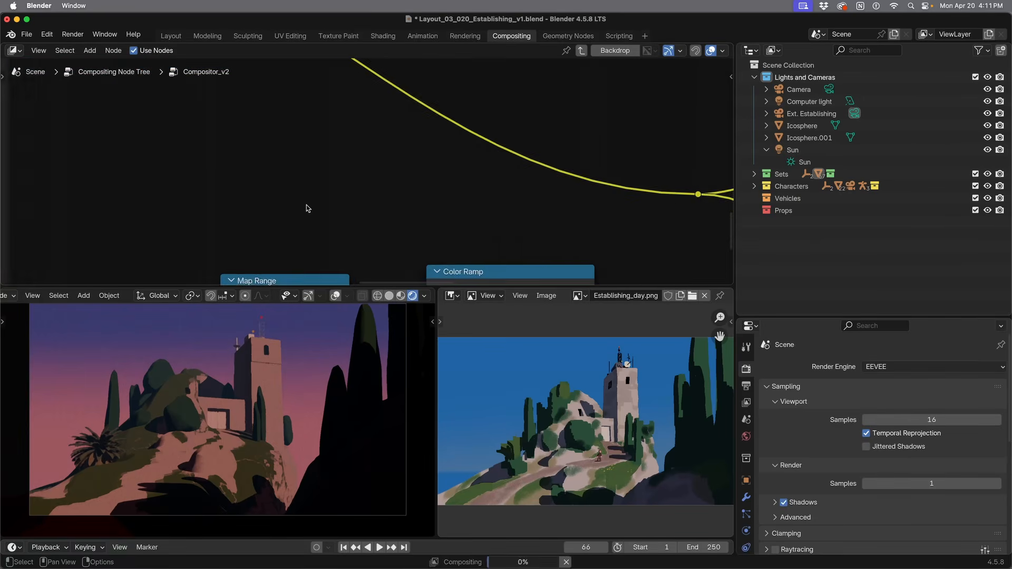
scroll(199, 252, down, 6)
middle_drag(199, 251, 503, 222)
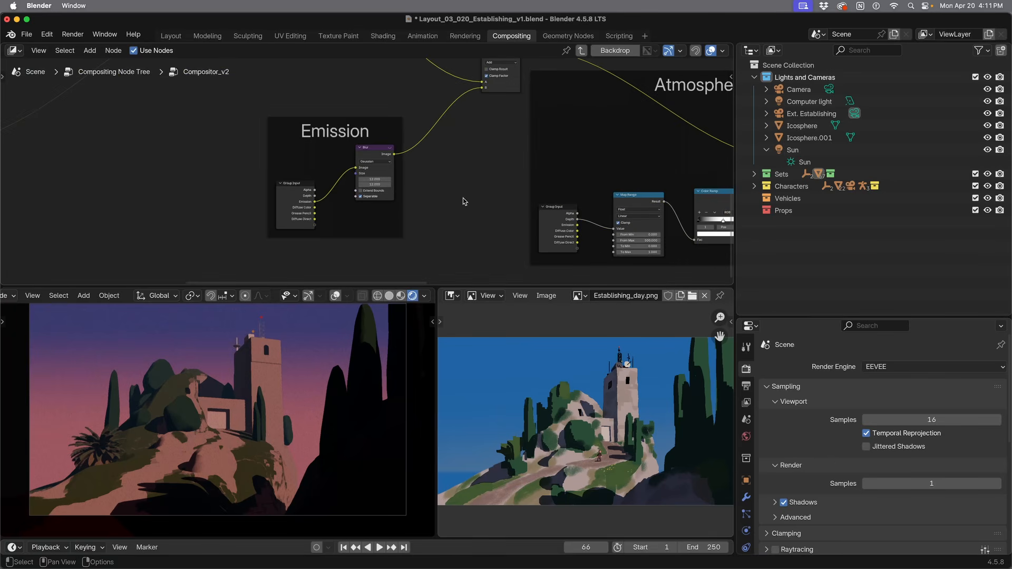
scroll(385, 182, down, 2)
scroll(384, 182, down, 2)
shift+middle_drag(204, 216, 647, 192)
scroll(274, 220, up, 10)
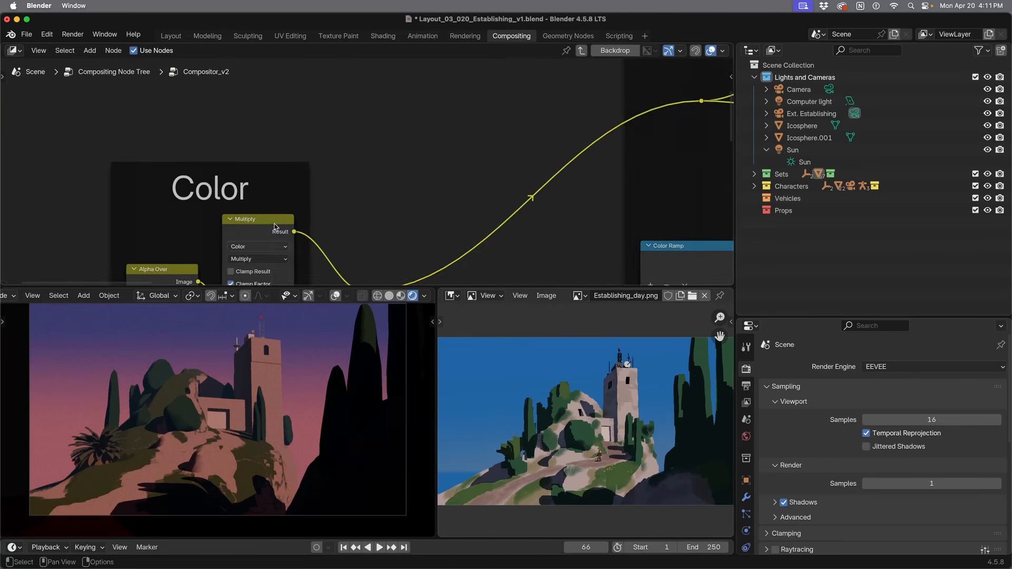
shift+middle_drag(274, 223, 378, 131)
click(383, 211)
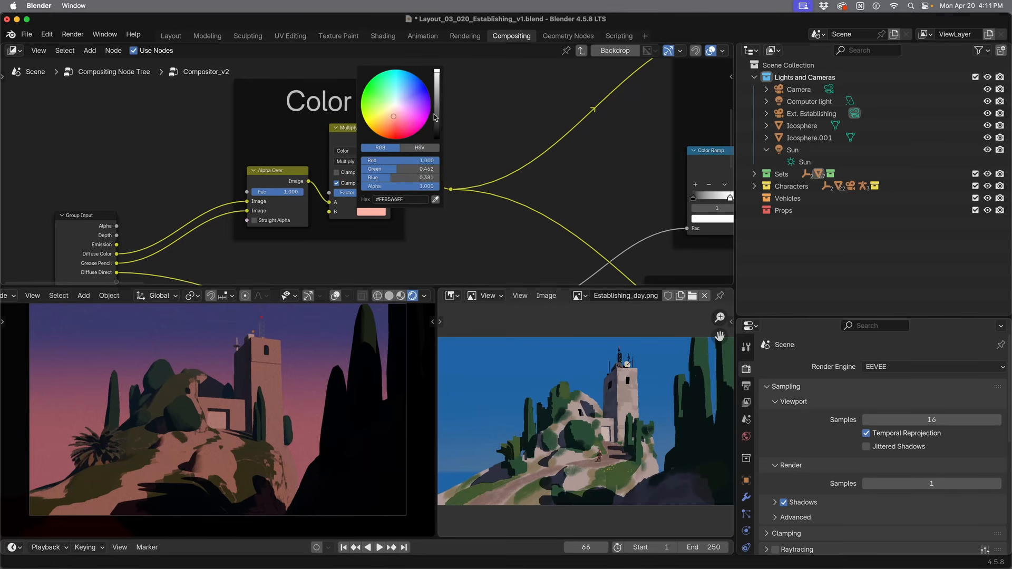
drag(393, 116, 394, 125)
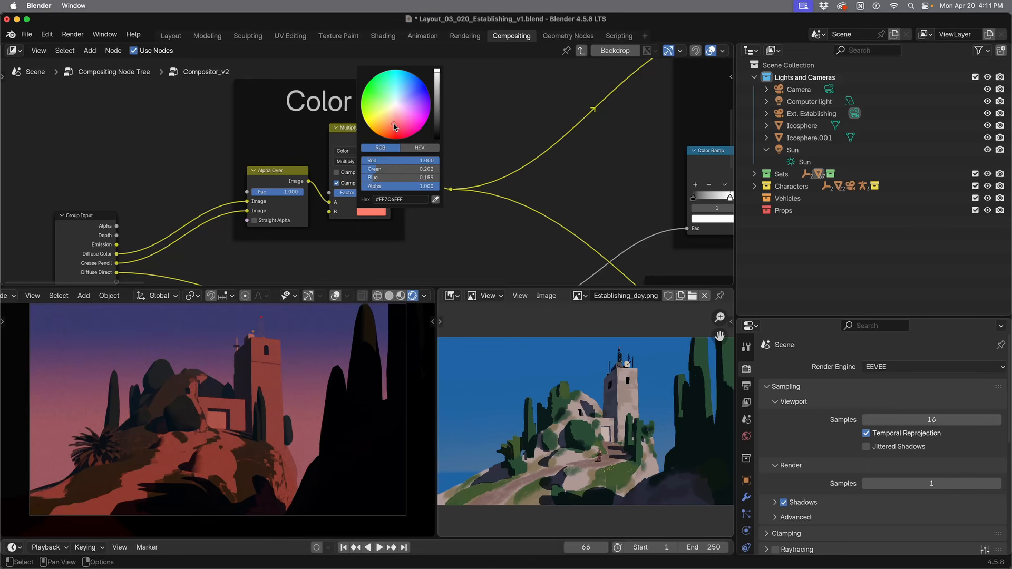
Step: Select the Sun light and rotate it about 21° around its local X axis in the layout scene
click(795, 152)
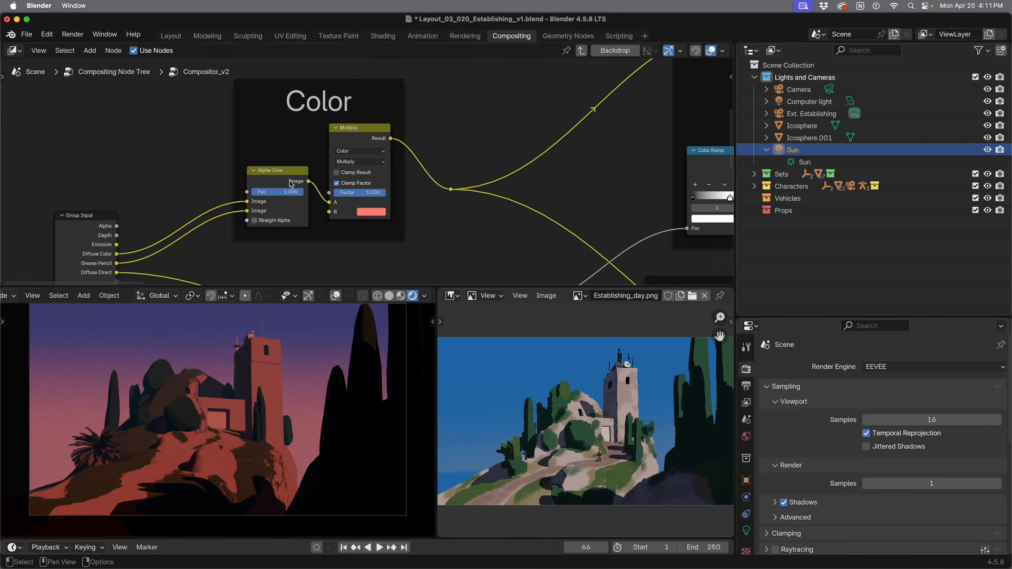
click(171, 35)
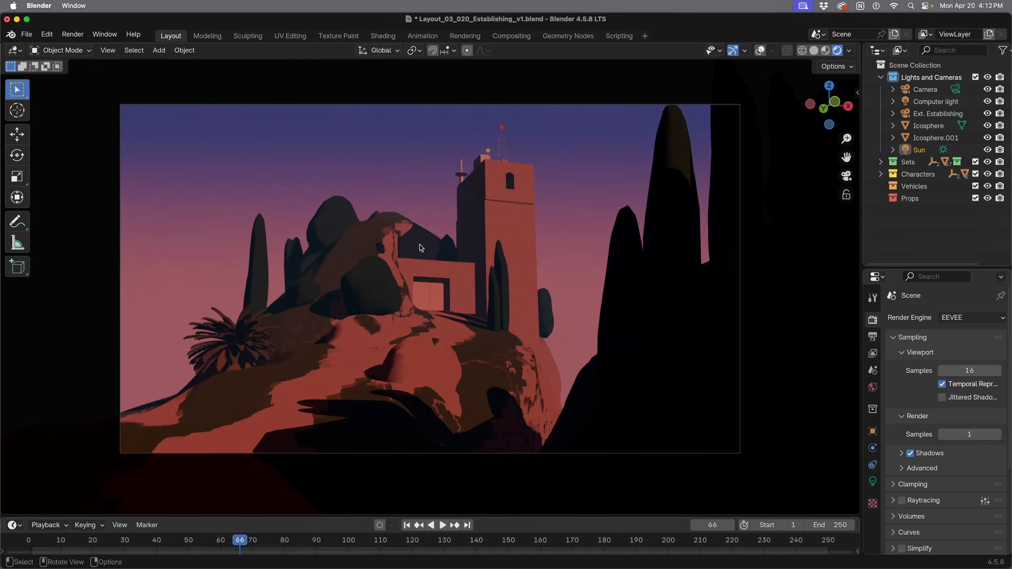
key(r)
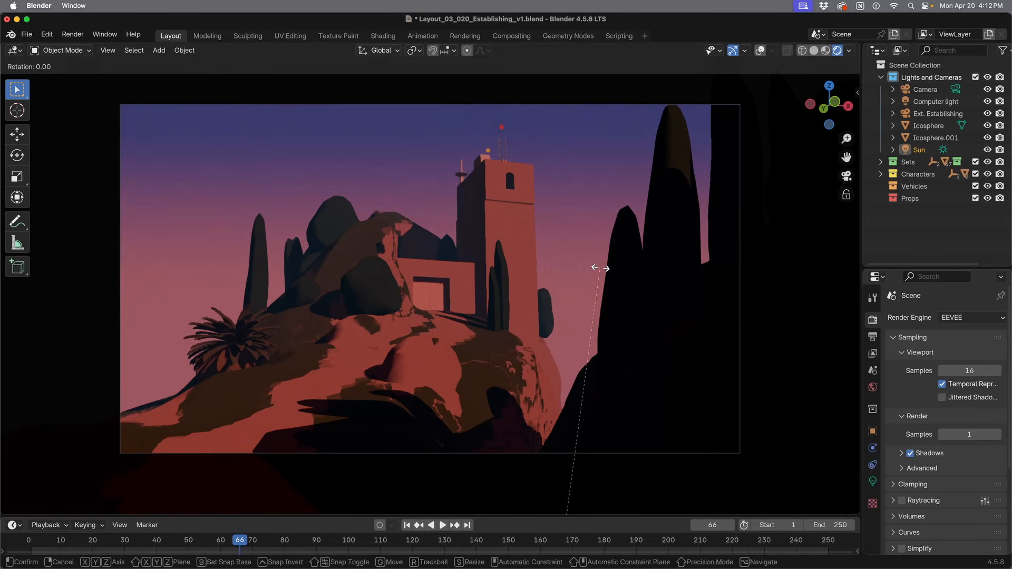
key(x)
key(x)
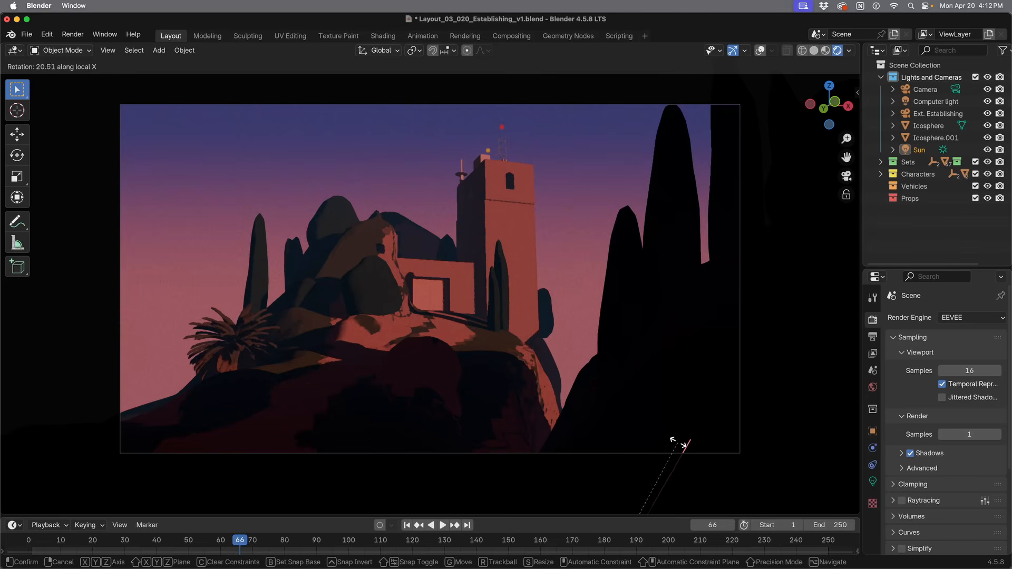
click(672, 444)
Step: Rotate the Sun about -5.31° around the global Z axis and about 4.6° around its local X axis
key(r)
key(z)
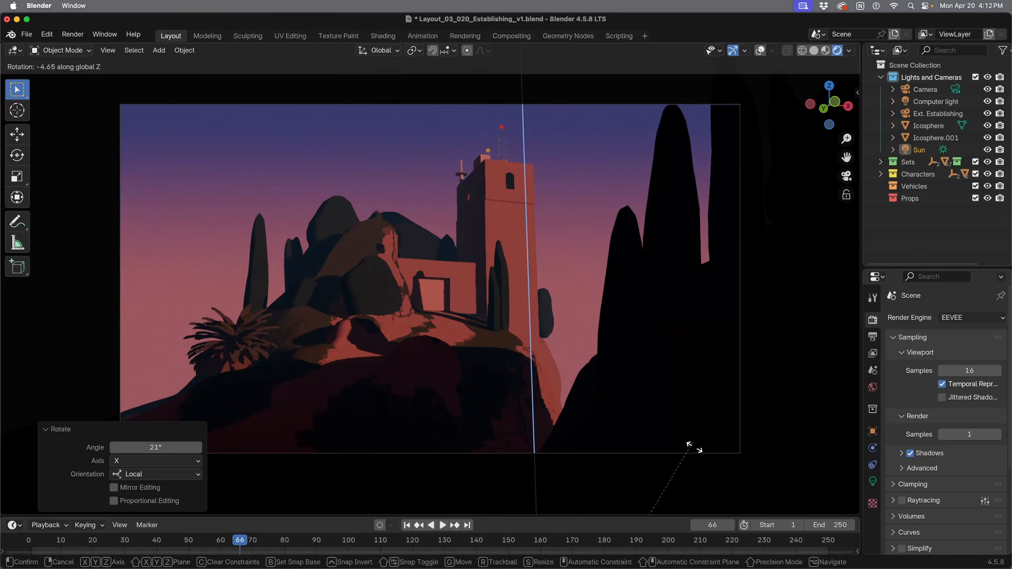
click(691, 445)
key(r)
key(x)
key(x)
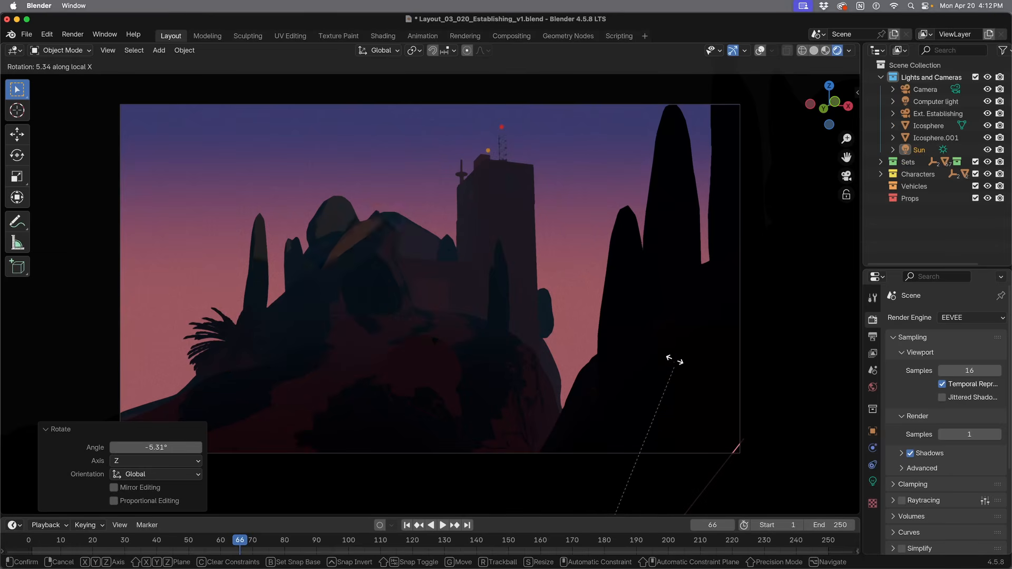
click(635, 297)
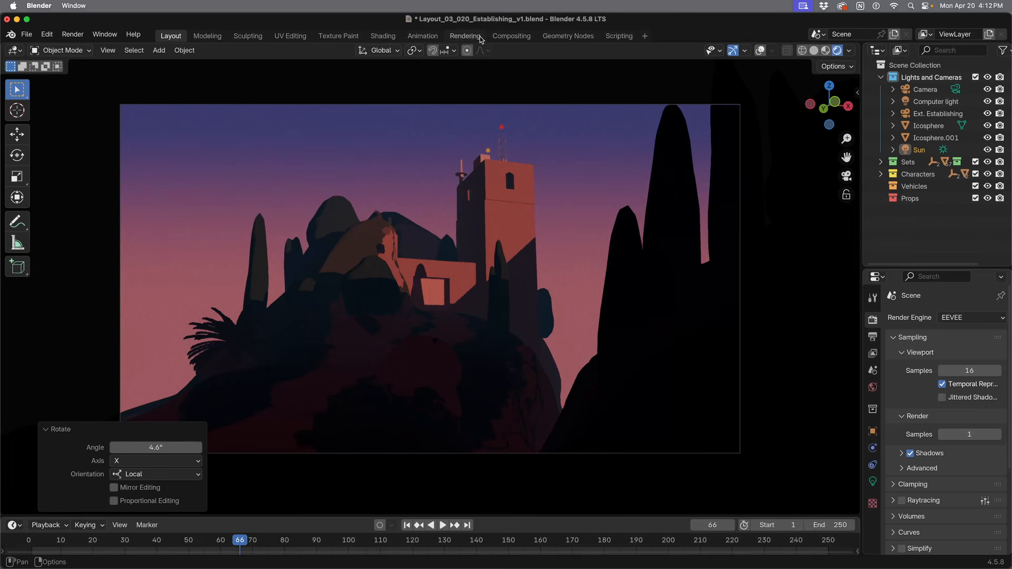
Step: Lighten the B color of the Shadow frame's Multiply node to muted purple #7F7289FF and check the result in the layout scene
click(514, 36)
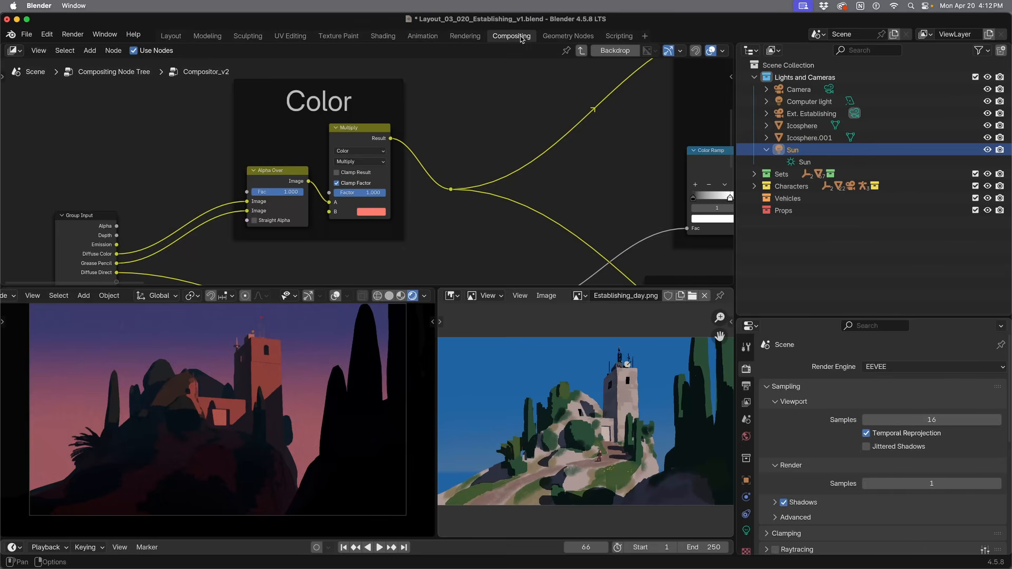
scroll(430, 198, down, 6)
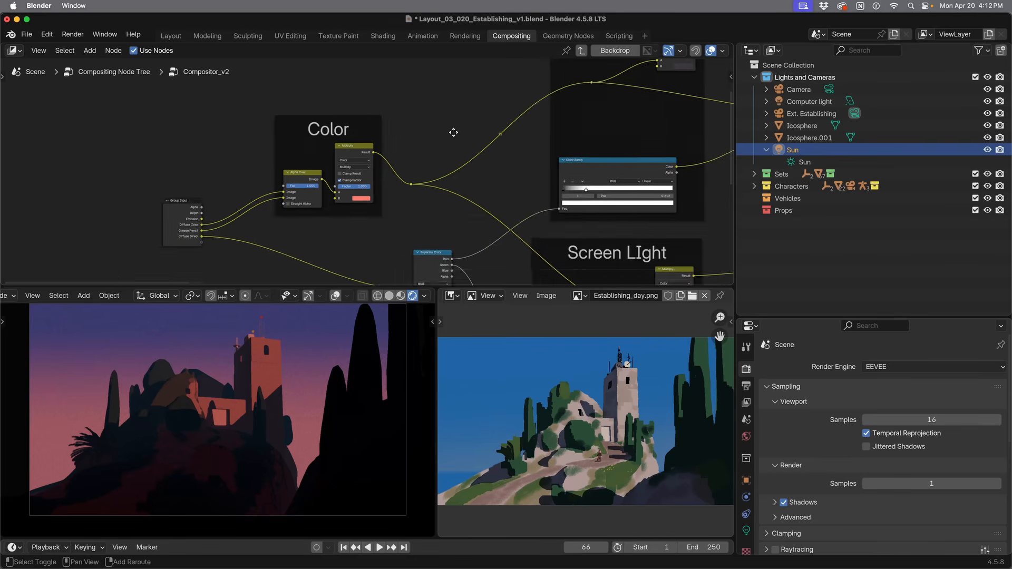
middle_drag(498, 125, 258, 221)
scroll(437, 174, up, 2)
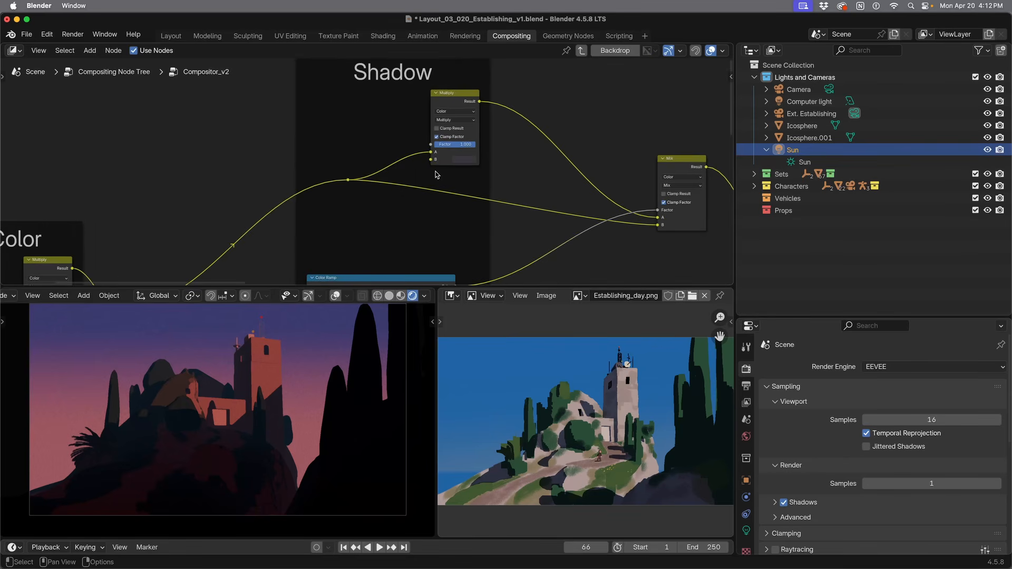
click(468, 160)
drag(518, 84, 512, 76)
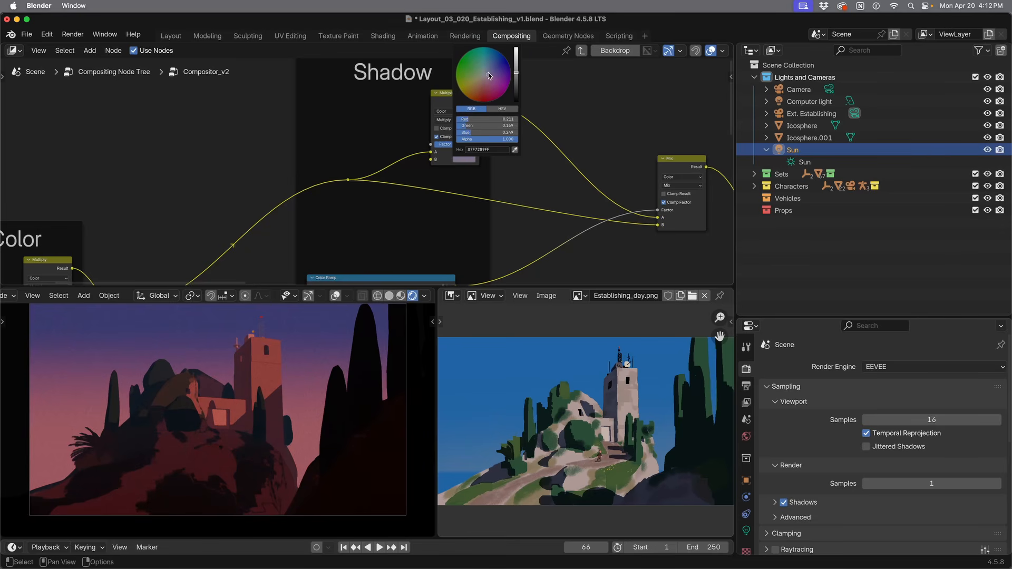
click(172, 35)
scroll(476, 249, up, 3)
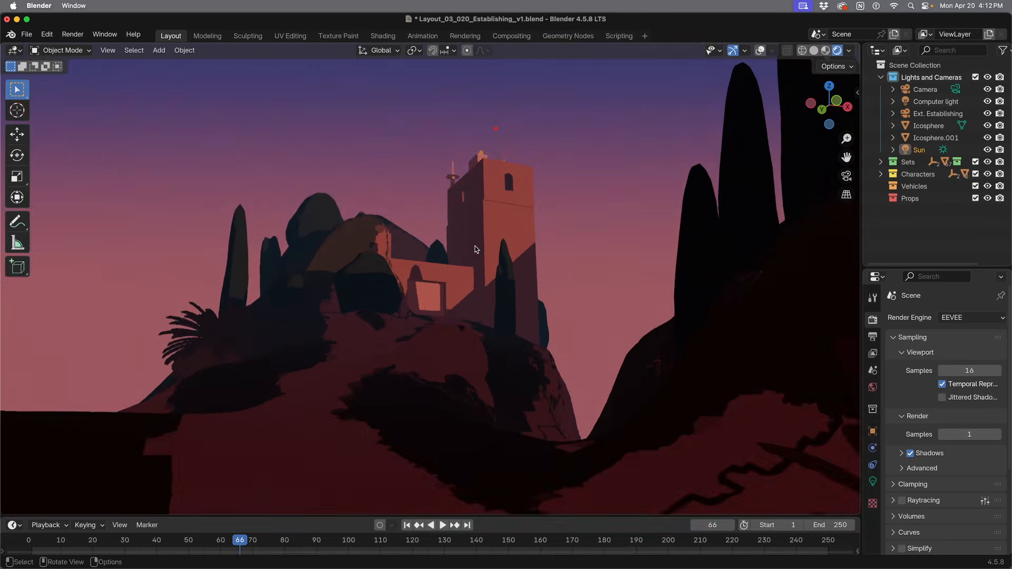